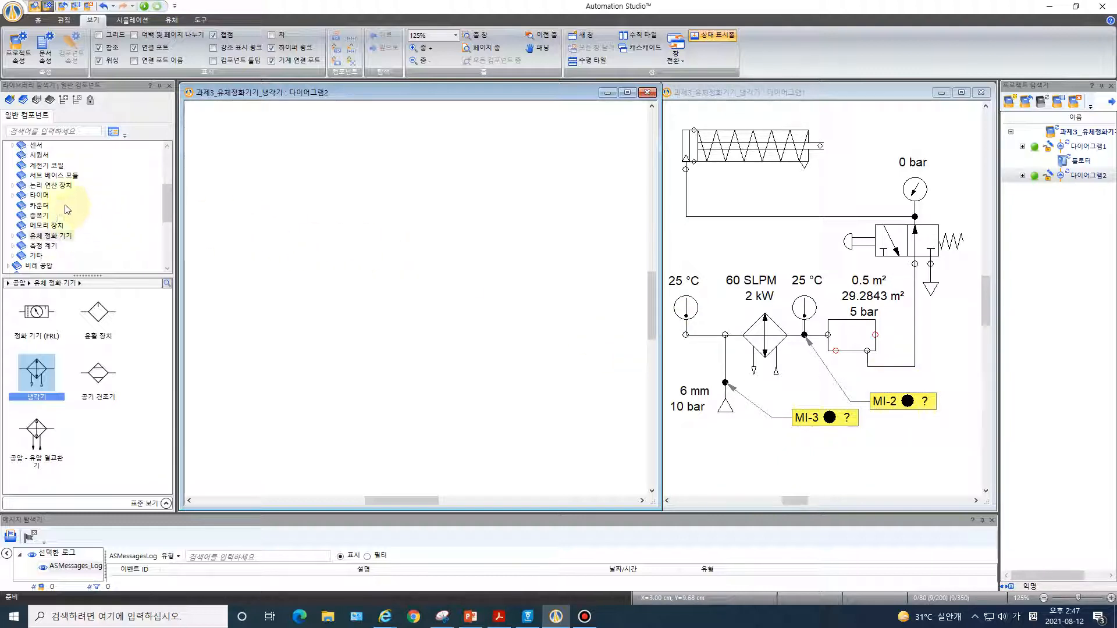
Step: Place a spring-return single-acting cylinder, a pneumatic pressure source and an exhaust from the pneumatic (공압) library in diagram 2
scroll(61, 193, "up", 3)
scroll(58, 183, "up", 1)
left_click(27, 168)
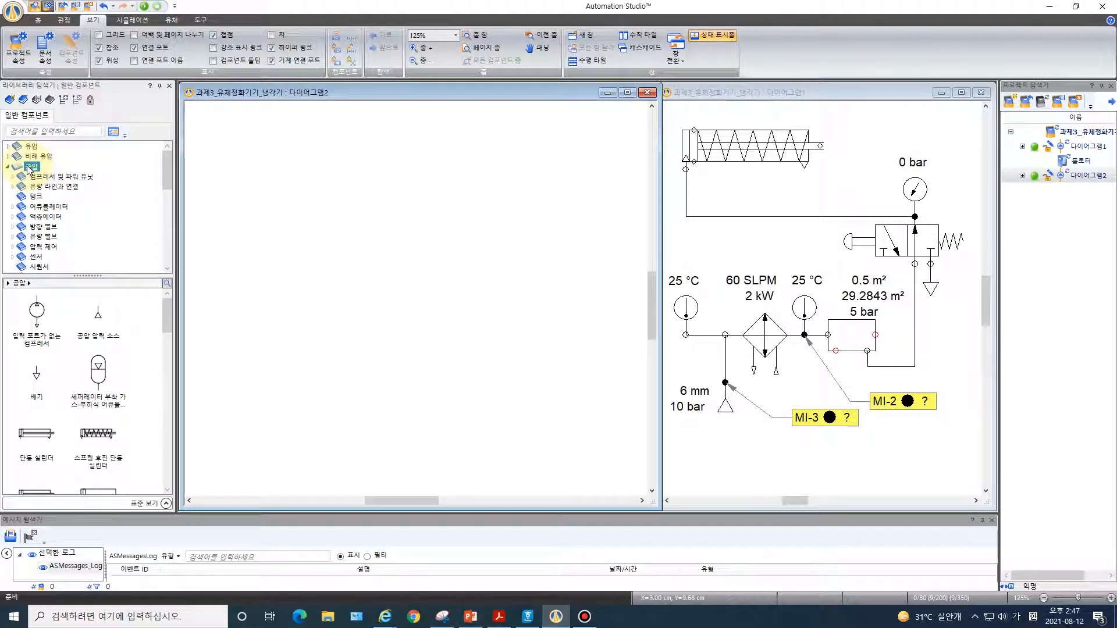
left_click_drag(99, 435, 284, 156)
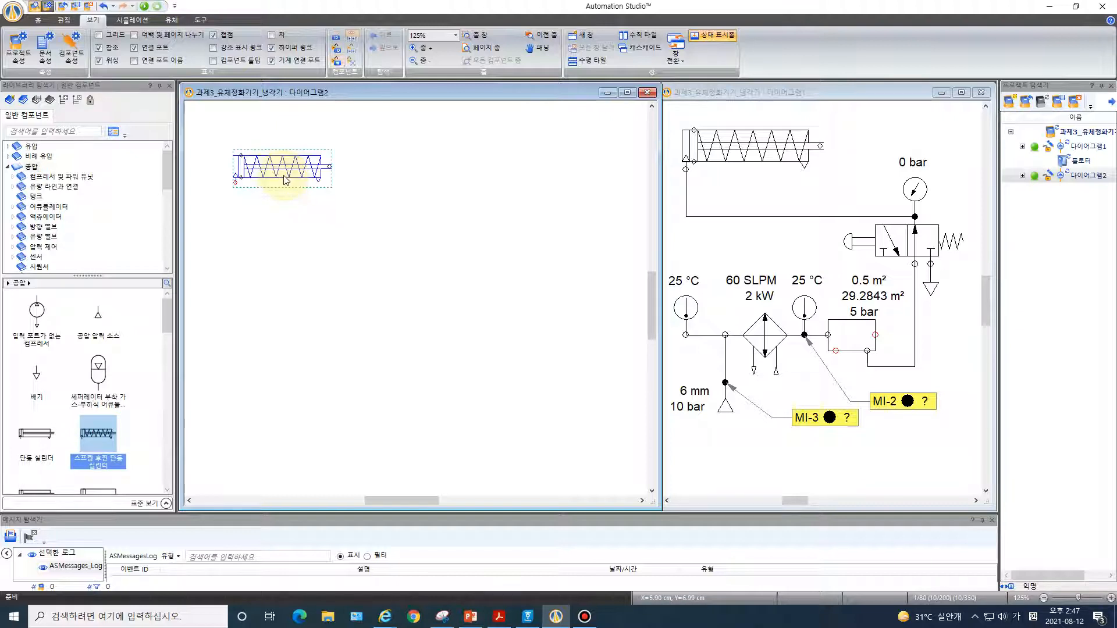
left_click_drag(99, 323, 220, 434)
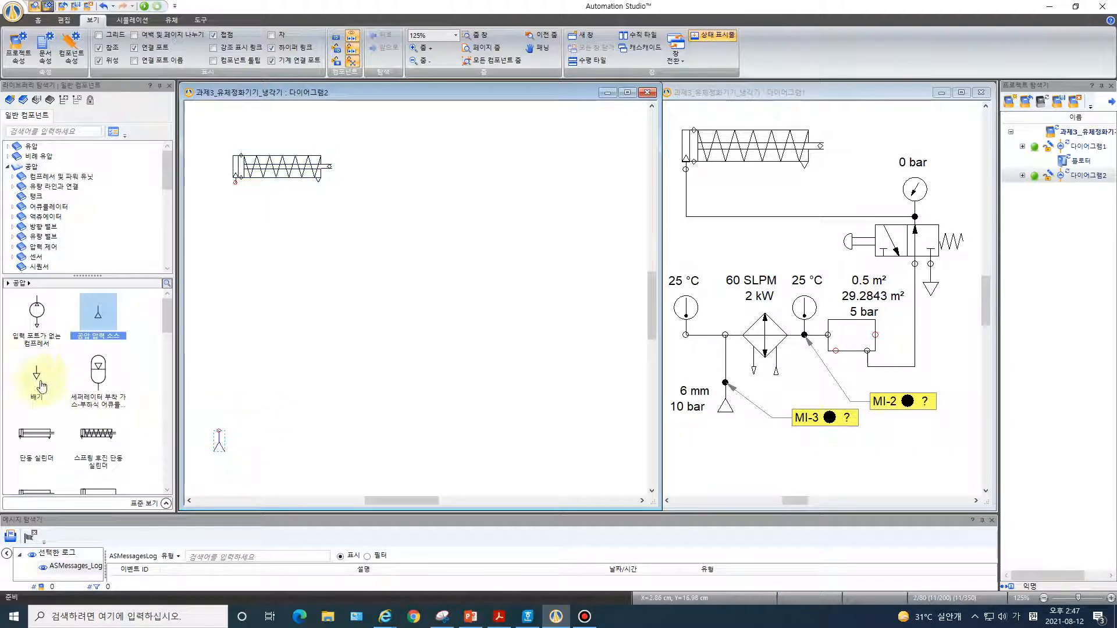
left_click_drag(37, 377, 455, 243)
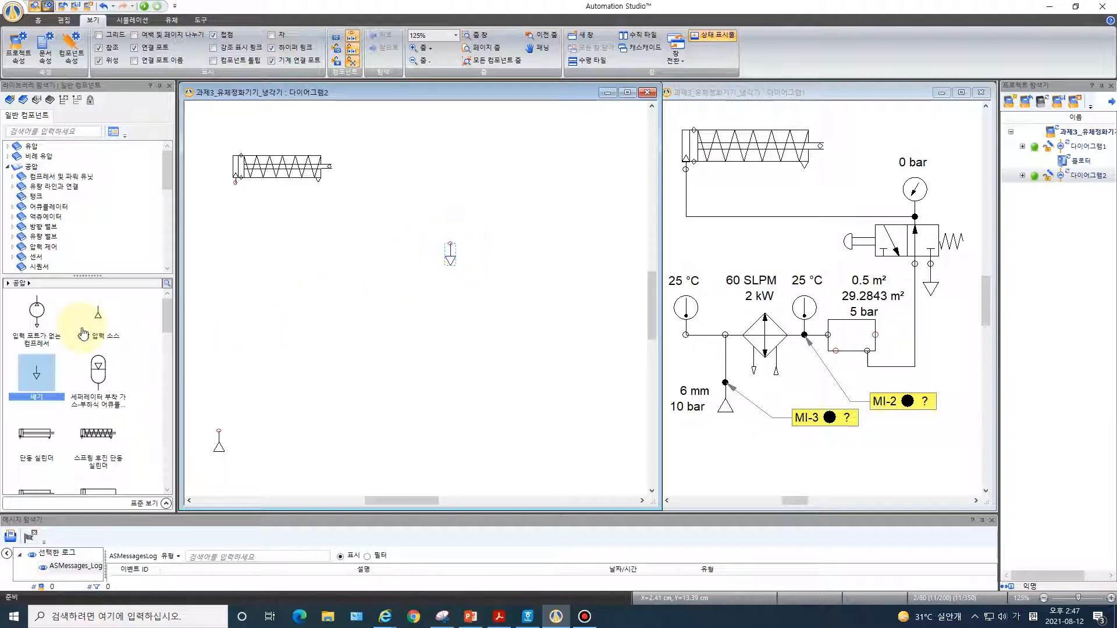
Step: Place a manually operated, spring-return 3/2 directional valve below the cylinder and a pressure gauge (압력계) on its upper port
left_click(47, 227)
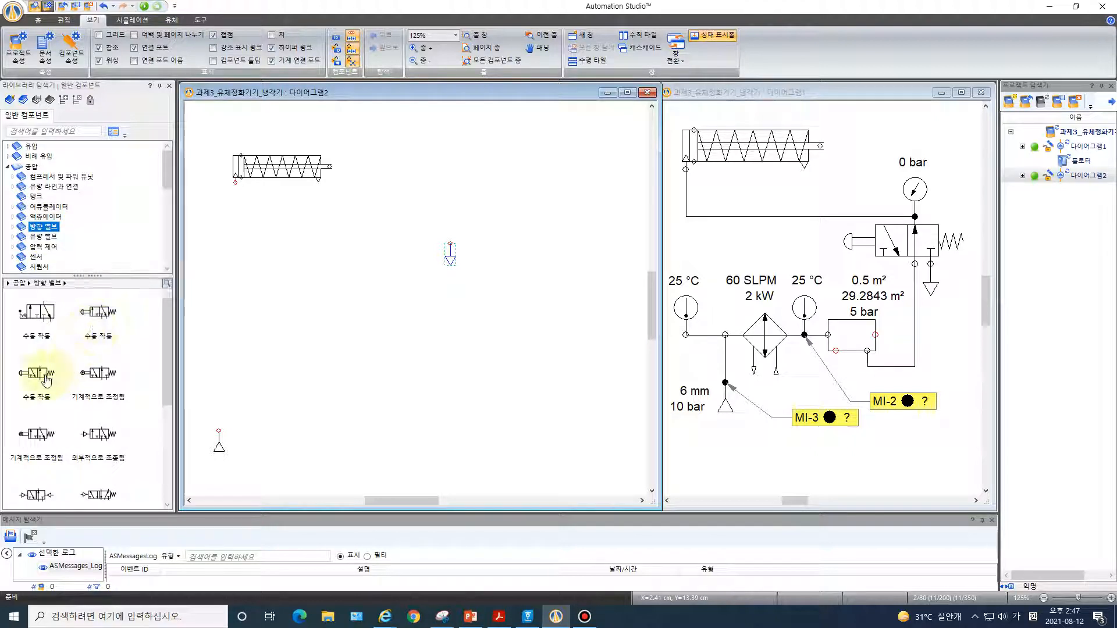
left_click_drag(38, 377, 349, 224)
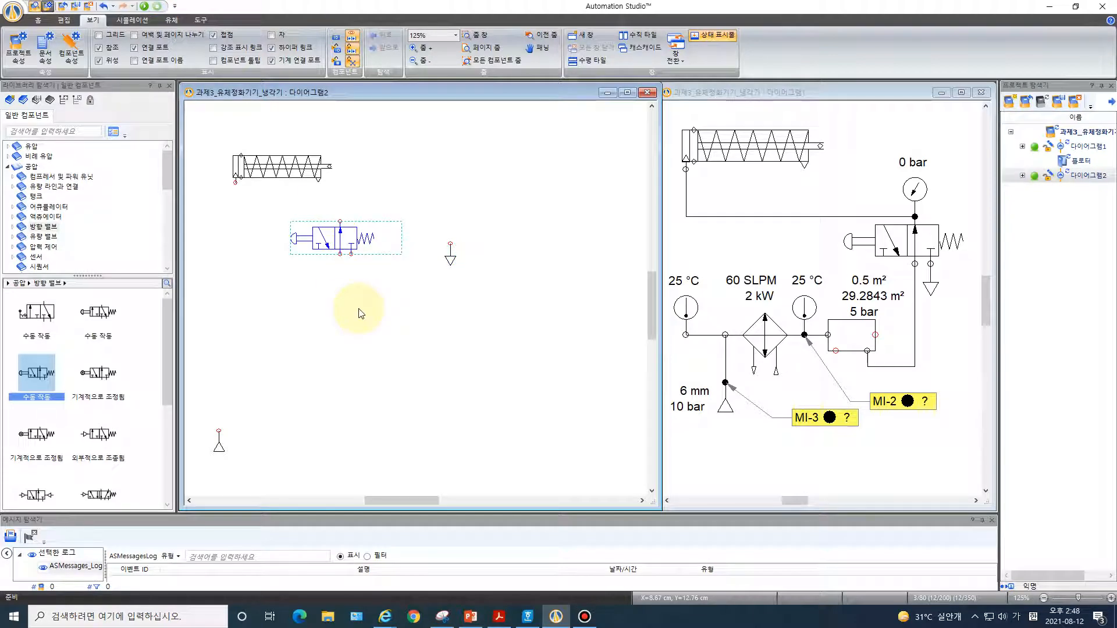
scroll(89, 220, "down", 1)
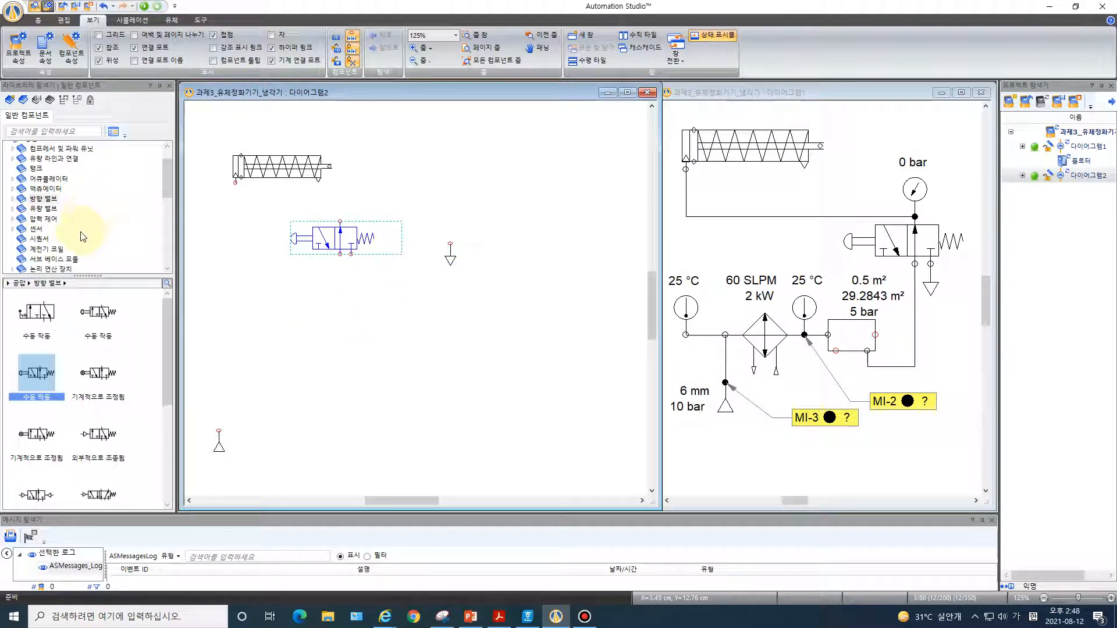
scroll(76, 245, "down", 3)
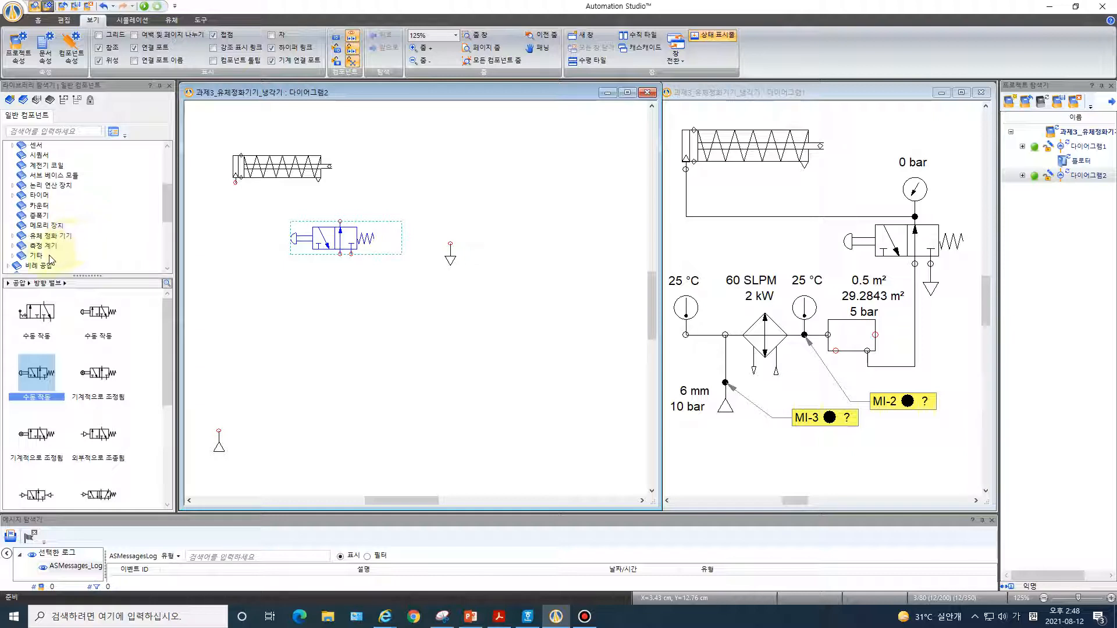
left_click(49, 249)
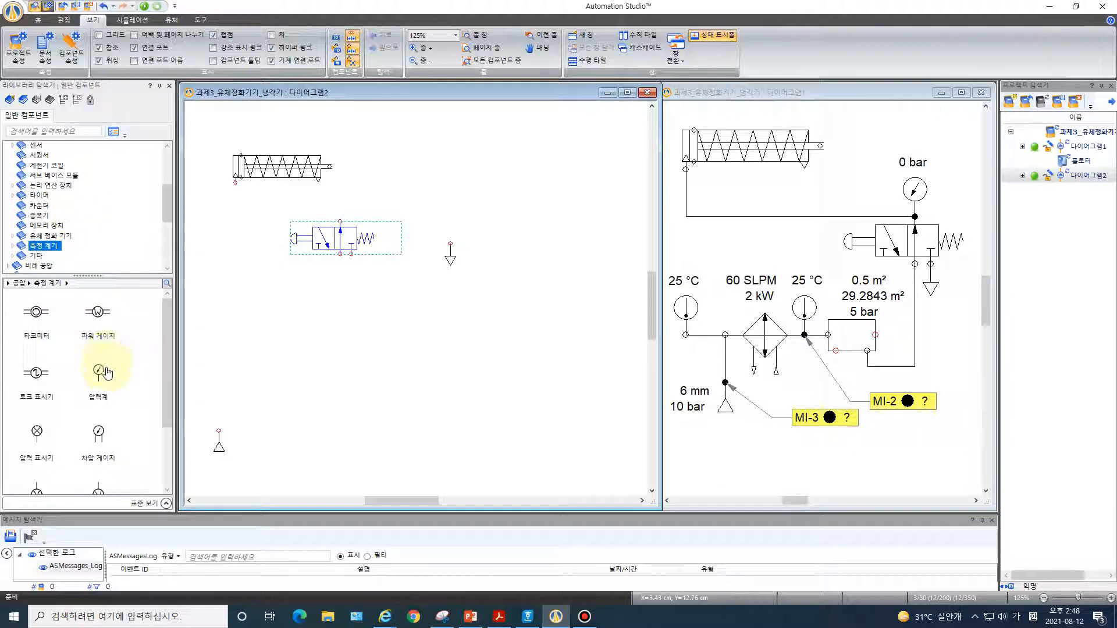
left_click_drag(100, 377, 344, 200)
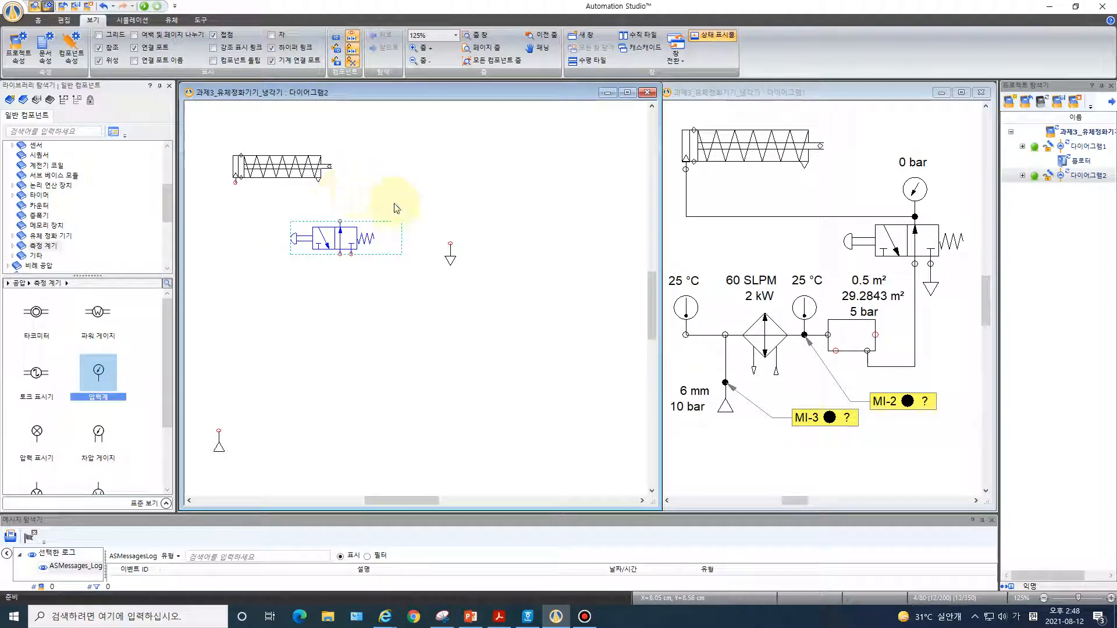
Step: Connect the cylinder's port to the valve's upper port and attach the exhaust to the valve's exhaust port
mouse_move(232, 183)
left_mouse_down()
mouse_move(232, 199)
mouse_move(340, 221)
left_mouse_up()
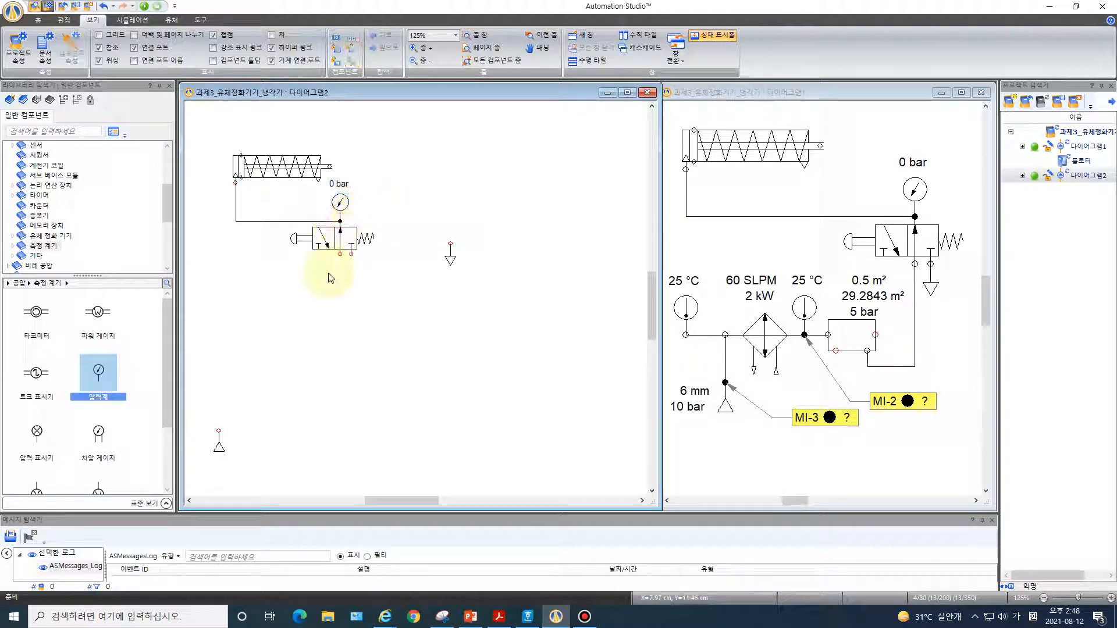
scroll(285, 278, "up", 1)
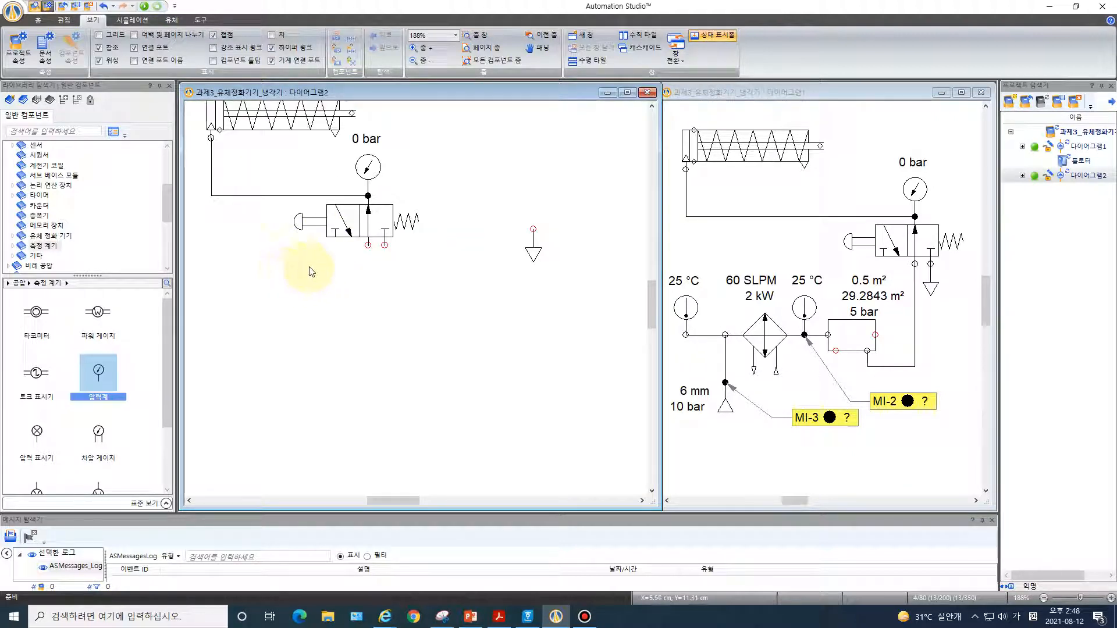
left_click_drag(541, 260, 388, 280)
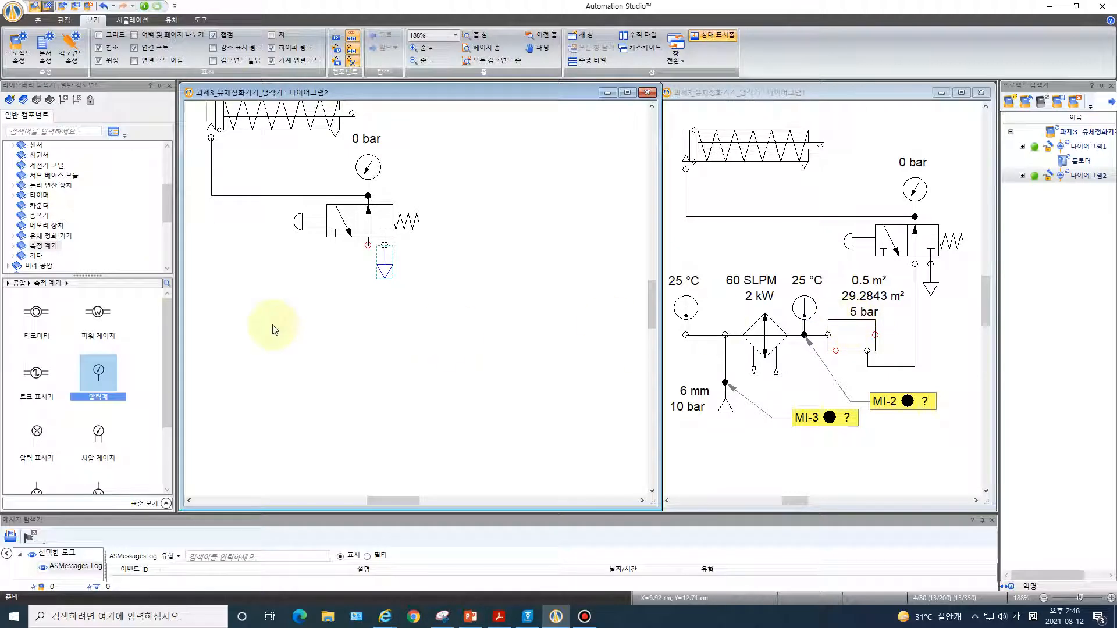
Step: Place a user-defined pneumatic tank (사용자 정의 탱크) below the directional valve
scroll(45, 197, "up", 1)
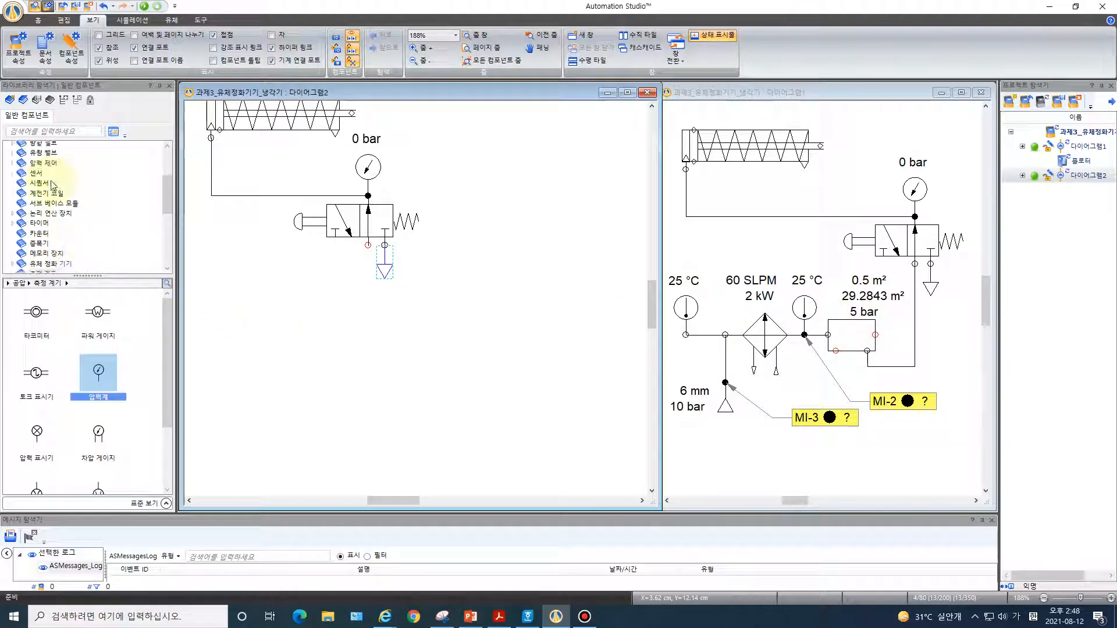
scroll(41, 180, "up", 2)
left_click(36, 169)
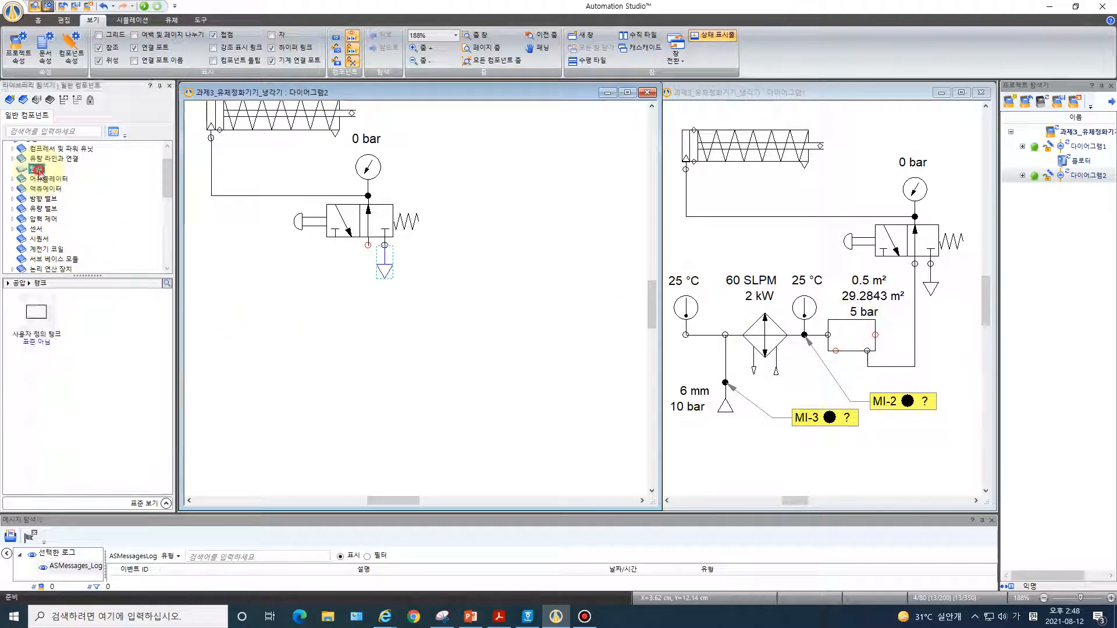
left_click_drag(37, 313, 323, 318)
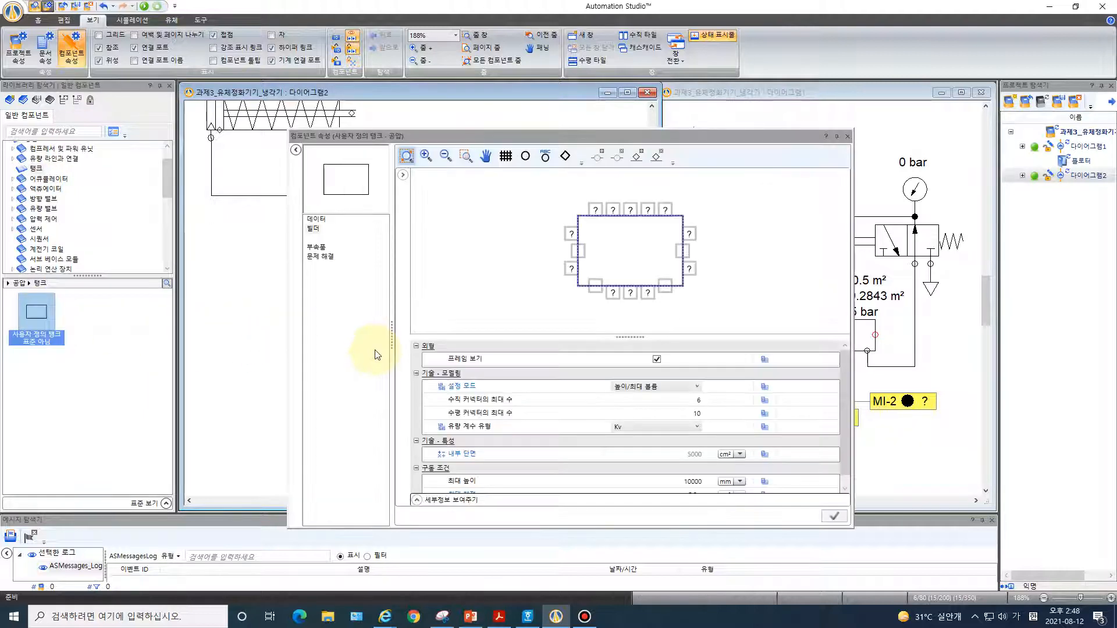
Step: In the tank's data properties, enable display of the internal section and the heat exchange area, both in m²
left_click(323, 221)
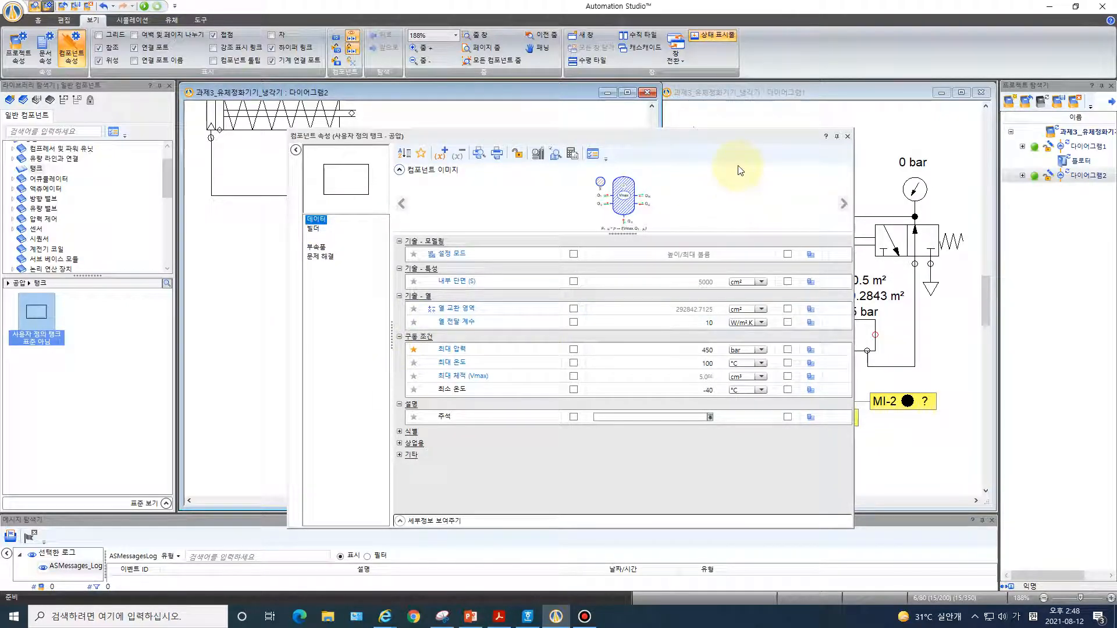
left_click_drag(739, 153, 653, 177)
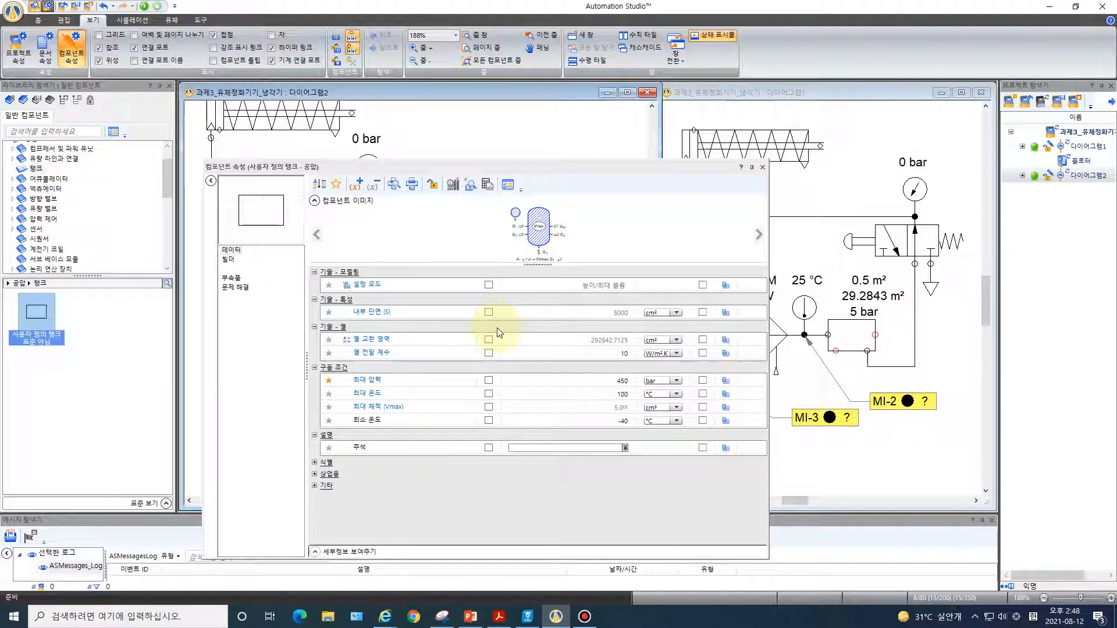
left_click(489, 312)
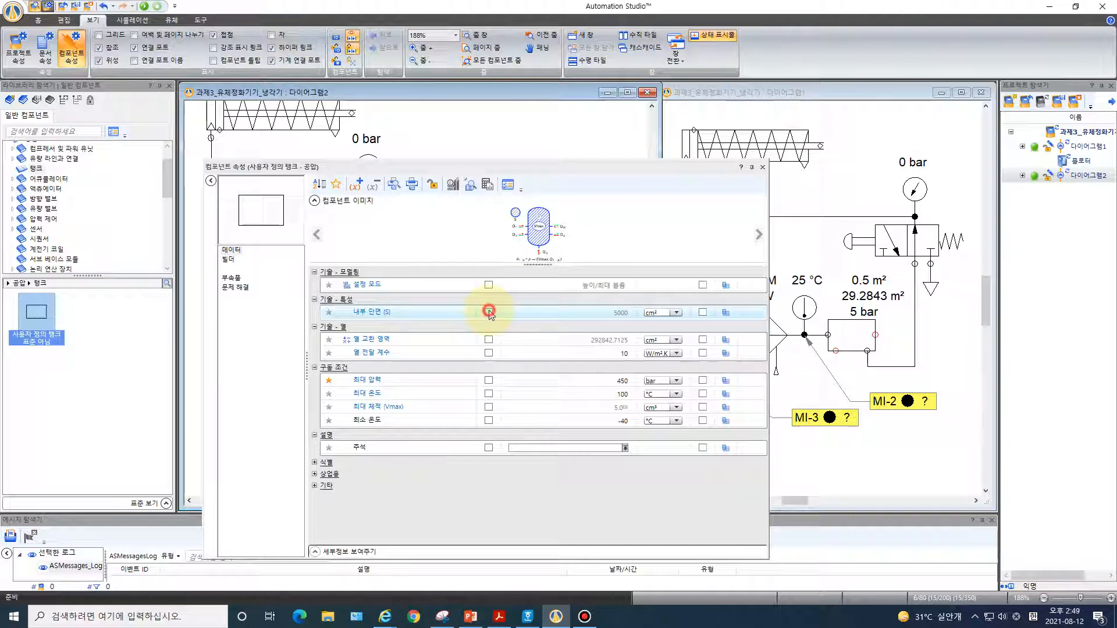
left_click(678, 312)
left_click(657, 327)
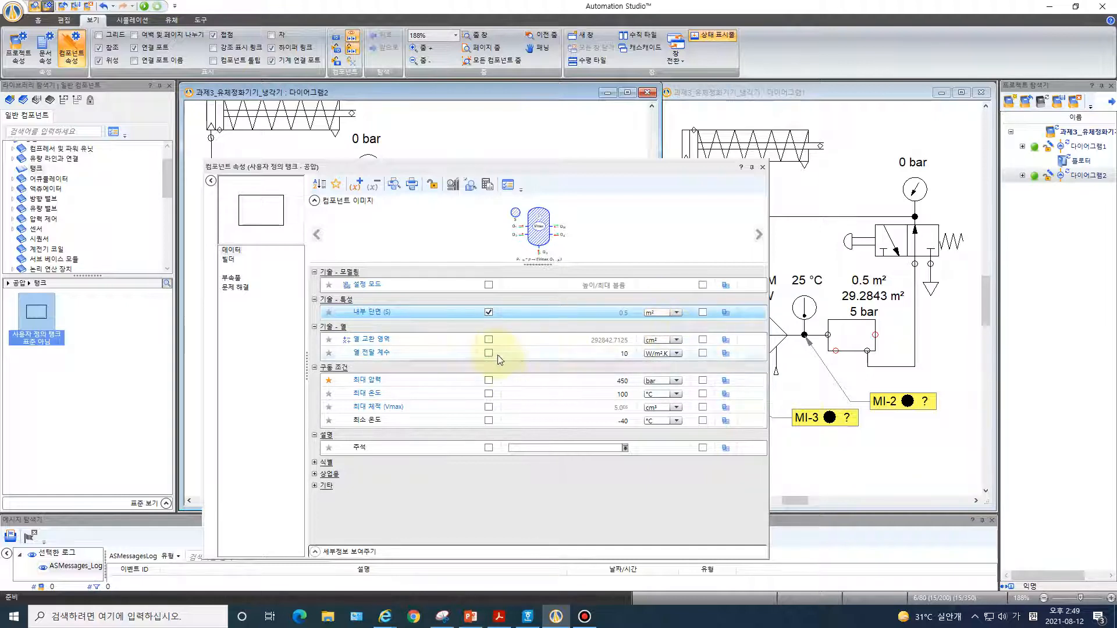
left_click(488, 340)
left_click(676, 341)
left_click(657, 375)
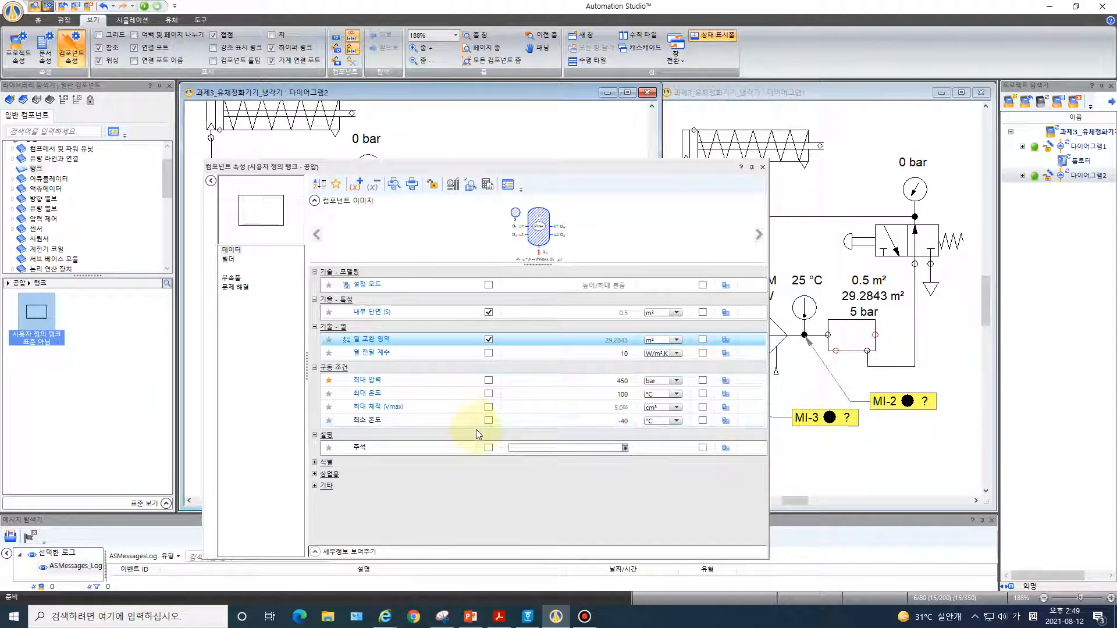
Step: Enable display of the tank's maximum pressure, set it to 10 bar, and close the properties
left_click(489, 381)
left_click(620, 382)
type("10")
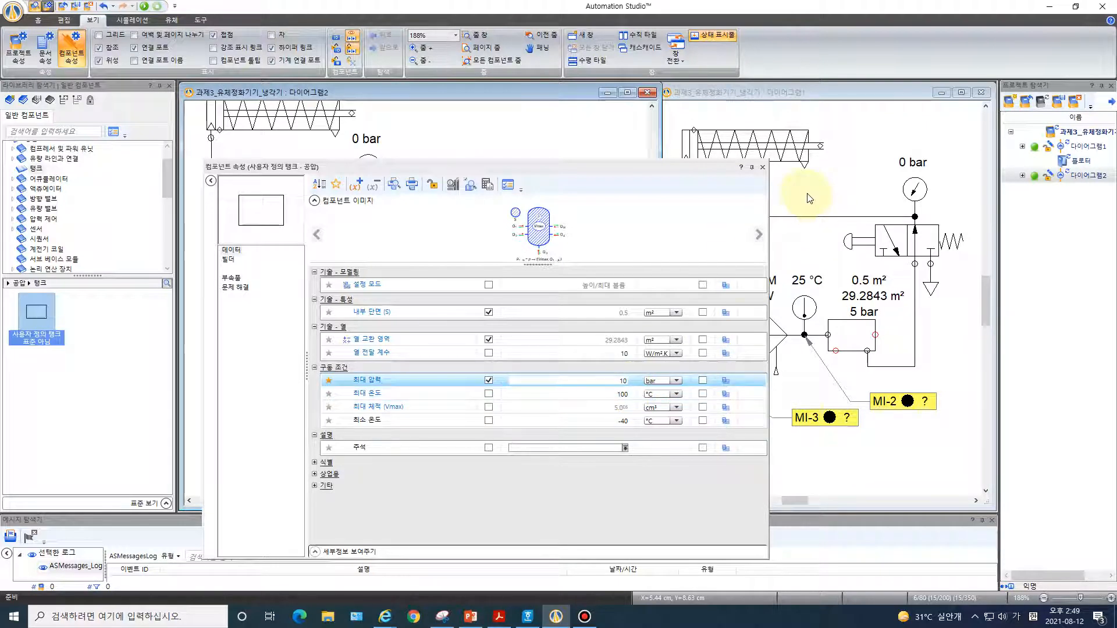
left_click(763, 169)
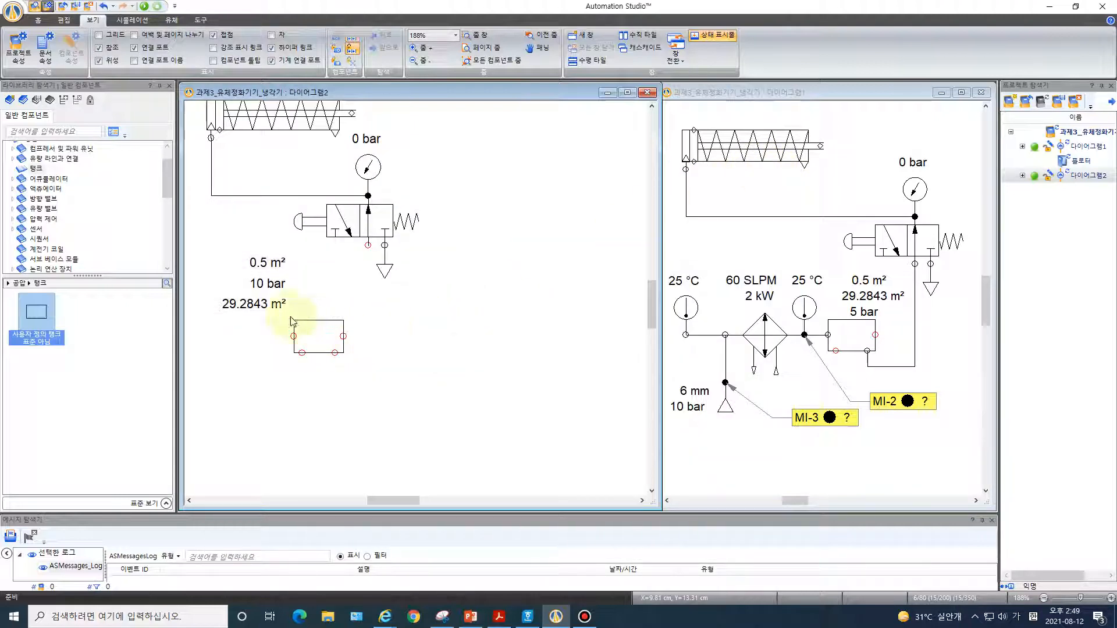
Step: Move the tank's value labels directly above it and connect the tank's outlet to the valve's supply port
left_click_drag(257, 305, 306, 268)
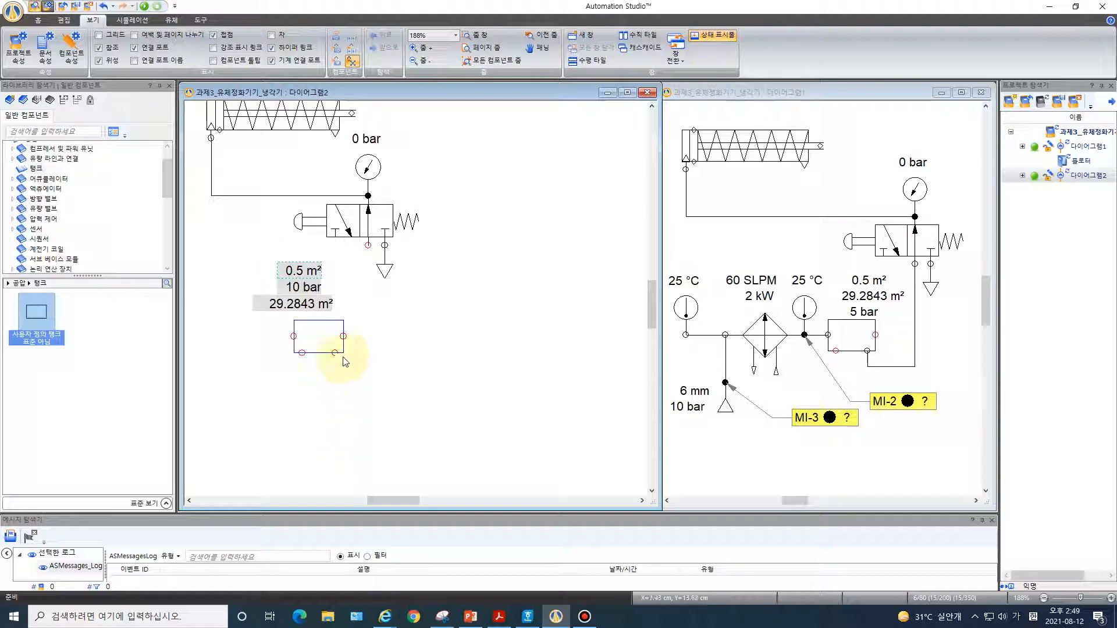
mouse_move(335, 353)
left_mouse_down()
mouse_move(331, 365)
mouse_move(367, 357)
mouse_move(377, 257)
mouse_move(367, 245)
left_mouse_up()
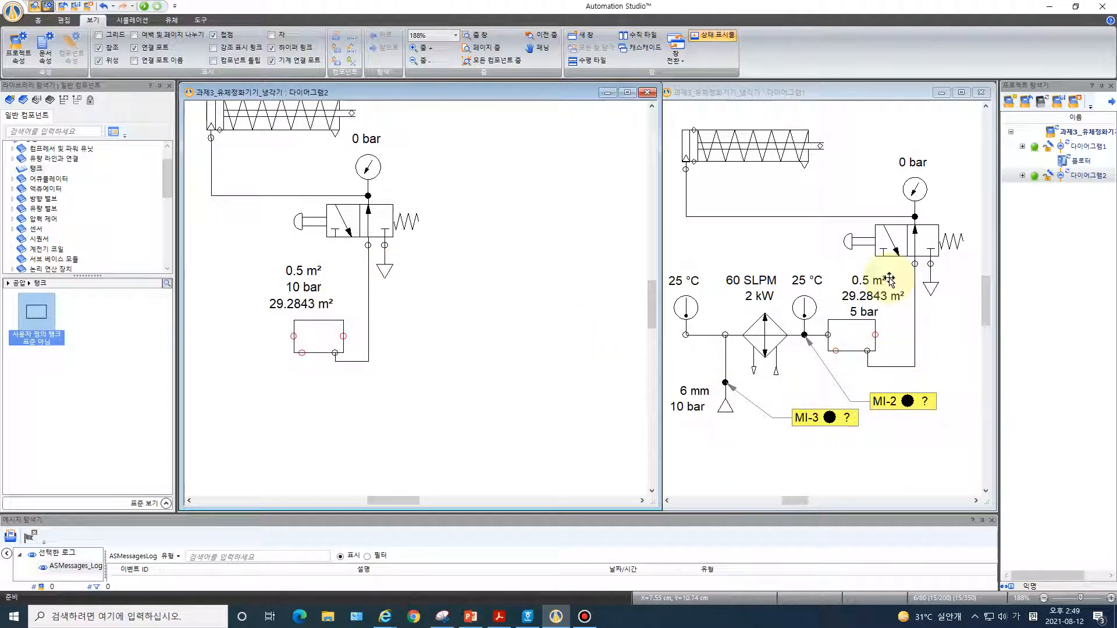
Step: Place a cooler (냉각기) from the fluid conditioning components left of the tank and connect its outlet to the tank's inlet
left_click_drag(394, 500, 379, 495)
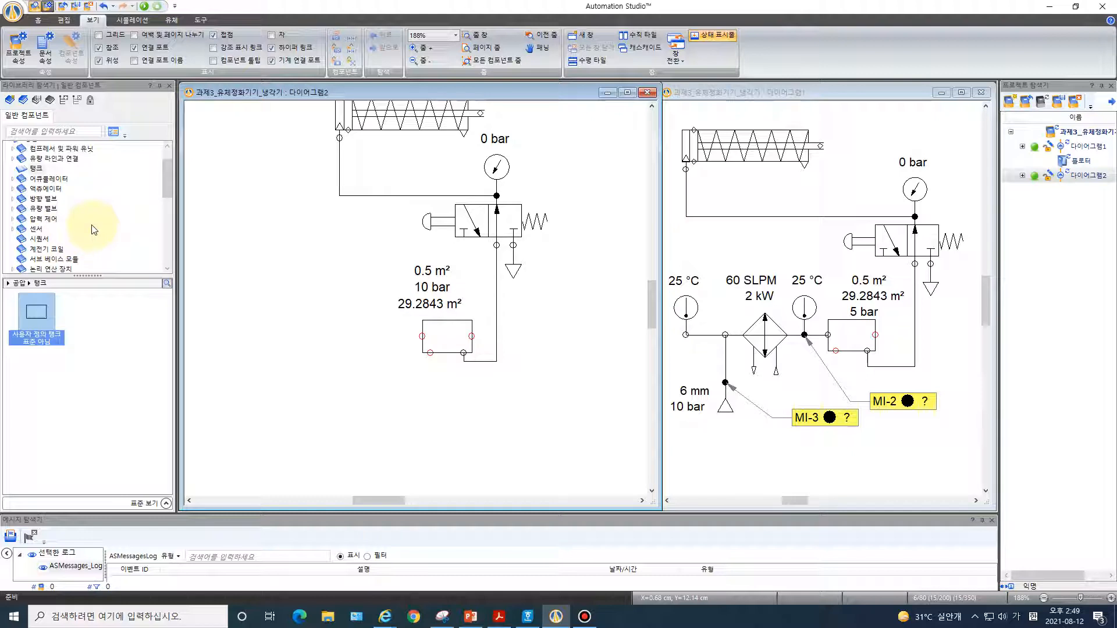
scroll(92, 225, "down", 1)
scroll(92, 226, "down", 2)
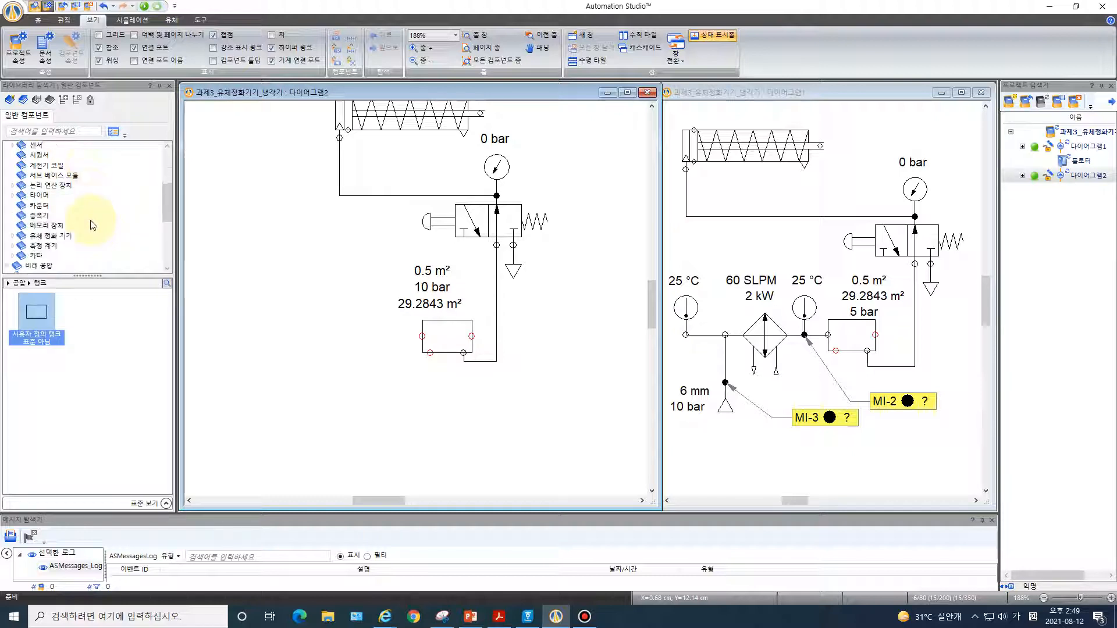
left_click(41, 236)
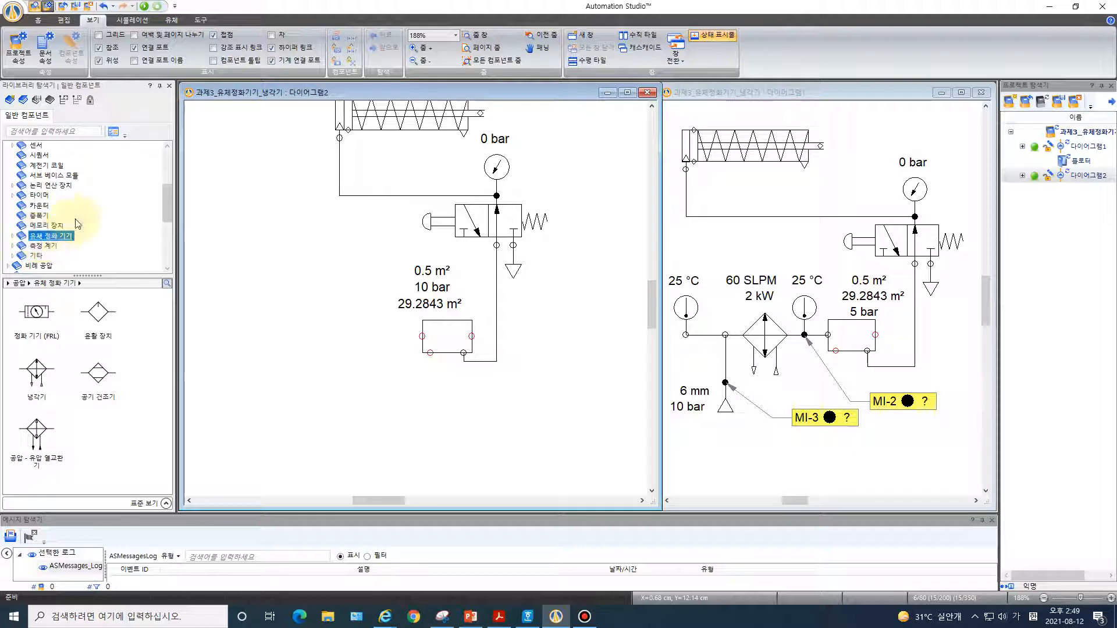
left_click_drag(39, 378, 300, 311)
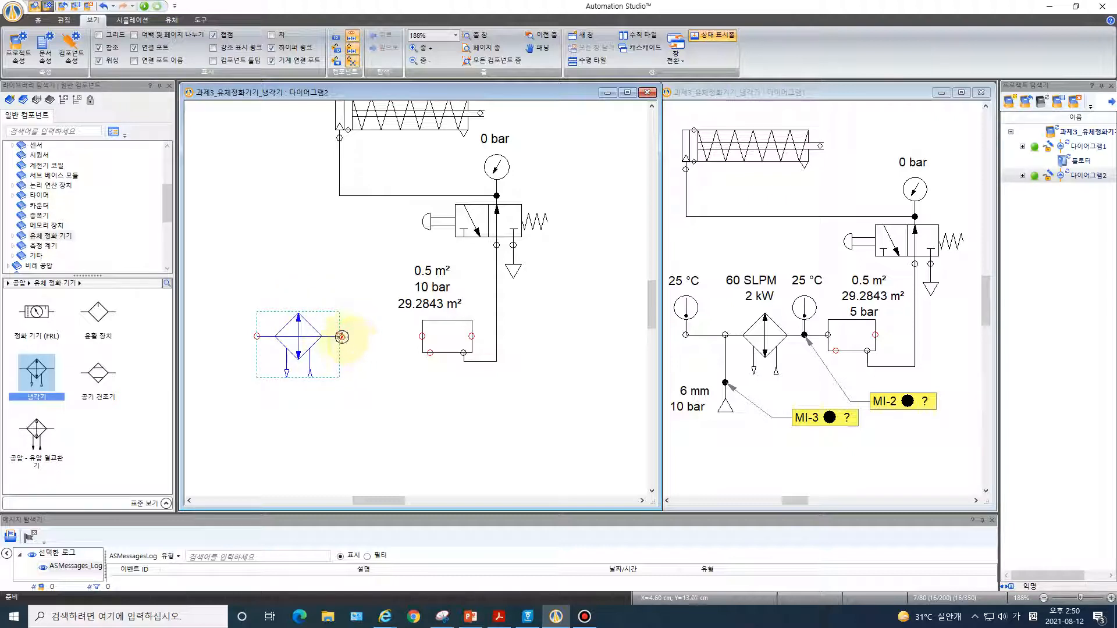
left_click_drag(422, 336, 339, 336)
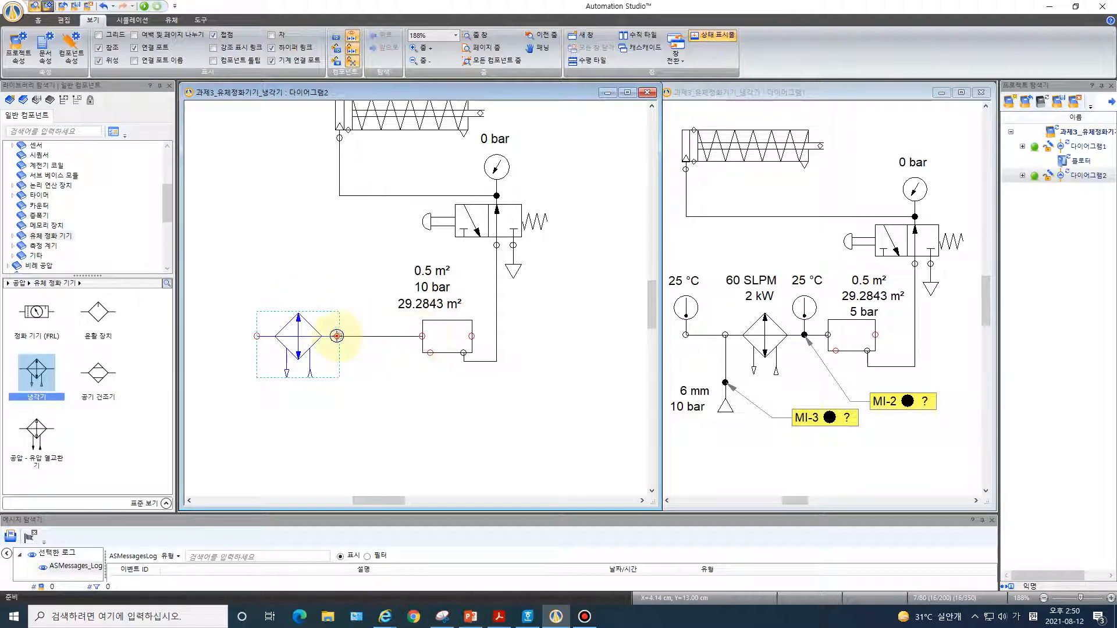
Step: Move the pressure source below the cooler's inlet, connect the two, and align the source for a straight line
scroll(387, 402, "down", 1)
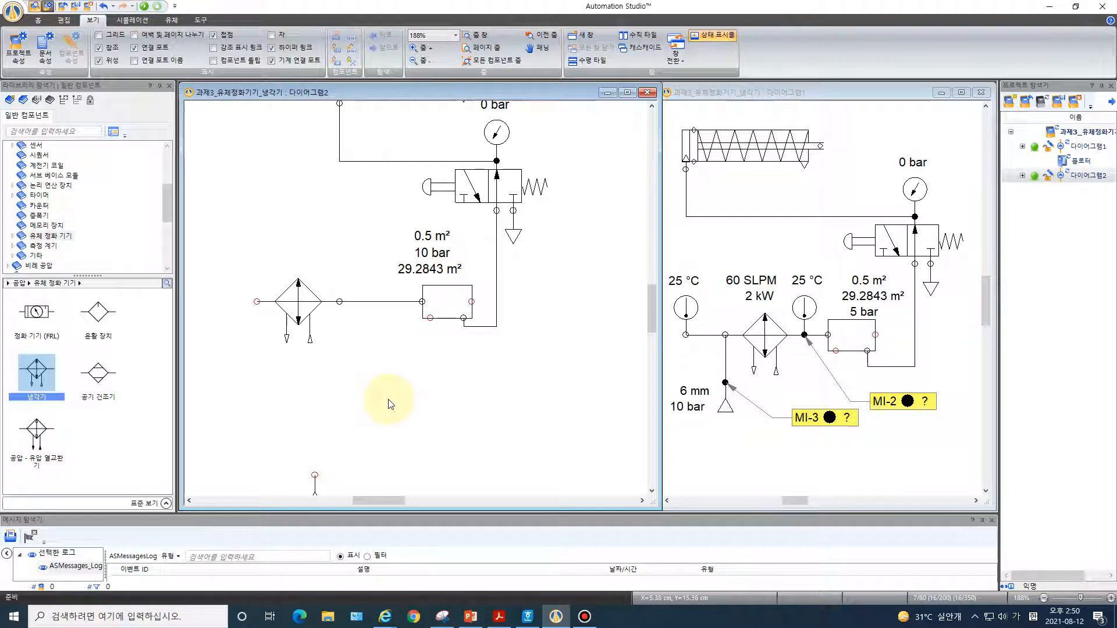
scroll(390, 404, "down", 1)
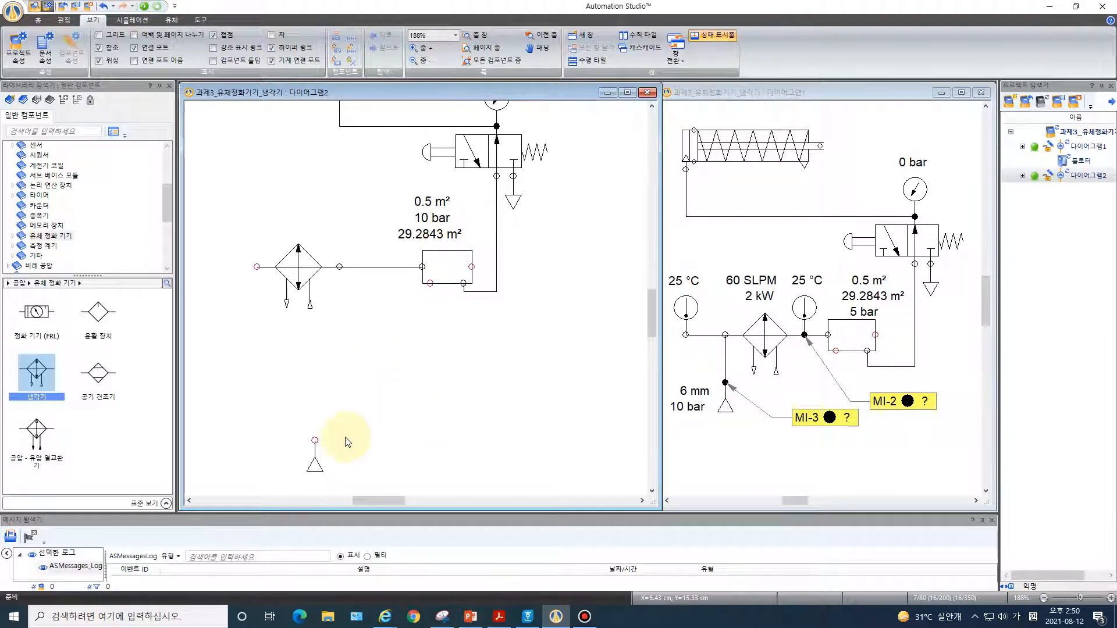
left_click_drag(314, 462, 240, 369)
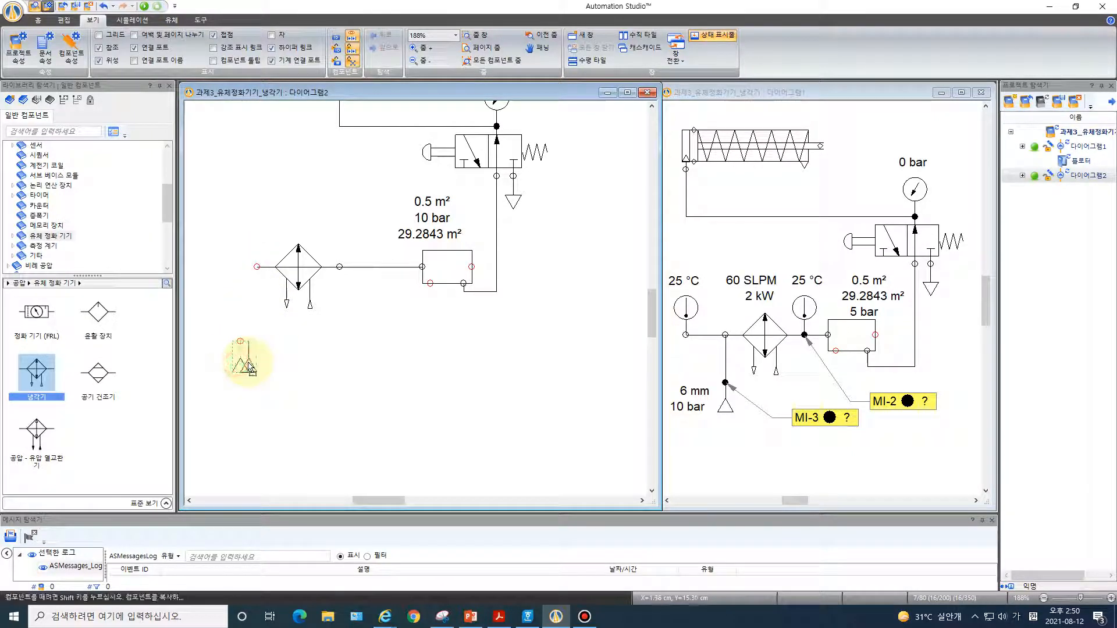
left_click_drag(257, 267, 247, 339)
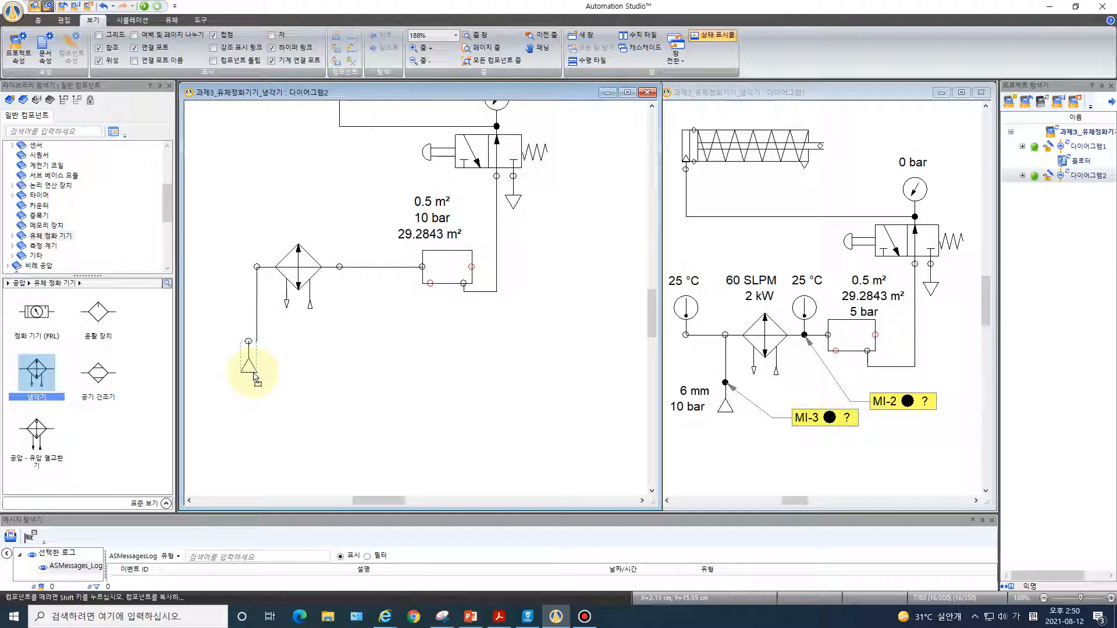
left_click_drag(250, 374, 258, 379)
Step: Place two thermometers (온도계) from the measuring instruments, one on the cooler's inlet and one on its outlet
left_click(45, 246)
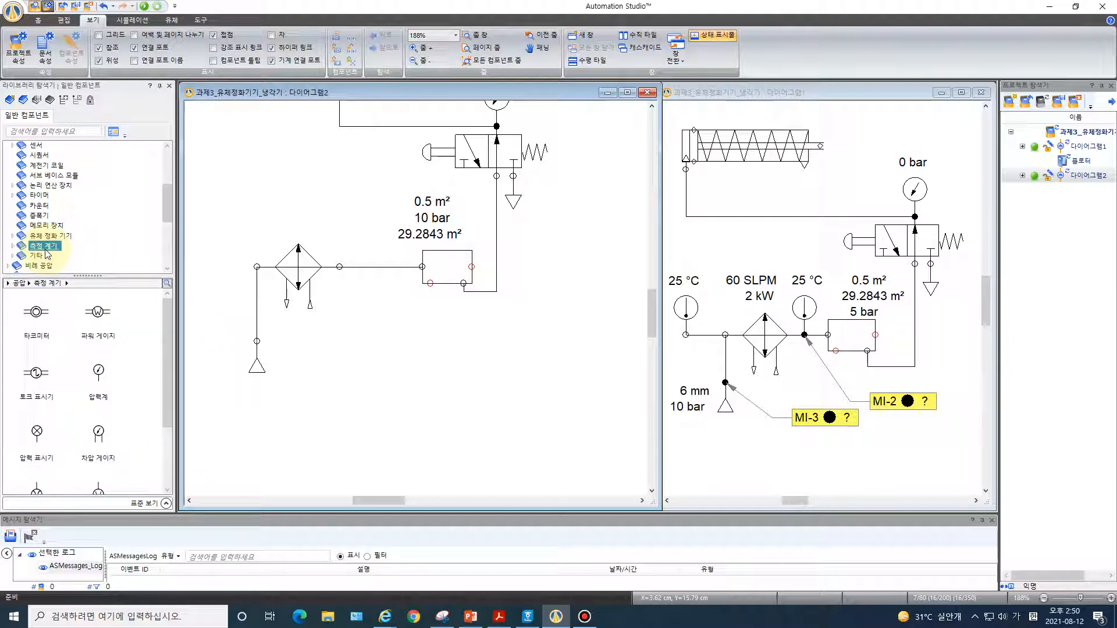
scroll(90, 348, "down", 2)
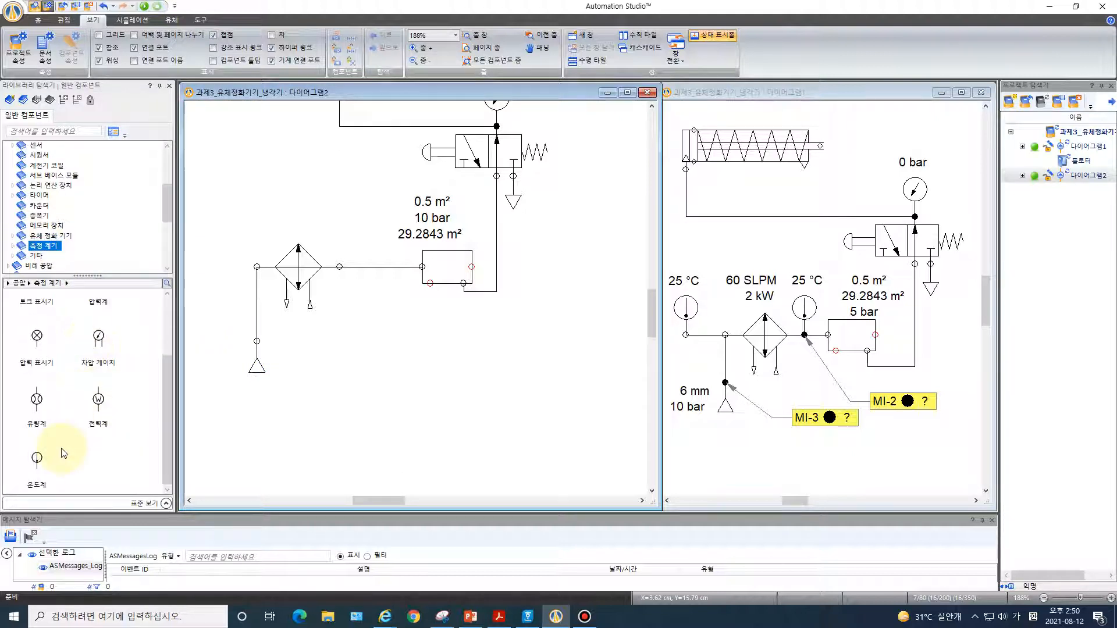
left_click_drag(37, 460, 253, 229)
left_click_drag(258, 228, 259, 230)
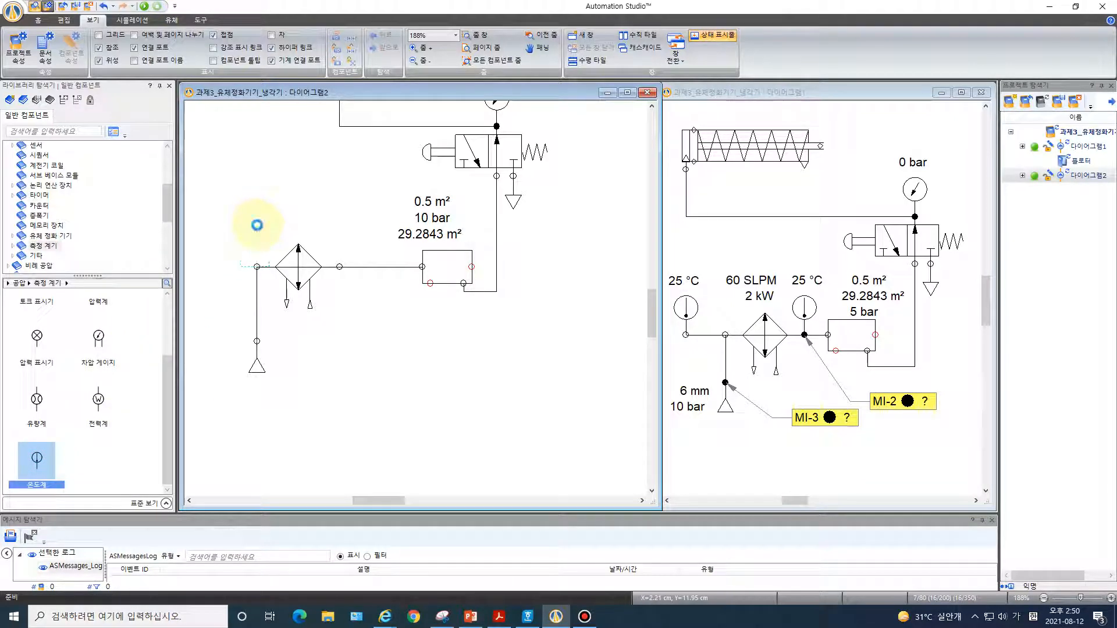
left_click_drag(36, 458, 346, 223)
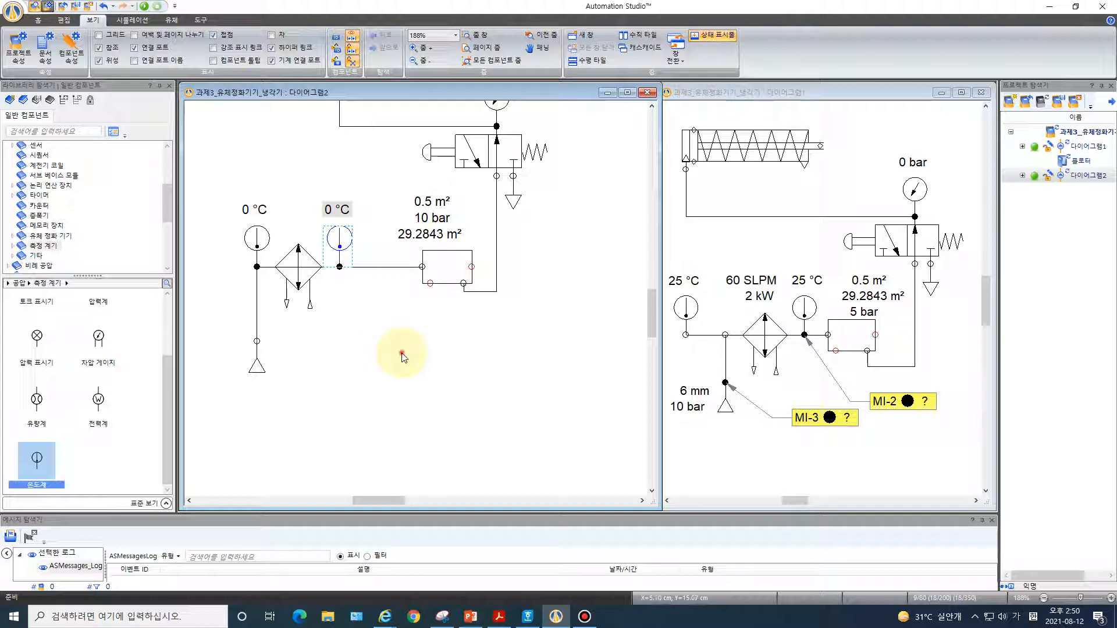
left_click(394, 365)
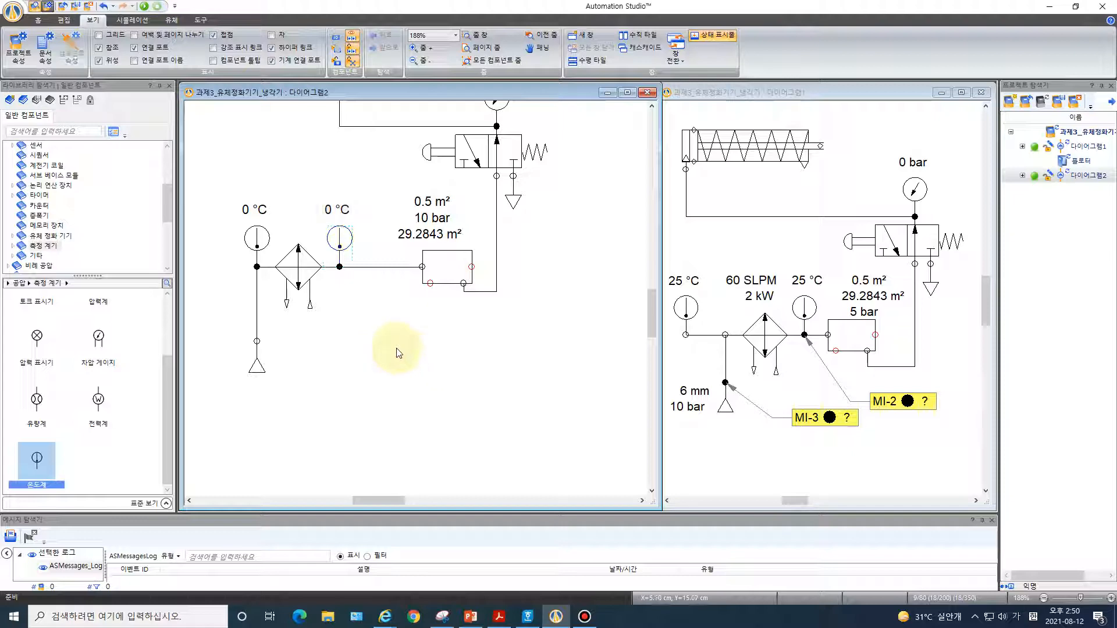
Step: Enable display of the cooler's rated pneumatic flow (공압 정격 유량) and maximum dissipation (최대 소실량), and move both labels above the cooler
double_click(303, 258)
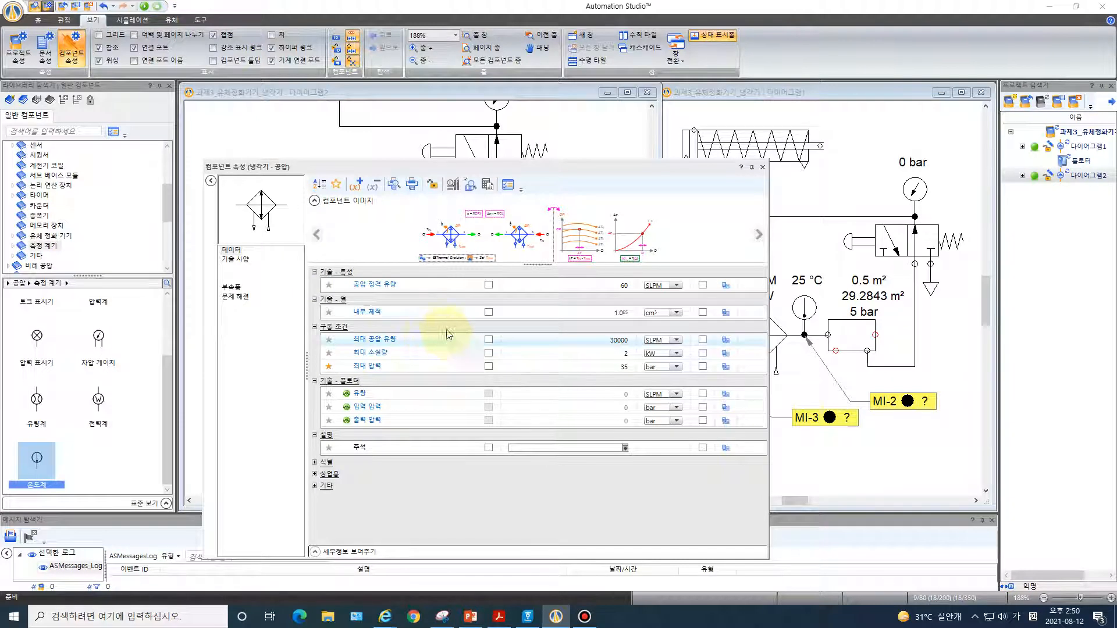
left_click(488, 285)
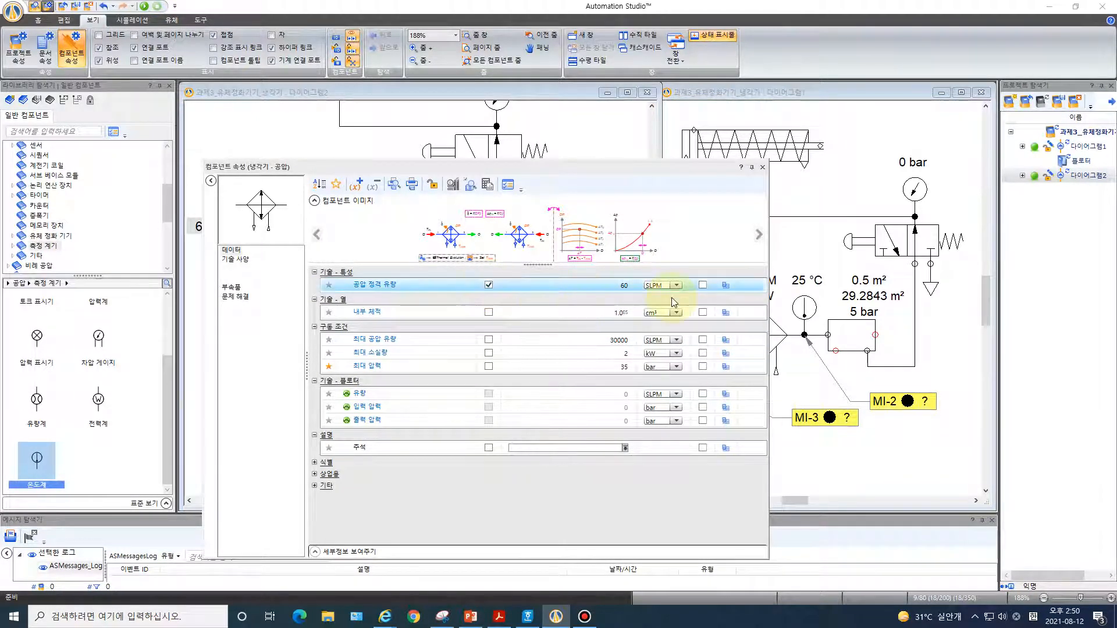
left_click(489, 353)
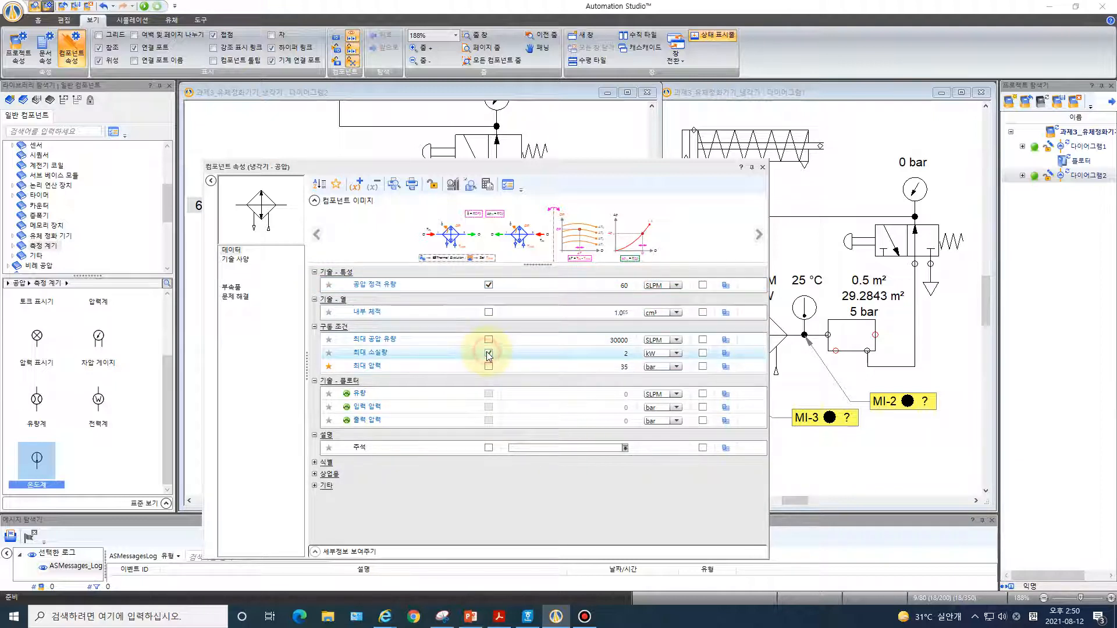
left_click(762, 168)
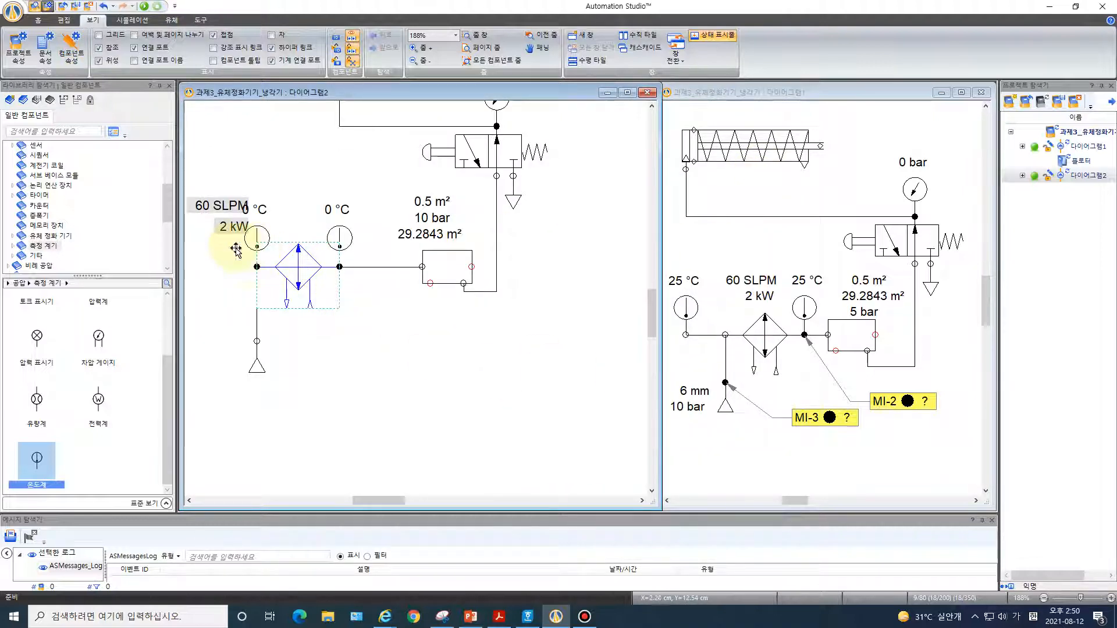
left_click_drag(222, 206, 293, 176)
left_click_drag(230, 227, 292, 212)
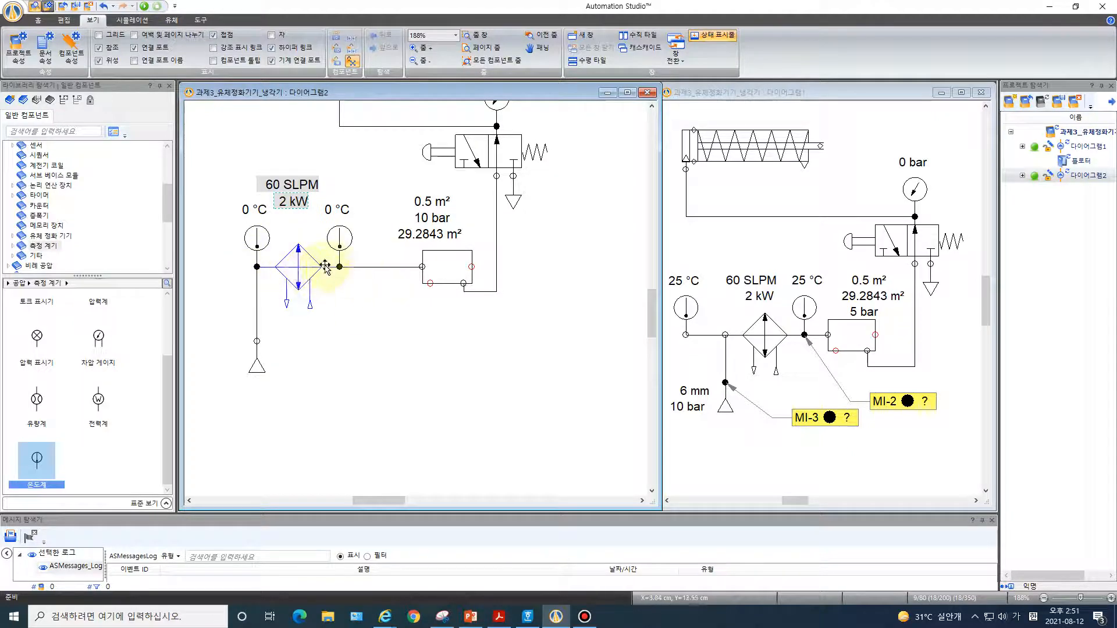
Step: Attach a measuring instrument to the cooler's outlet node, measuring temperature (온도) in °C with recording (기록) enabled
left_click(133, 21)
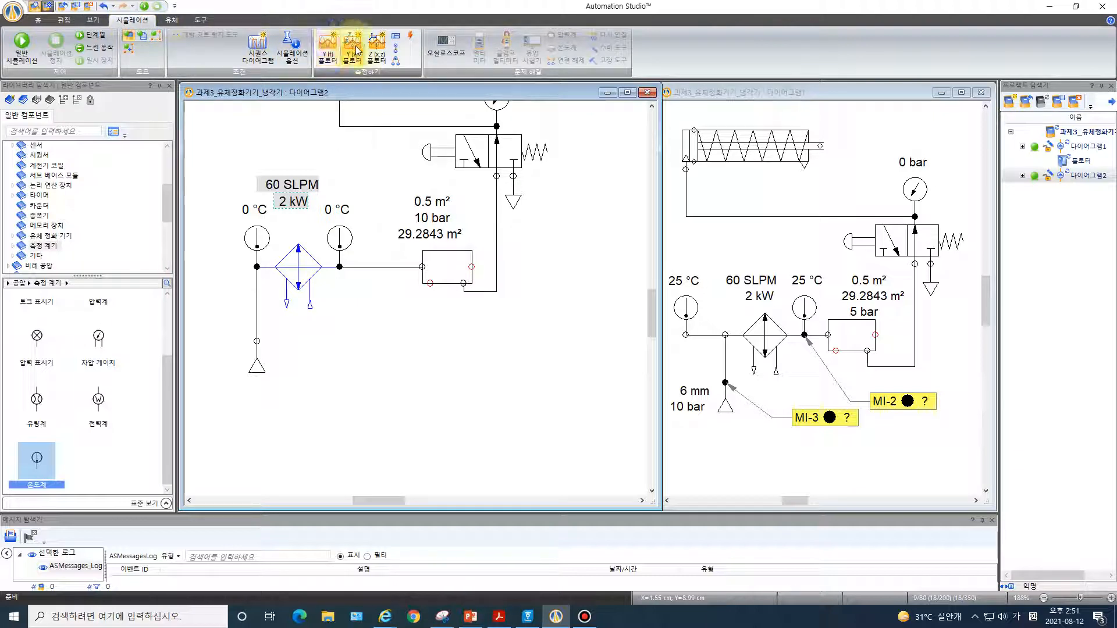
left_click(397, 51)
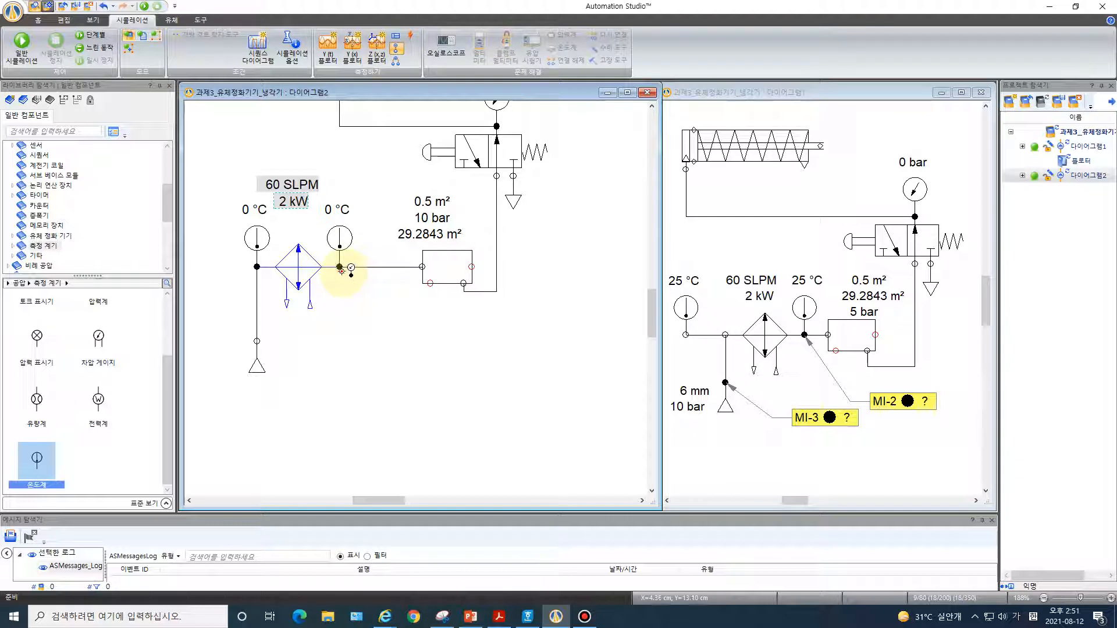
left_click(341, 266)
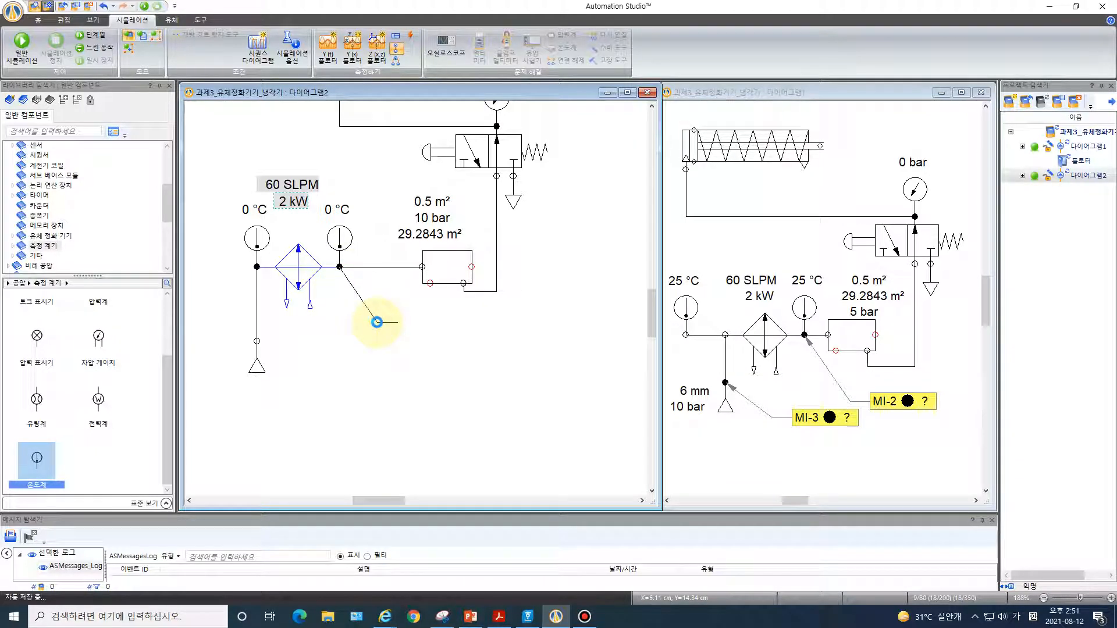
left_click(386, 321)
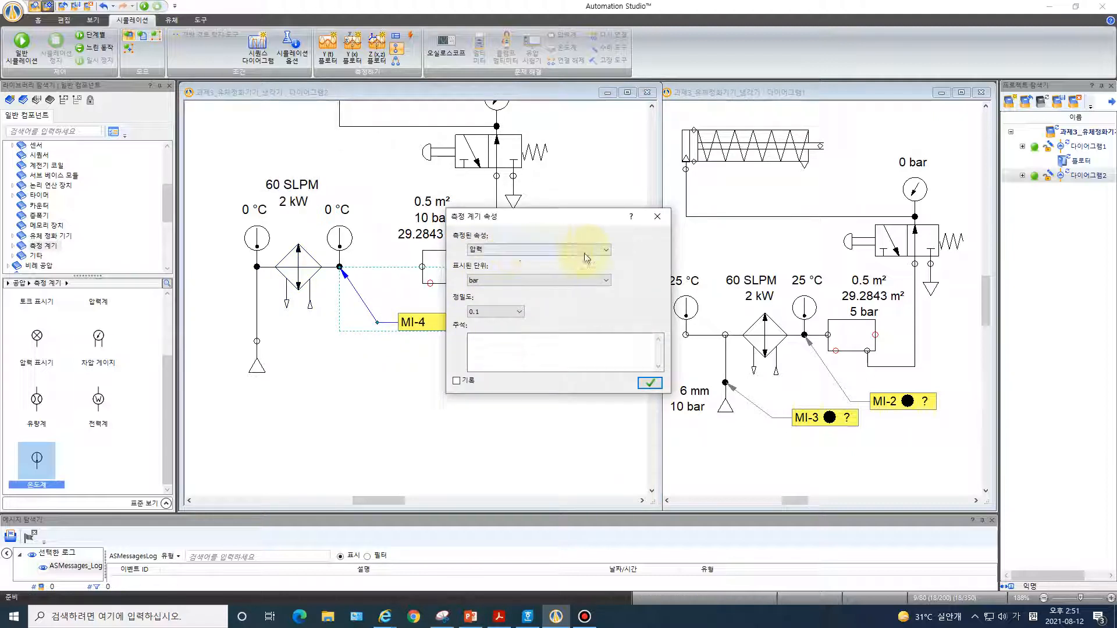
left_click(604, 251)
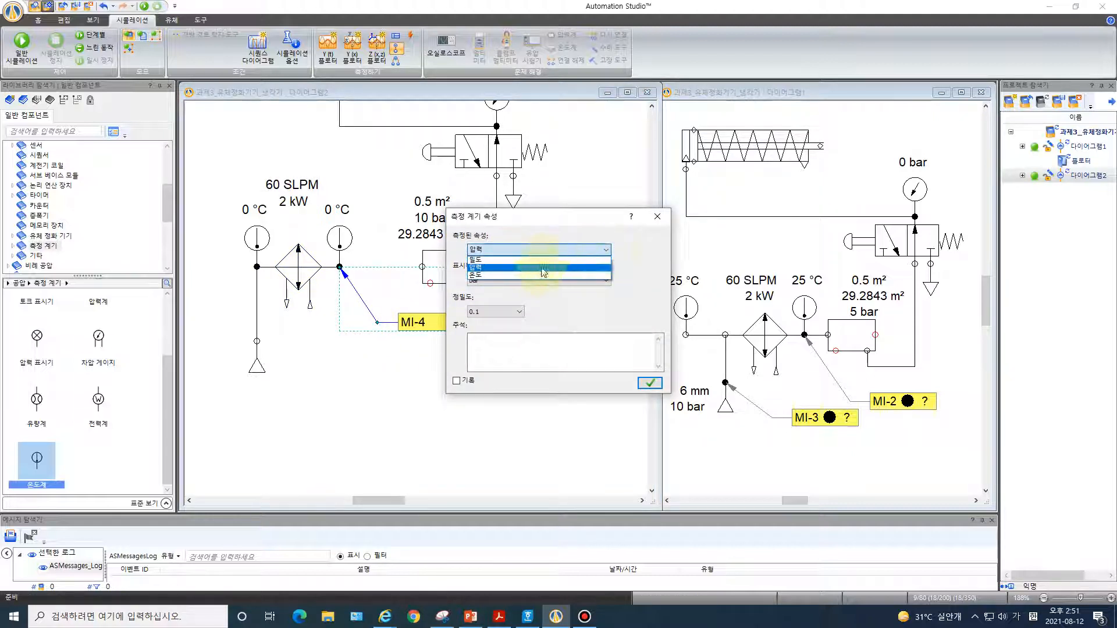
left_click(513, 275)
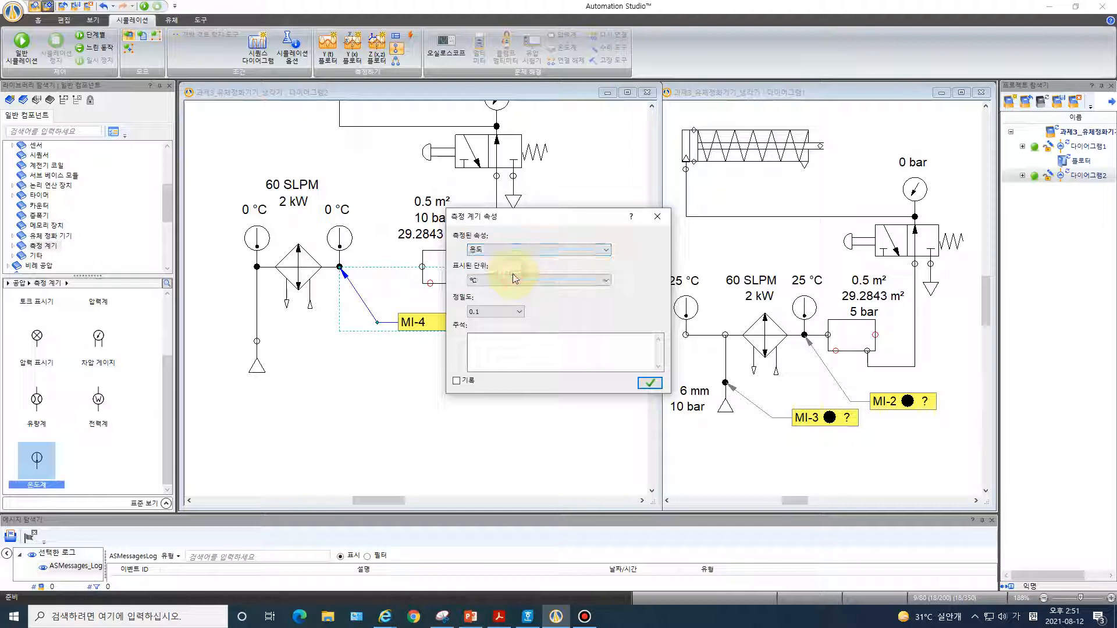
left_click(456, 381)
left_click(649, 383)
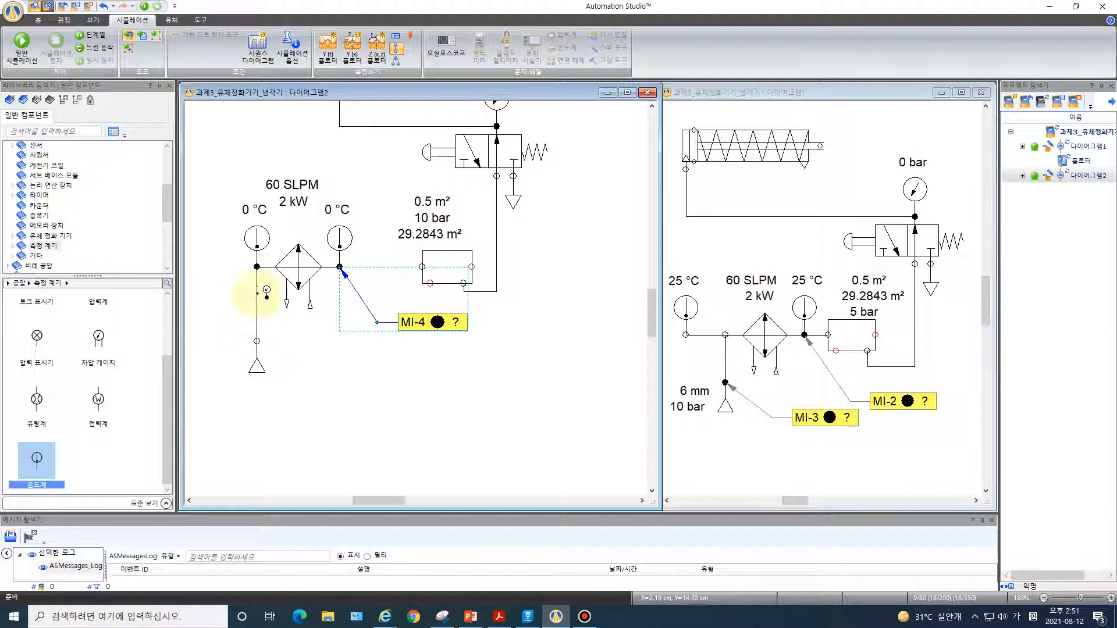
Step: Attach a second measuring instrument to the cooler's inlet node for temperature in °C with recording enabled, and leave the measuring tool
left_click(257, 267)
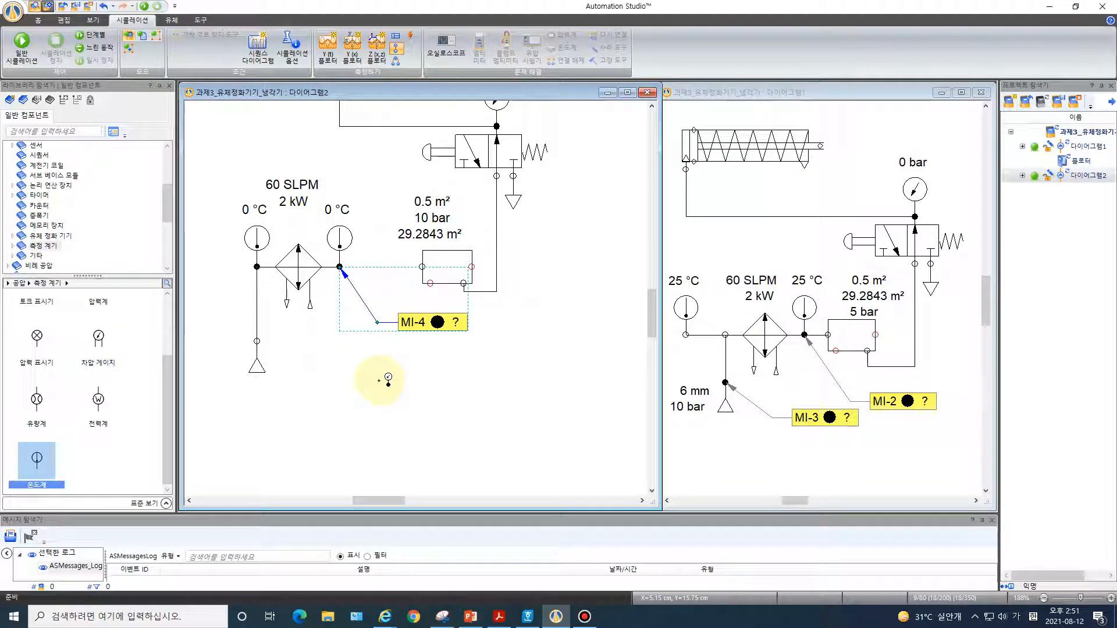
left_click(379, 382)
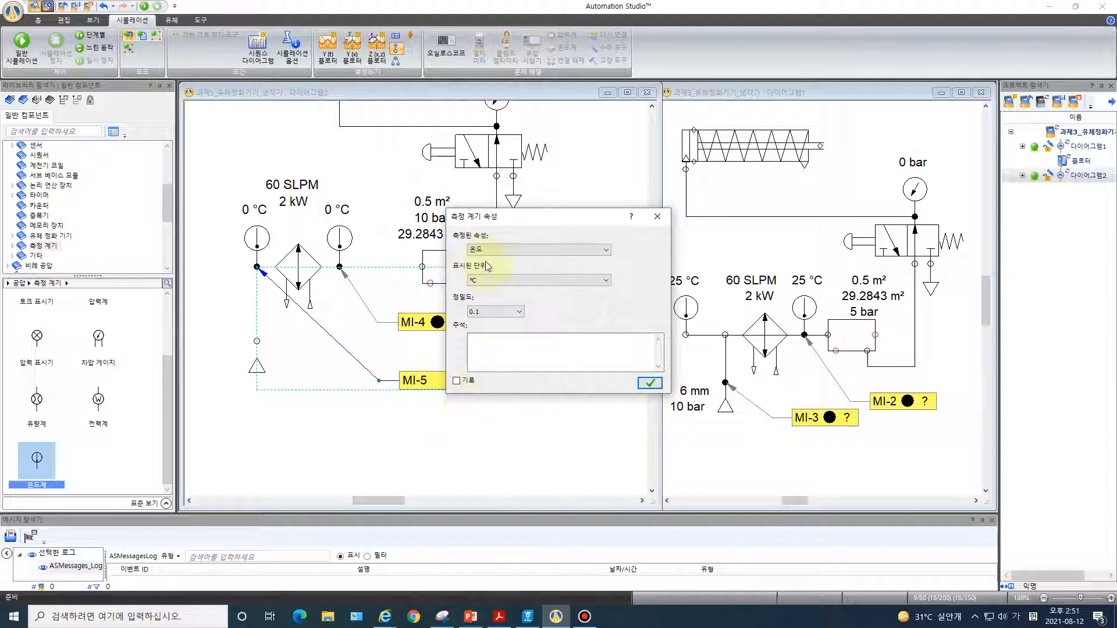
left_click(476, 284)
left_click(459, 382)
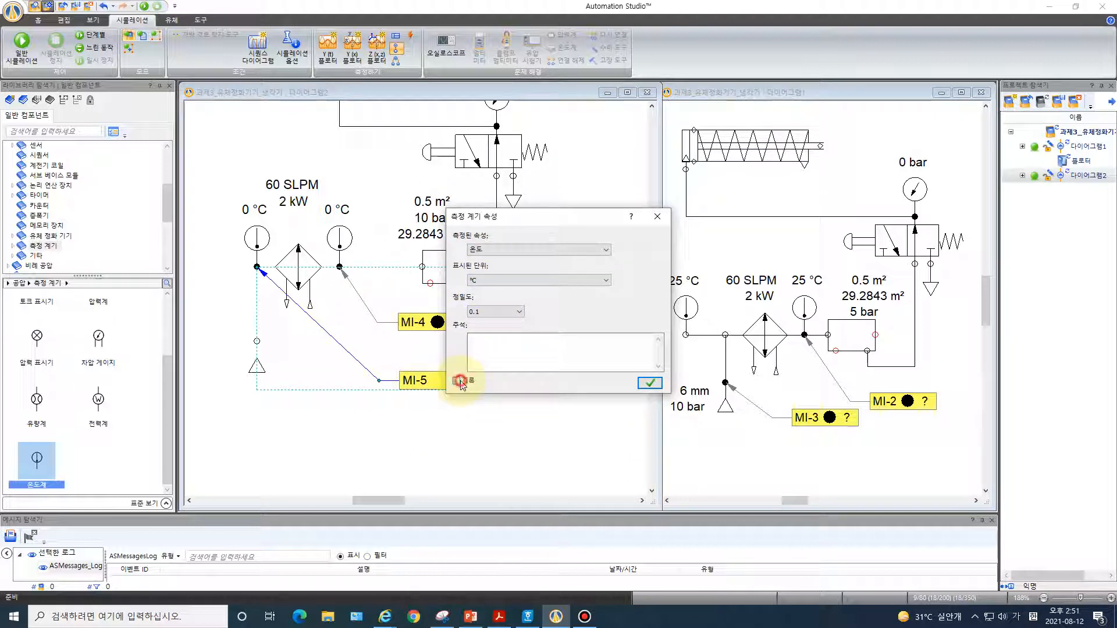
left_click(646, 386)
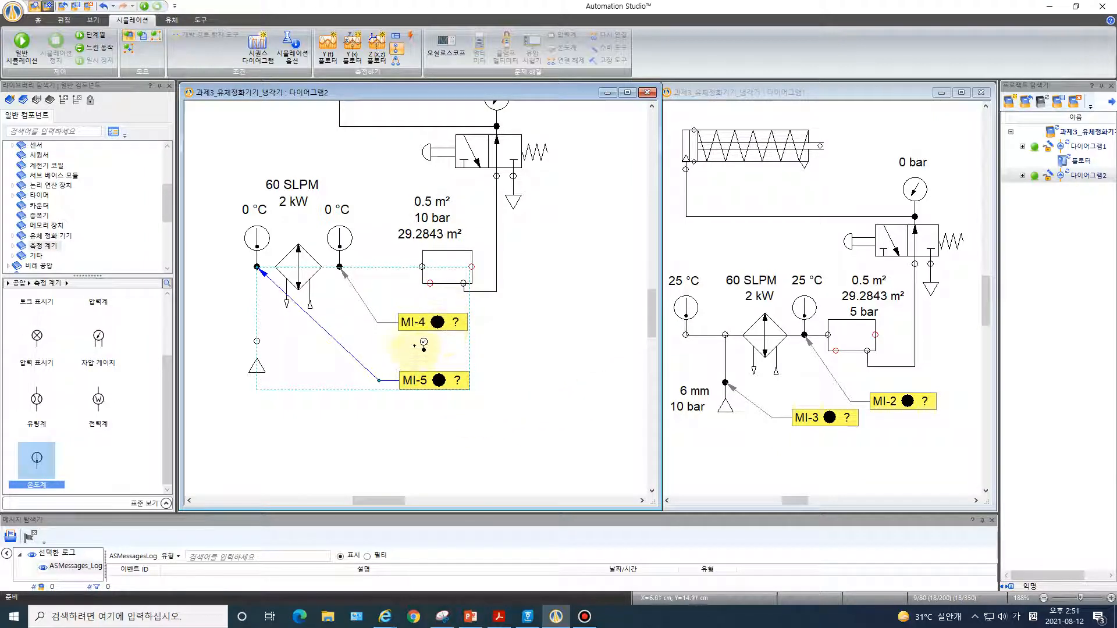
left_click(534, 337)
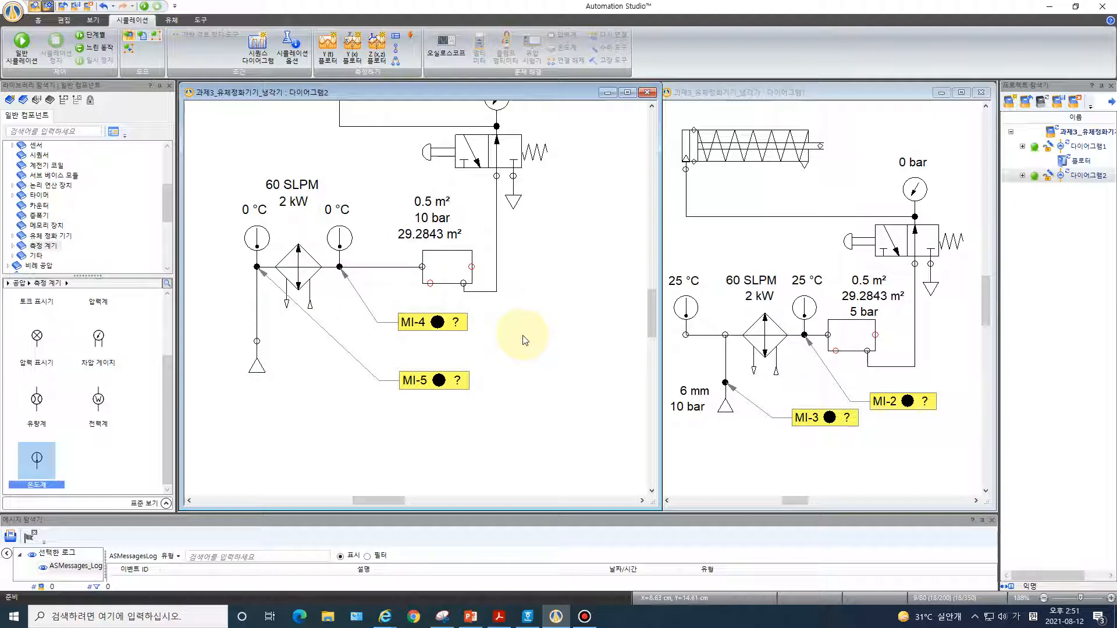
Step: Open two Y(t) plotters and stack them one above the other beside the new circuit
left_click(324, 47)
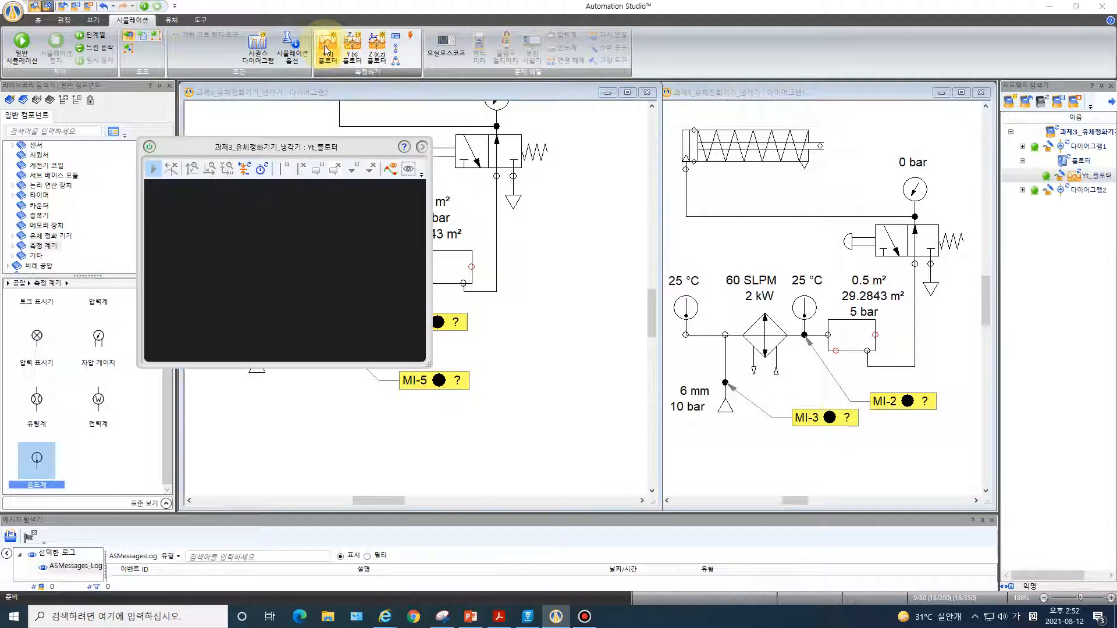
left_click_drag(353, 147, 771, 150)
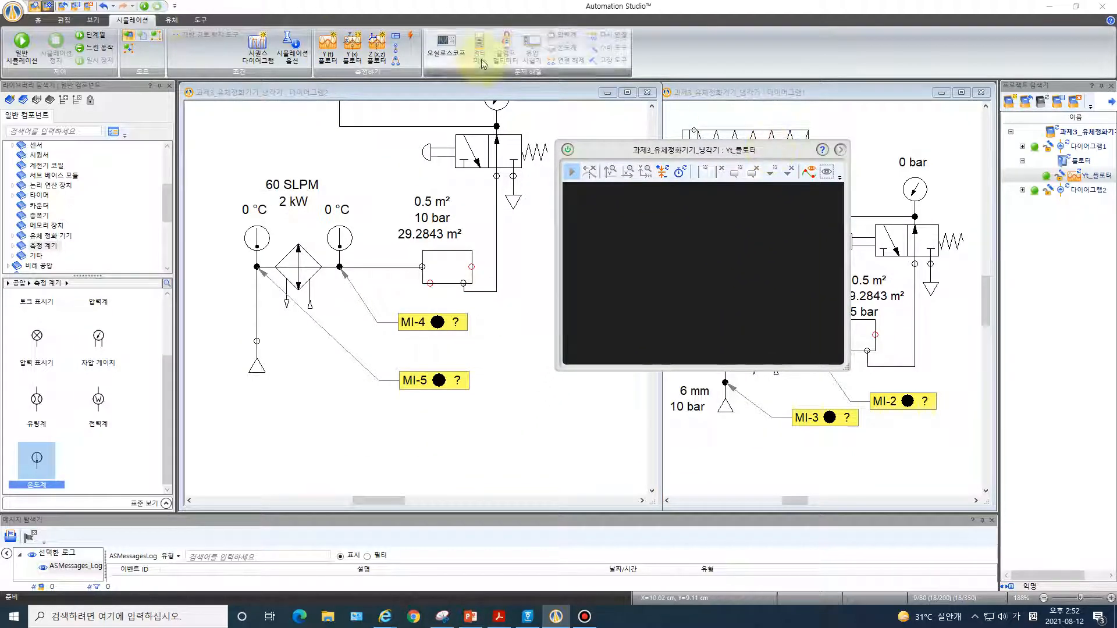
left_click(327, 47)
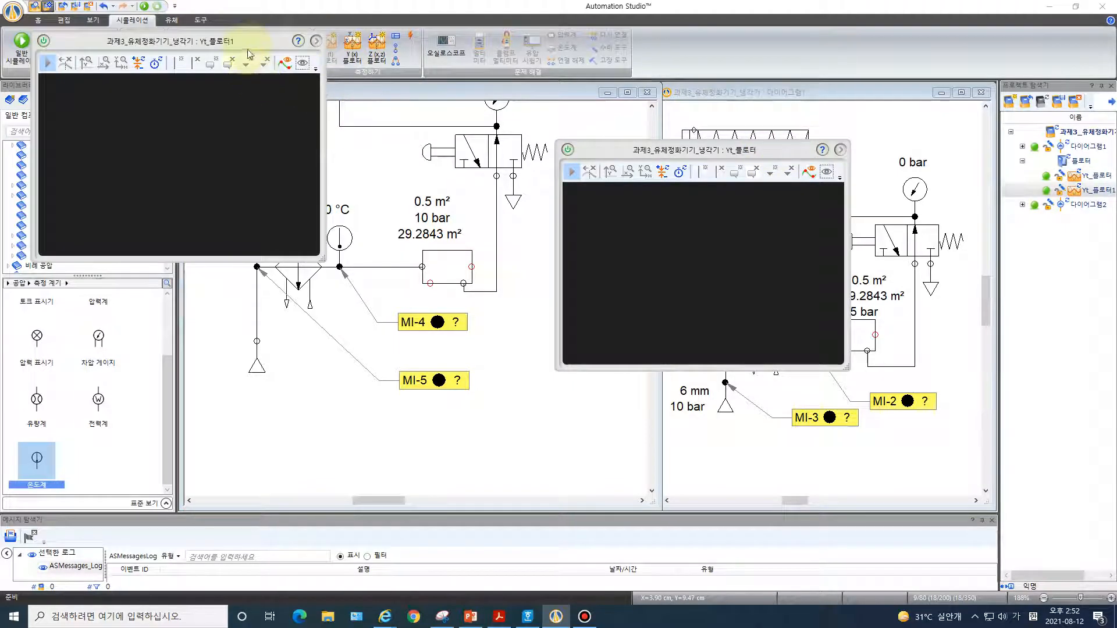
left_click_drag(245, 45, 769, 391)
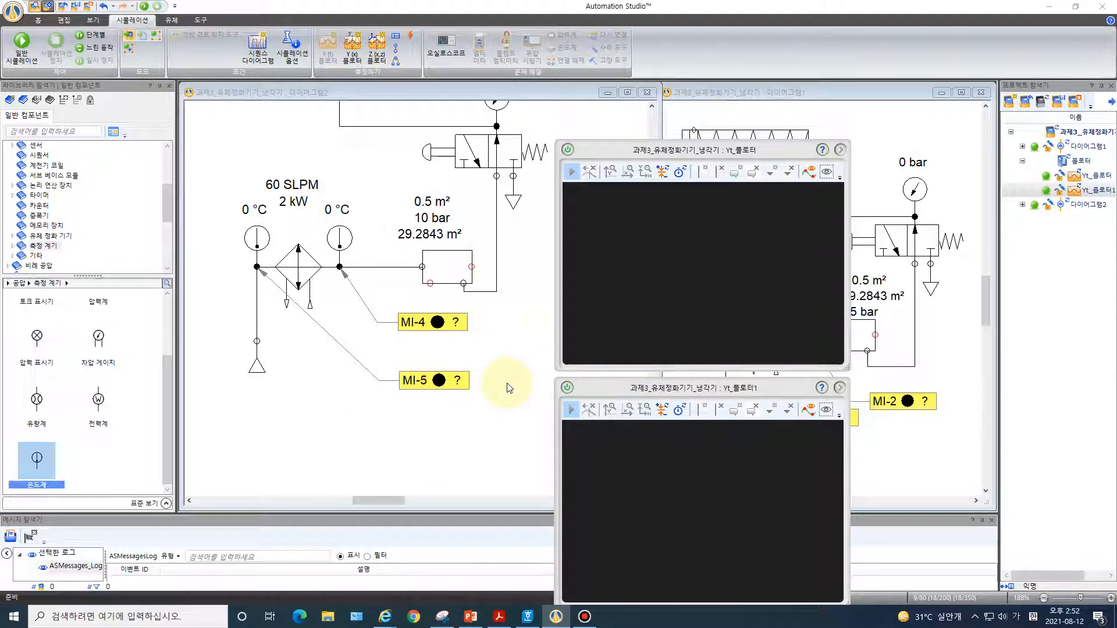
Step: Add the outlet instrument MI-4 to the upper plotter and the inlet instrument MI-5 to the lower one, and shift both plotters upward
left_click(449, 323)
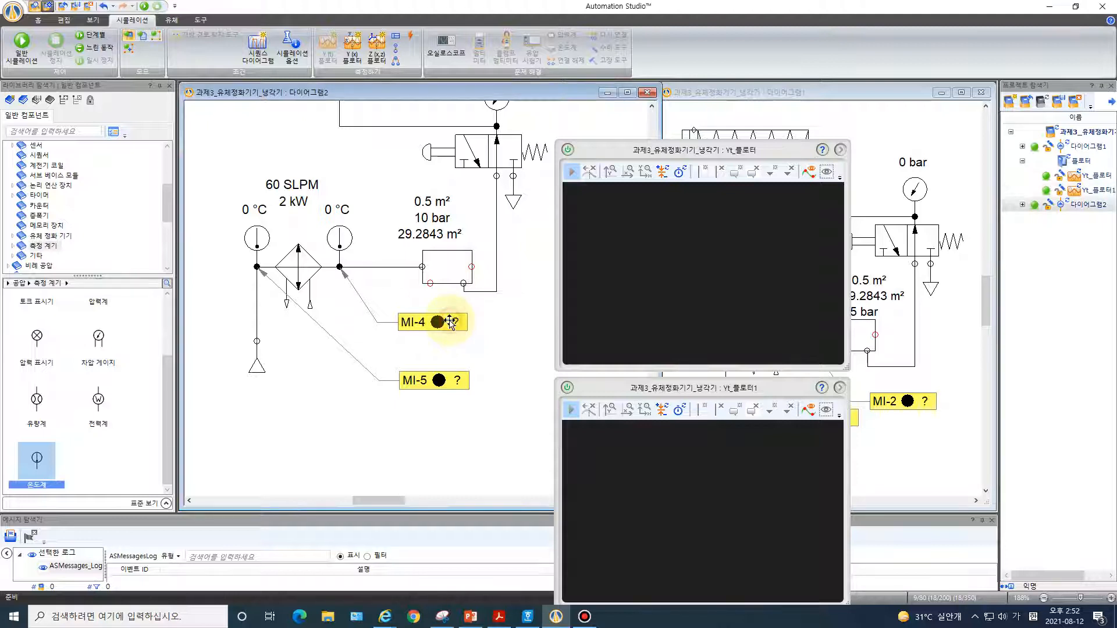
left_click_drag(449, 322, 640, 288)
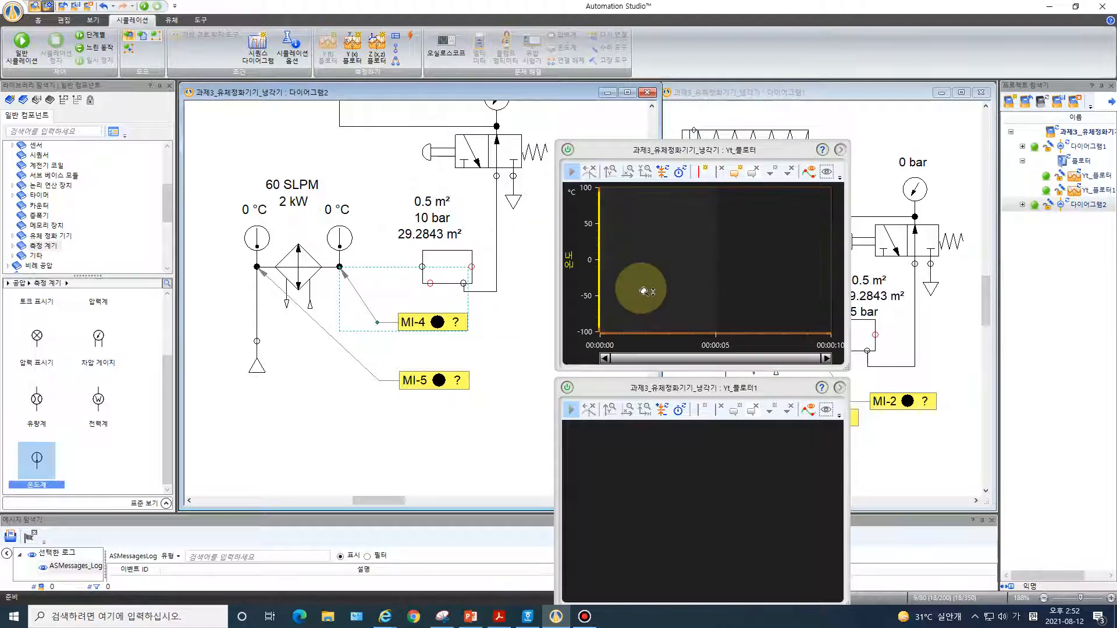
left_click_drag(447, 387, 638, 496)
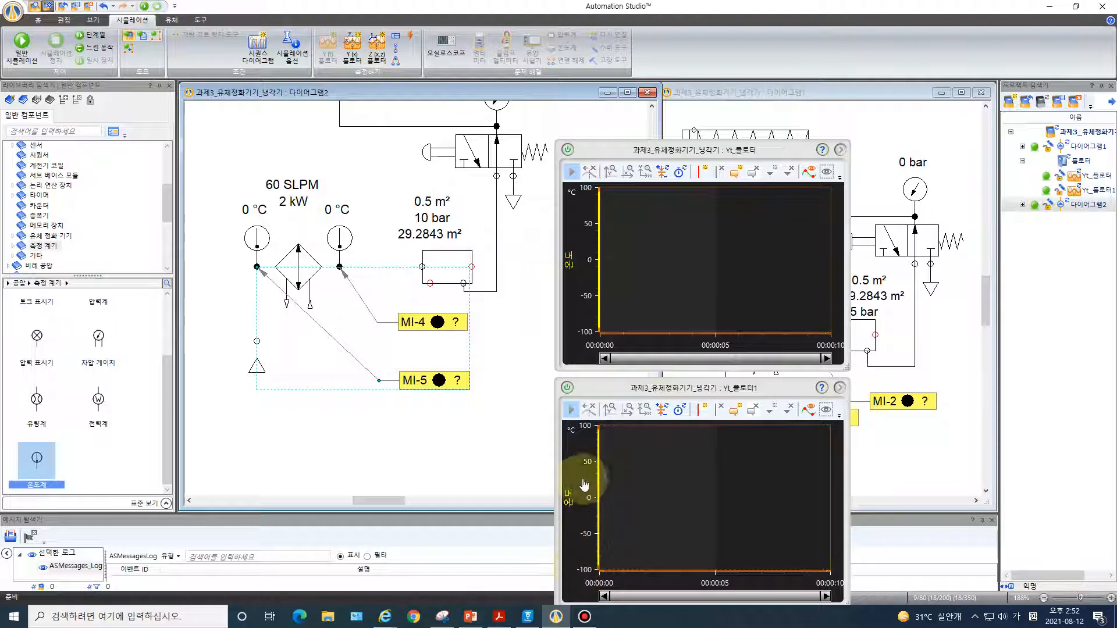
left_click(642, 146)
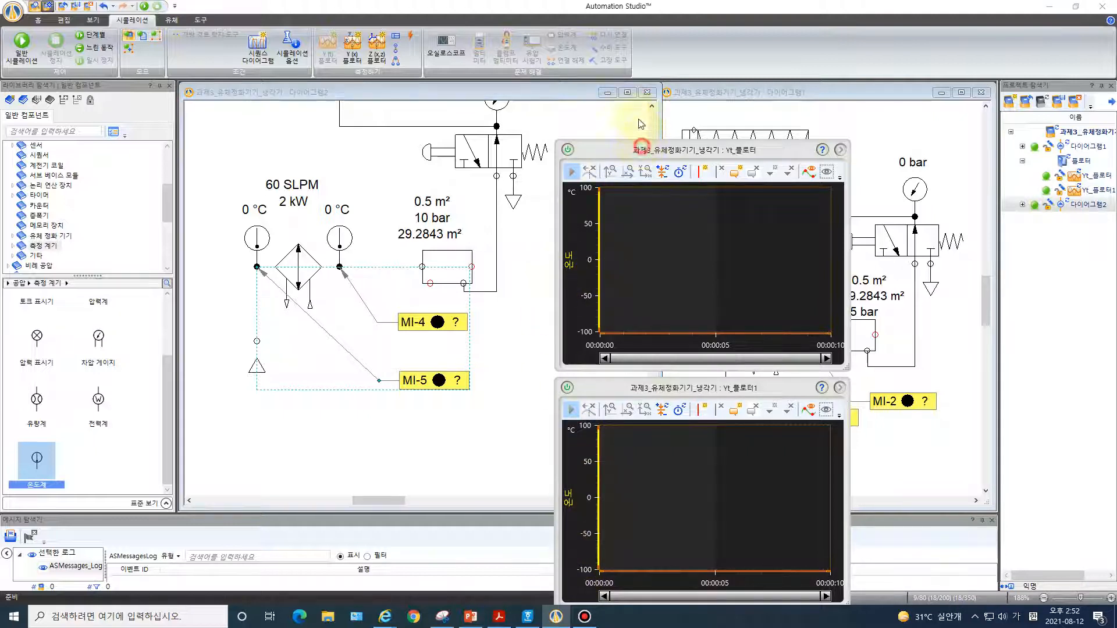
left_click_drag(640, 123, 639, 99)
left_click_drag(661, 390, 655, 341)
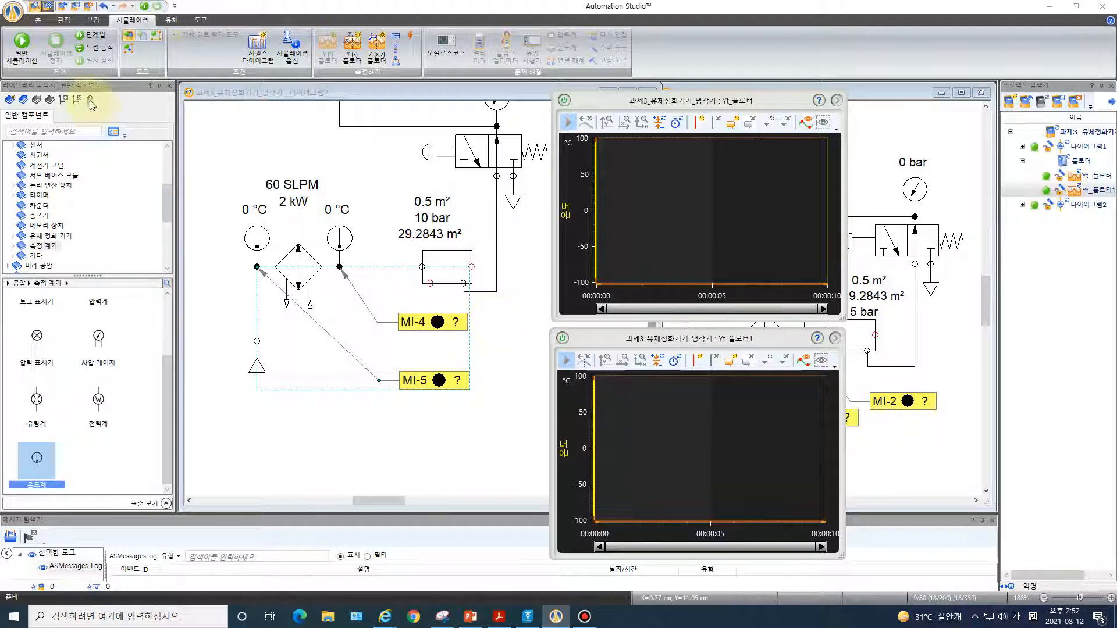
Step: Start the normal-speed simulation (일반 시뮬레이션) and bring the whole circuit from cylinder to pressure source into view
left_click(39, 55)
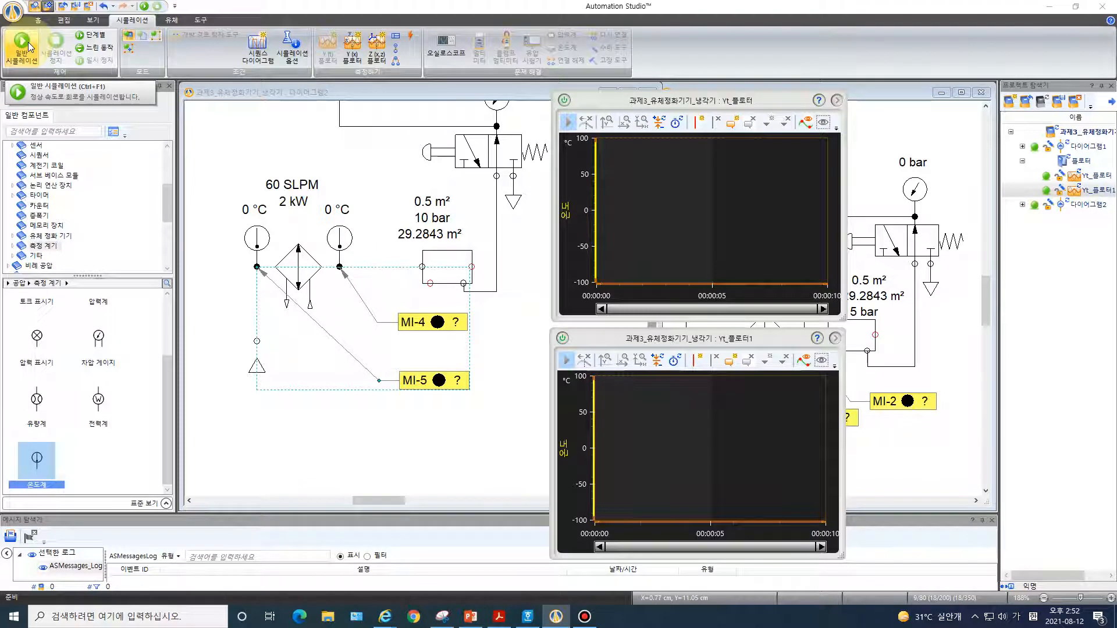
left_click(29, 45)
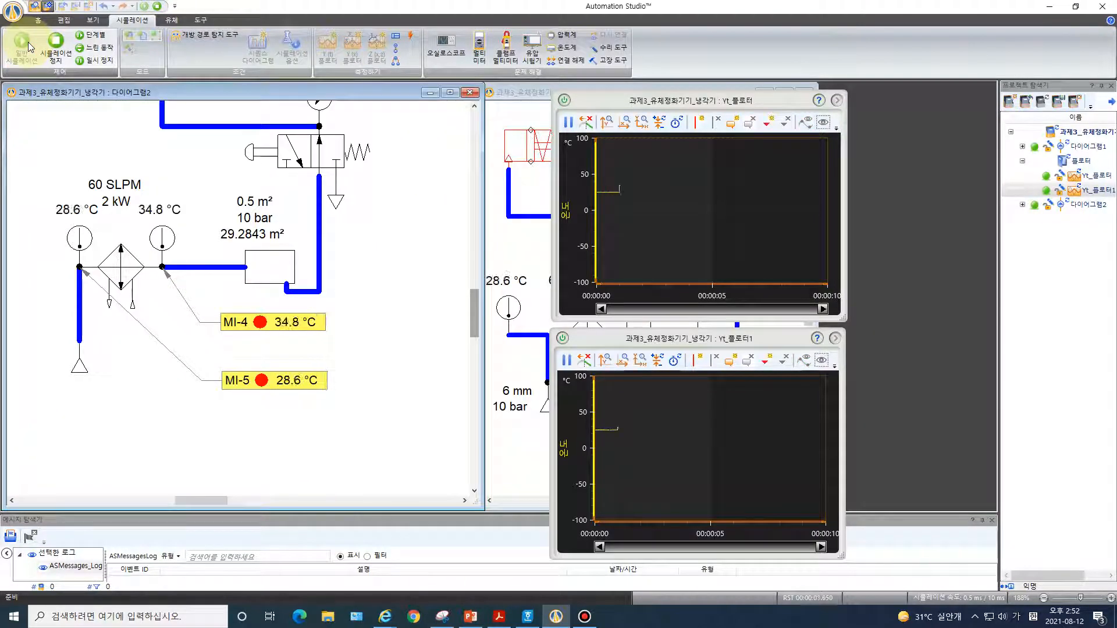
scroll(395, 282, "up", 1)
scroll(395, 282, "up", 2)
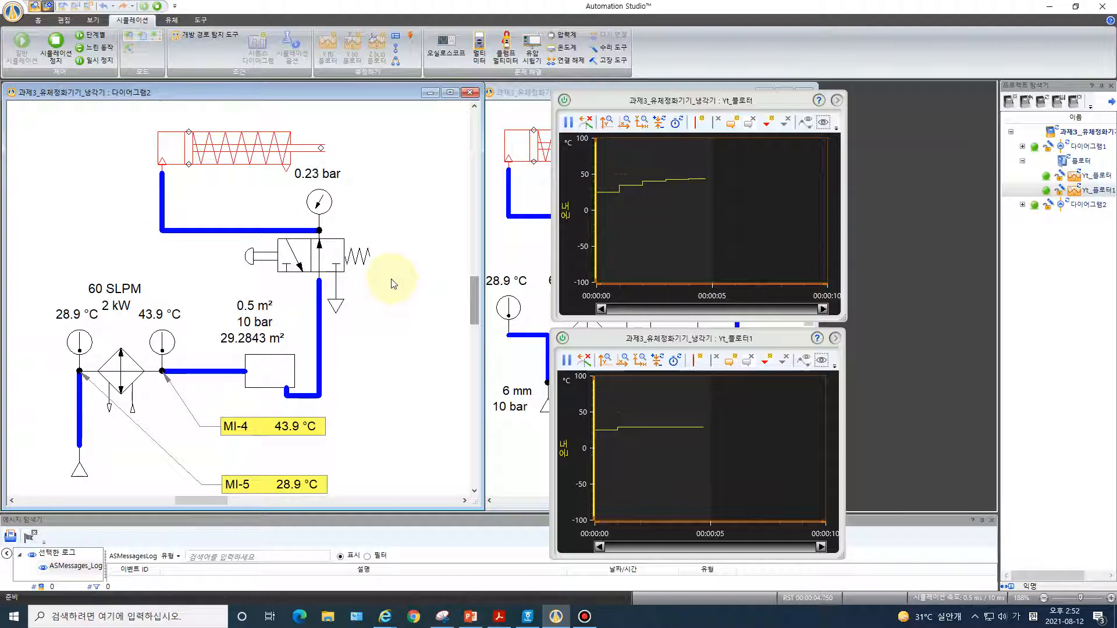
scroll(394, 284, "down", 1)
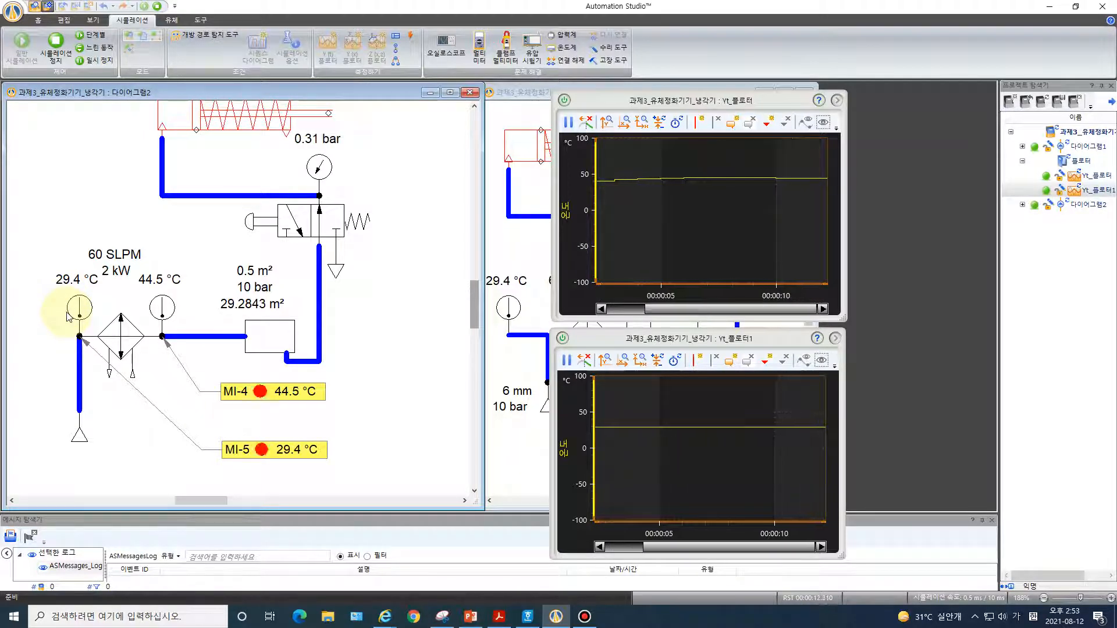
Step: Fit the axes of both Y(t) plotters to their recorded temperature curves while the simulation runs
left_click(642, 364)
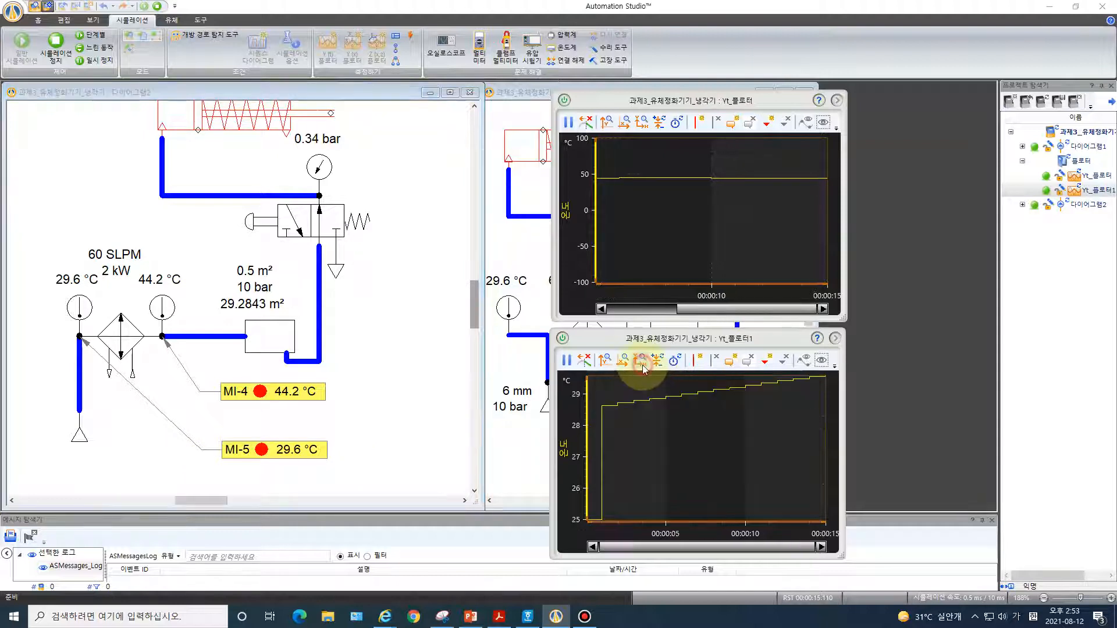
left_click(643, 123)
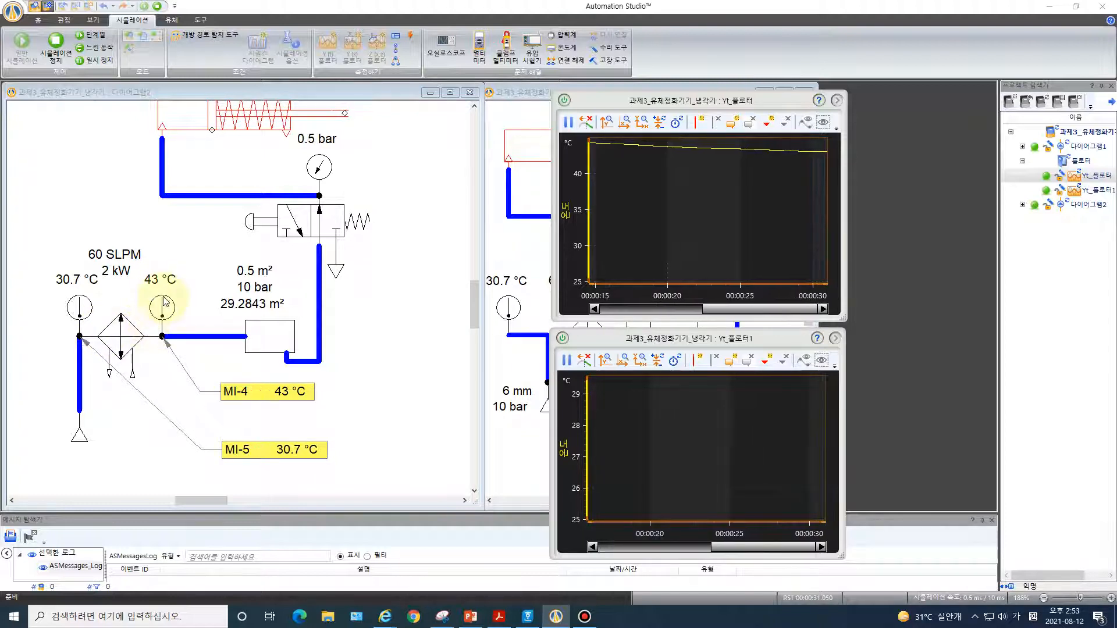
left_click(641, 121)
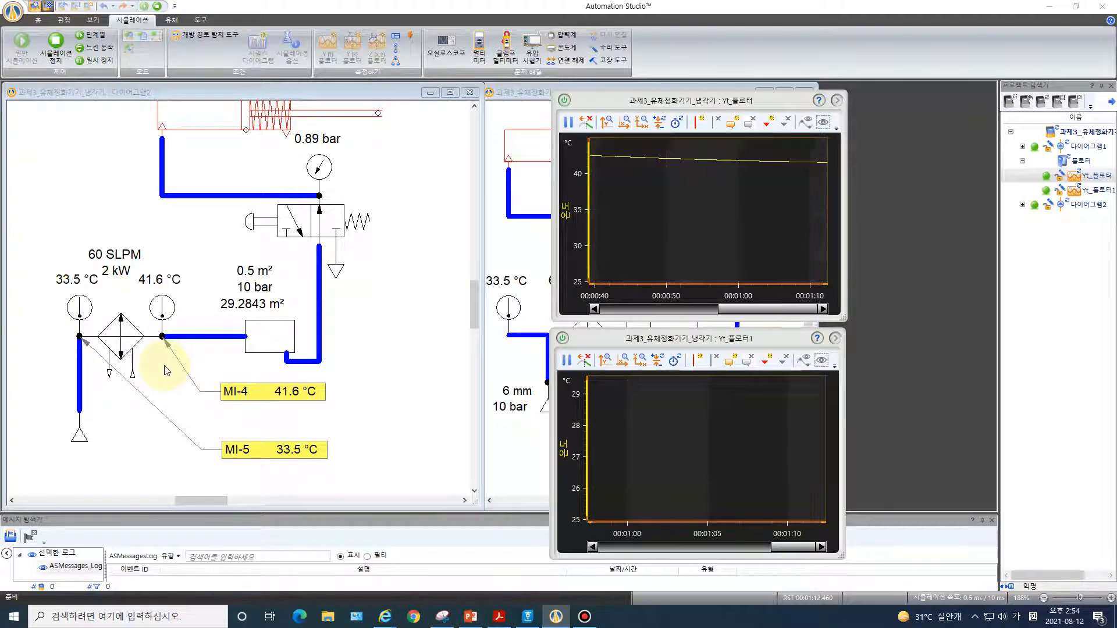
left_click(642, 122)
left_click(640, 360)
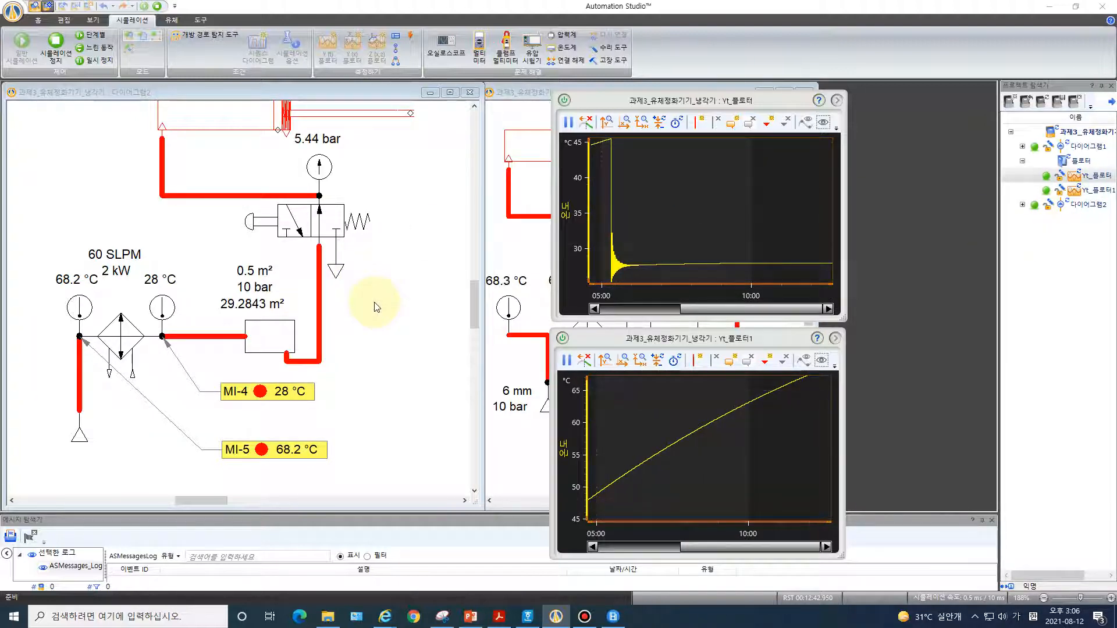
Step: Refit the lower inlet plot once and the upper outlet plot repeatedly to examine how the cooler temperatures develop
left_click(638, 360)
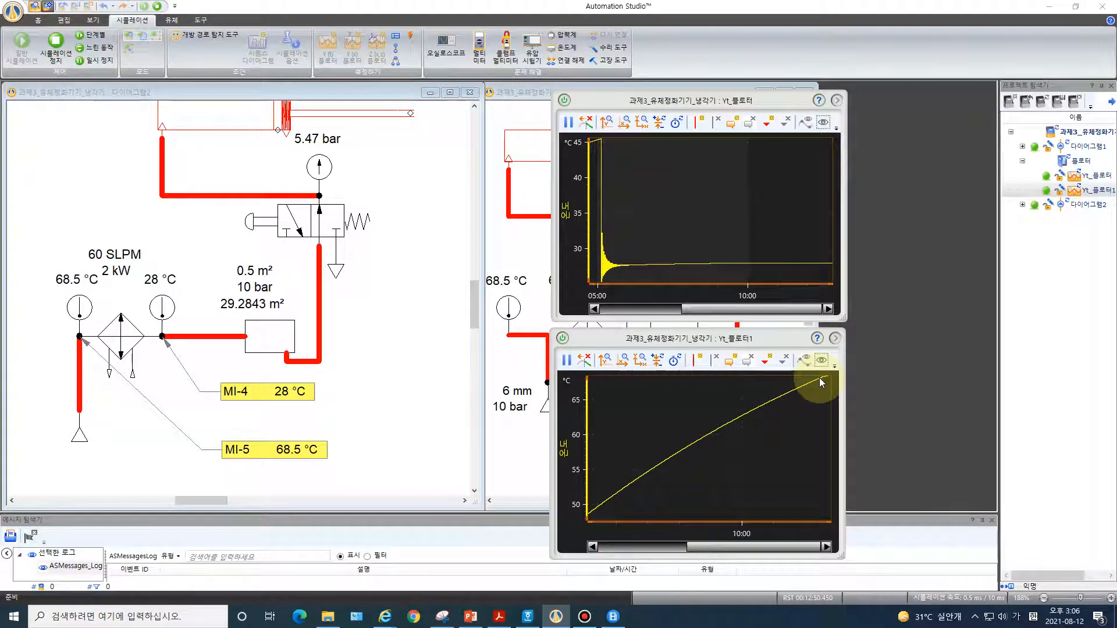
left_click(640, 130)
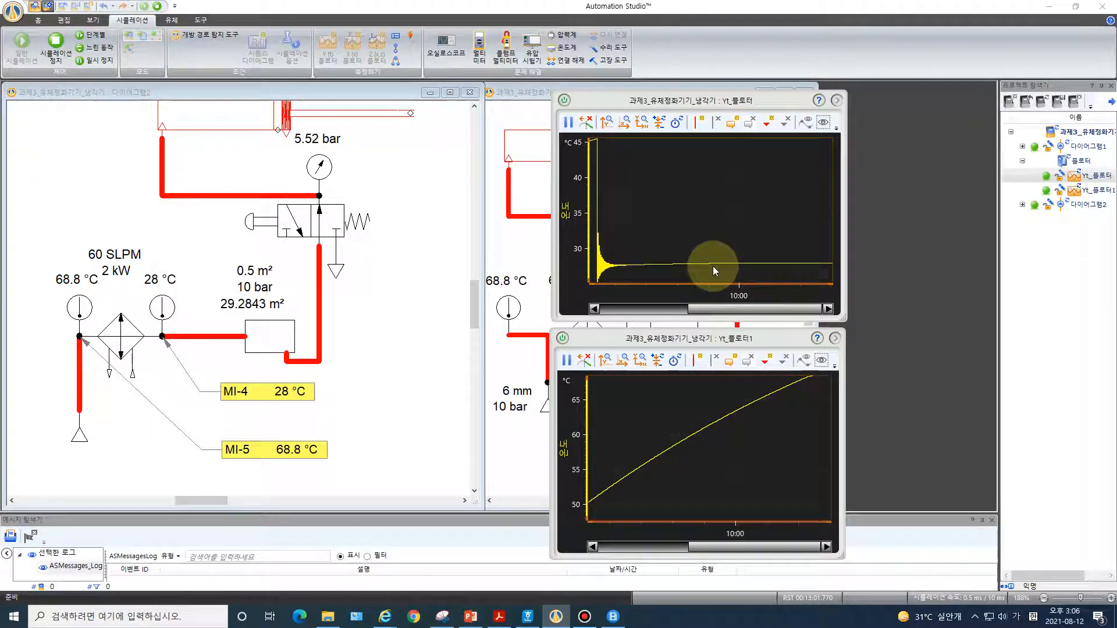
left_click(638, 124)
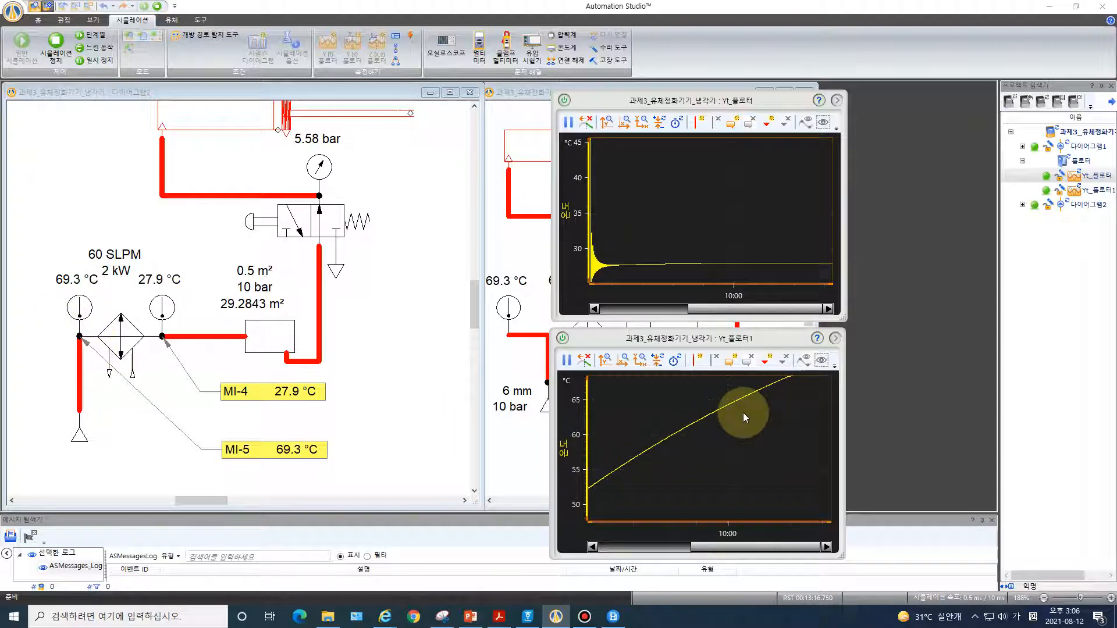
left_click(638, 125)
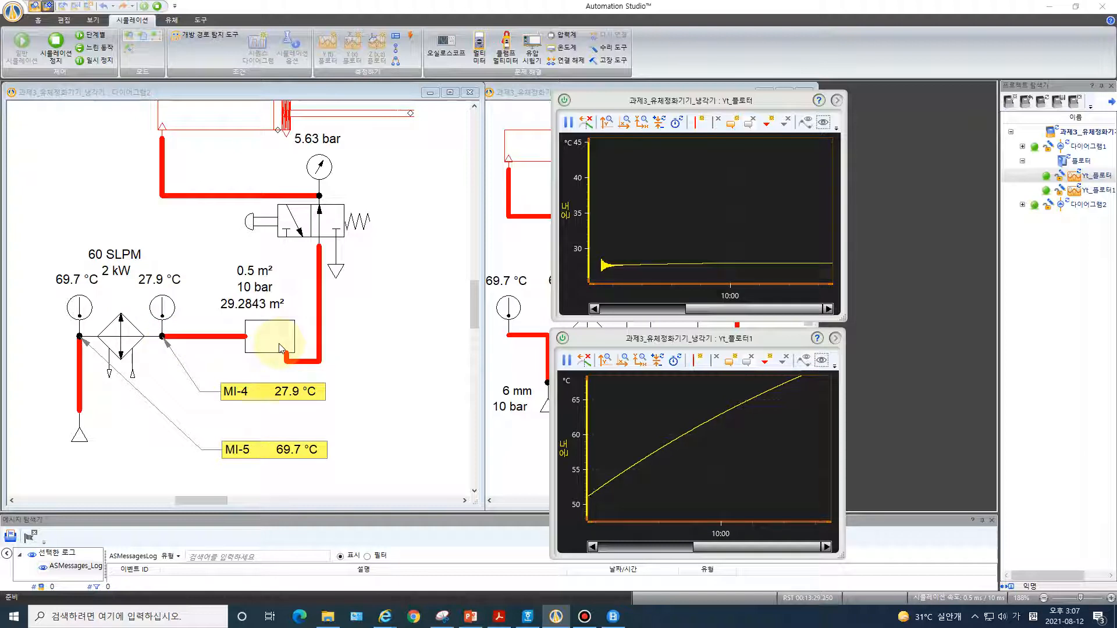
left_click(639, 123)
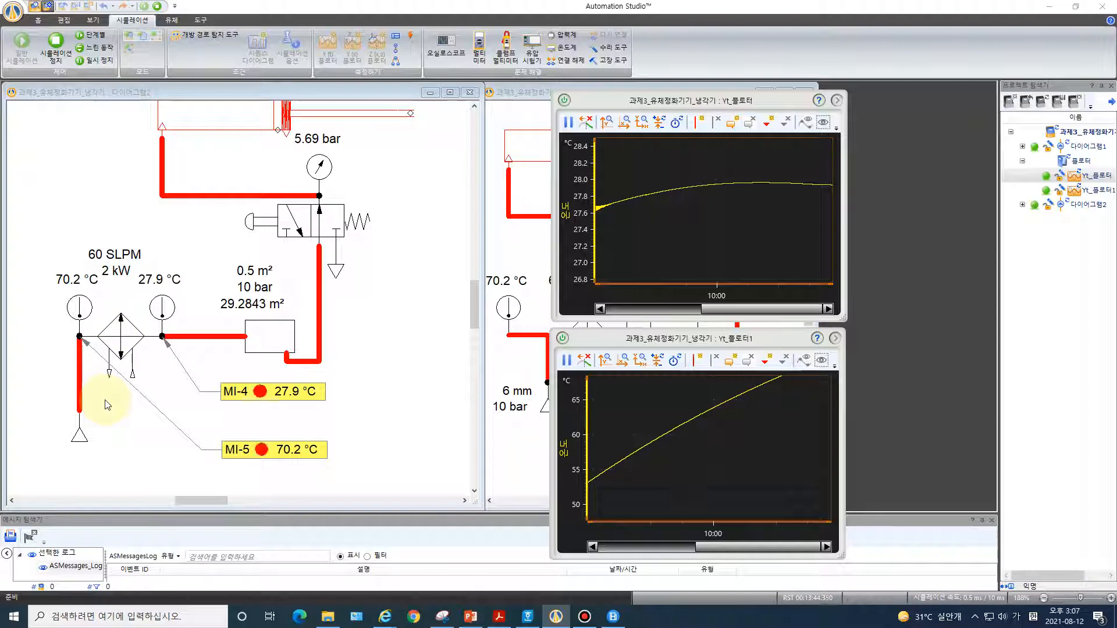
left_click(638, 123)
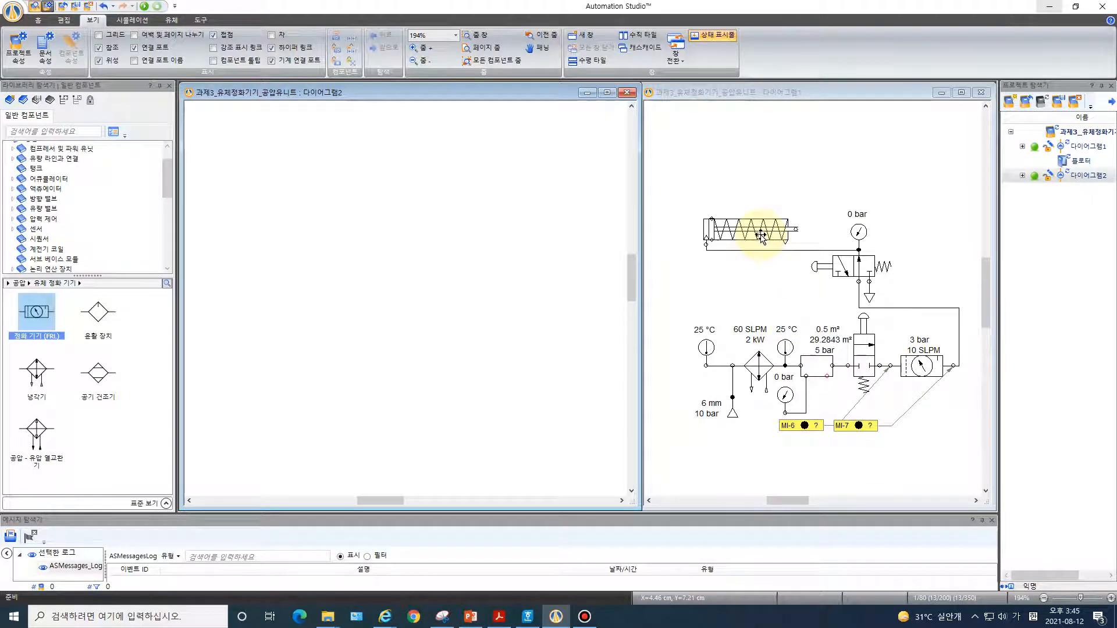
Step: Place a spring-return single-acting cylinder, a pneumatic pressure source and an exhaust in the empty 다이어그램2
scroll(54, 176, "up", 1)
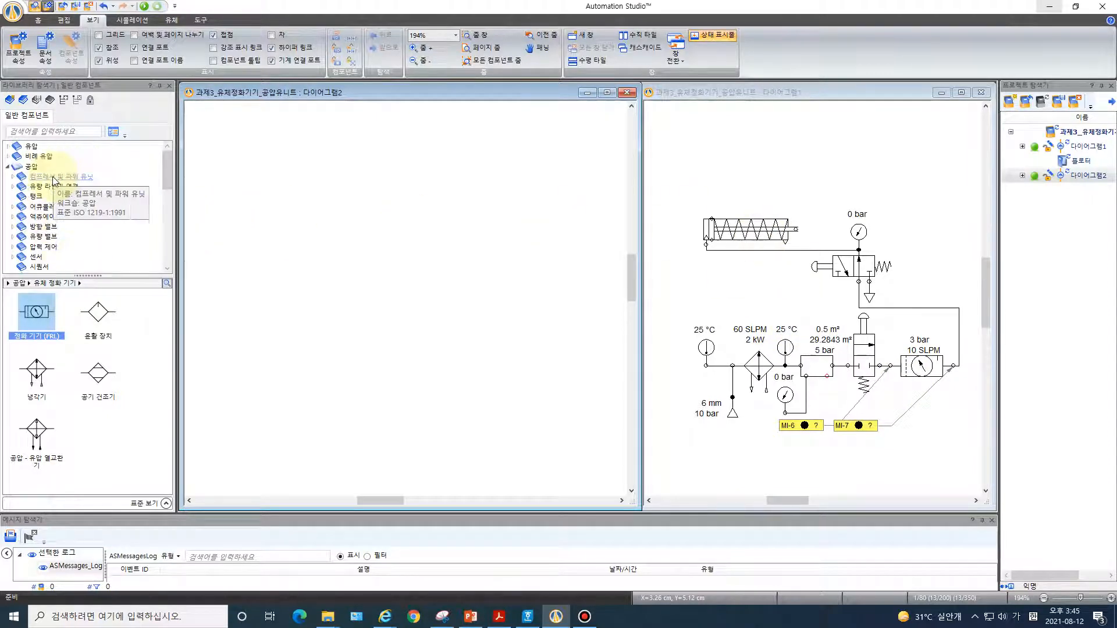
left_click(31, 167)
left_click_drag(97, 443, 299, 142)
left_click_drag(99, 318, 229, 419)
left_click_drag(41, 379, 472, 300)
Step: Add a manually operated spring-return 3/2 directional valve below the cylinder and join its exhaust port to the exhaust symbol
left_click(46, 227)
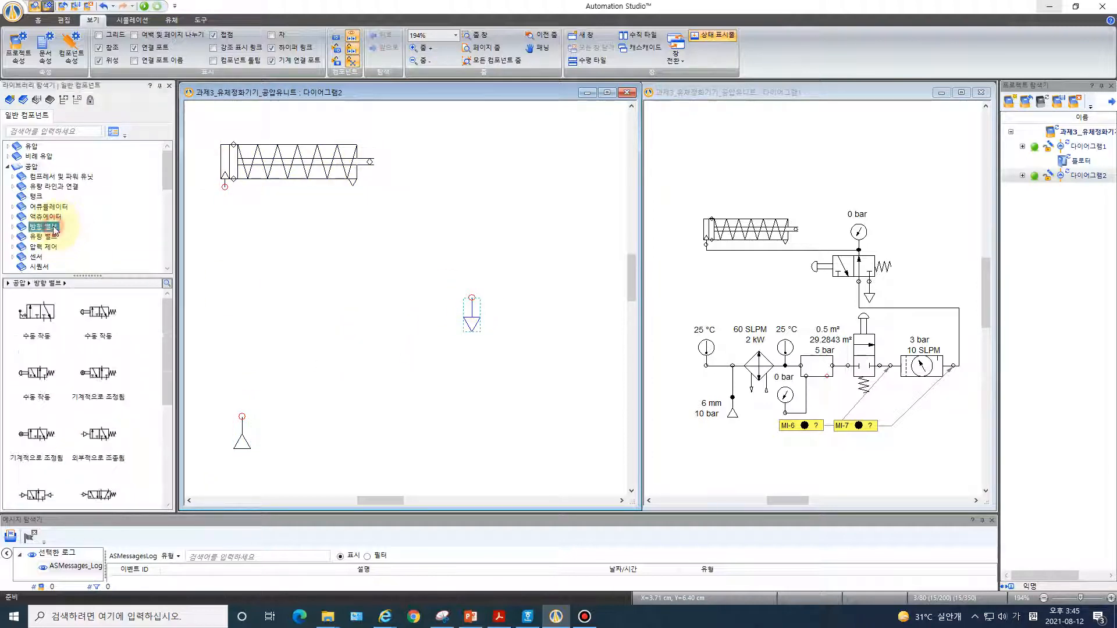
left_click_drag(35, 383, 394, 241)
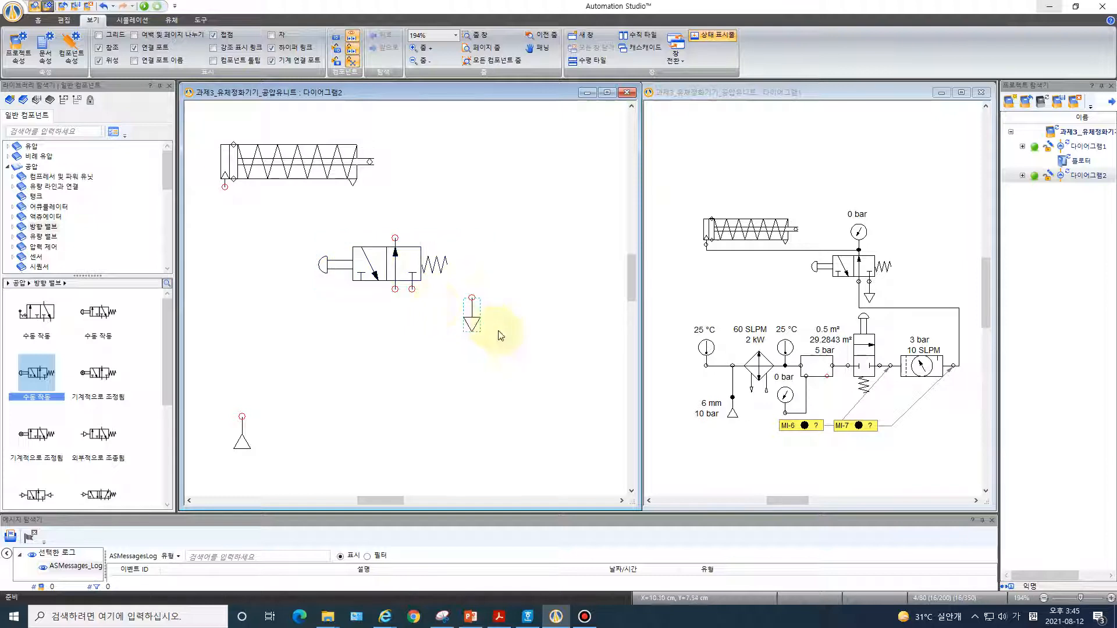
left_click_drag(410, 274, 435, 350)
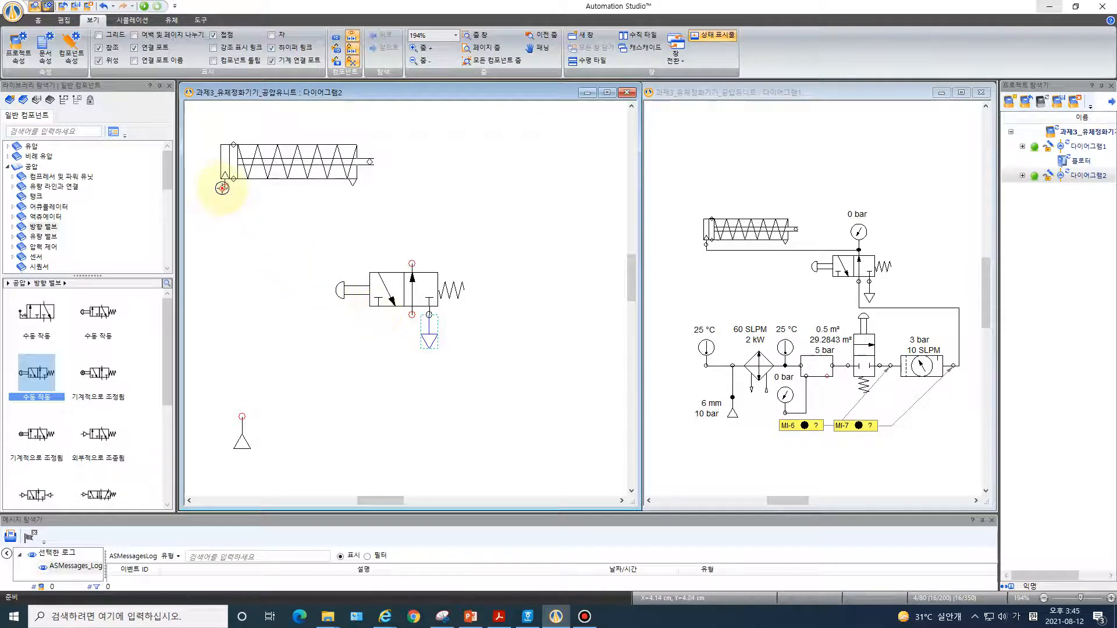
Step: Connect the cylinder's port to the valve's outlet and lower the line's horizontal segment toward the valve
mouse_move(222, 188)
left_mouse_down()
mouse_move(223, 220)
mouse_move(390, 211)
mouse_move(412, 262)
mouse_move(412, 242)
left_mouse_up()
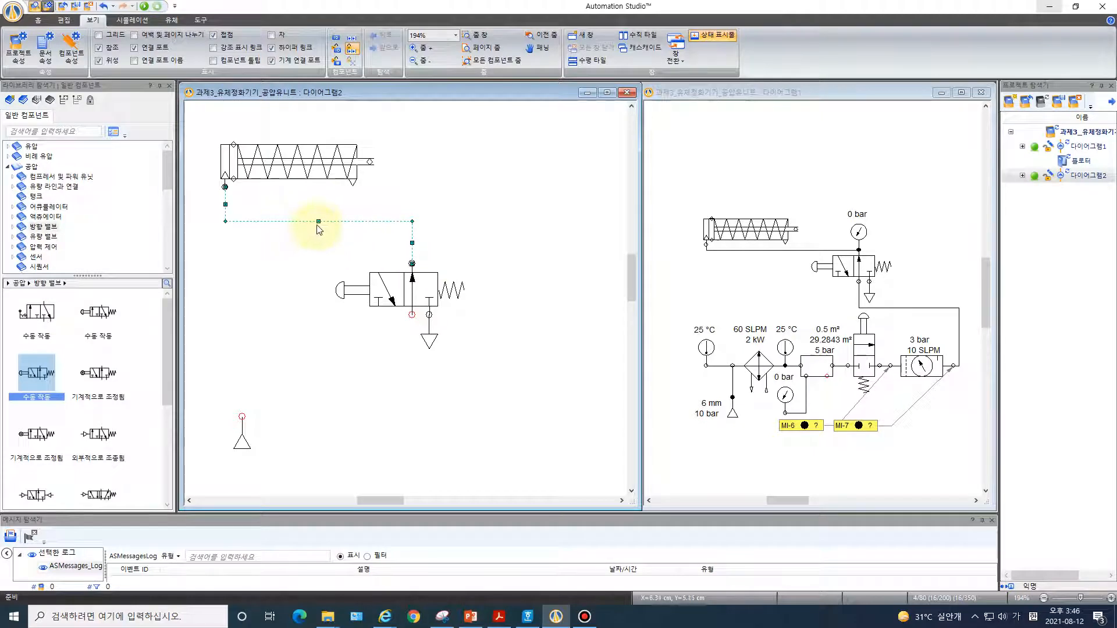
left_click_drag(317, 221, 318, 246)
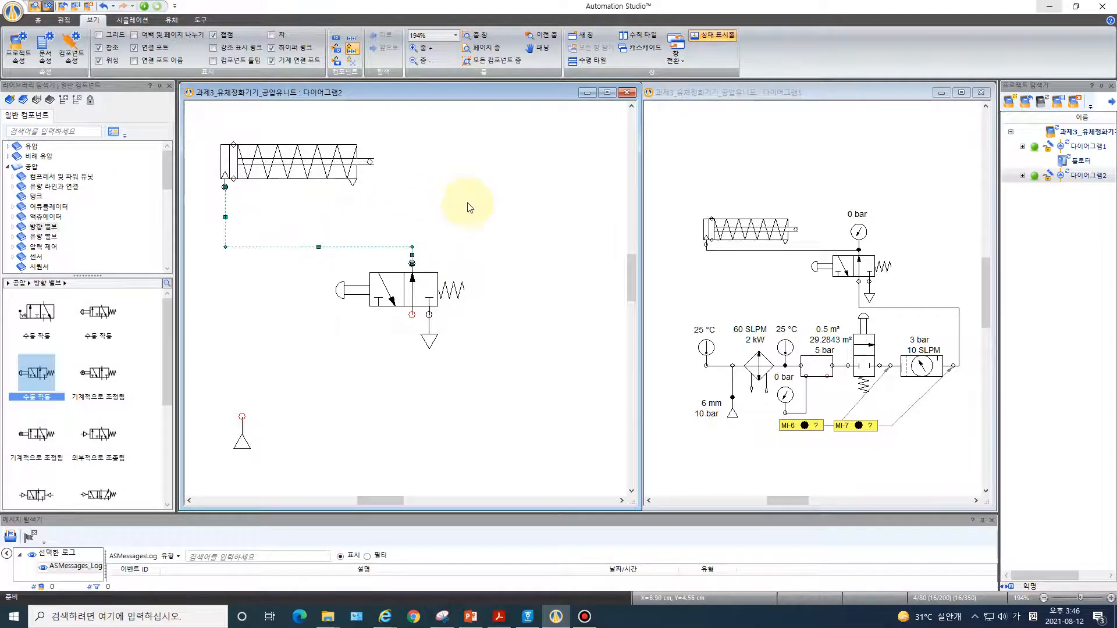
left_click(235, 212)
Step: Attach a pressure gauge (압력계) to the corner of the cylinder line directly above the valve
scroll(74, 240, "down", 2)
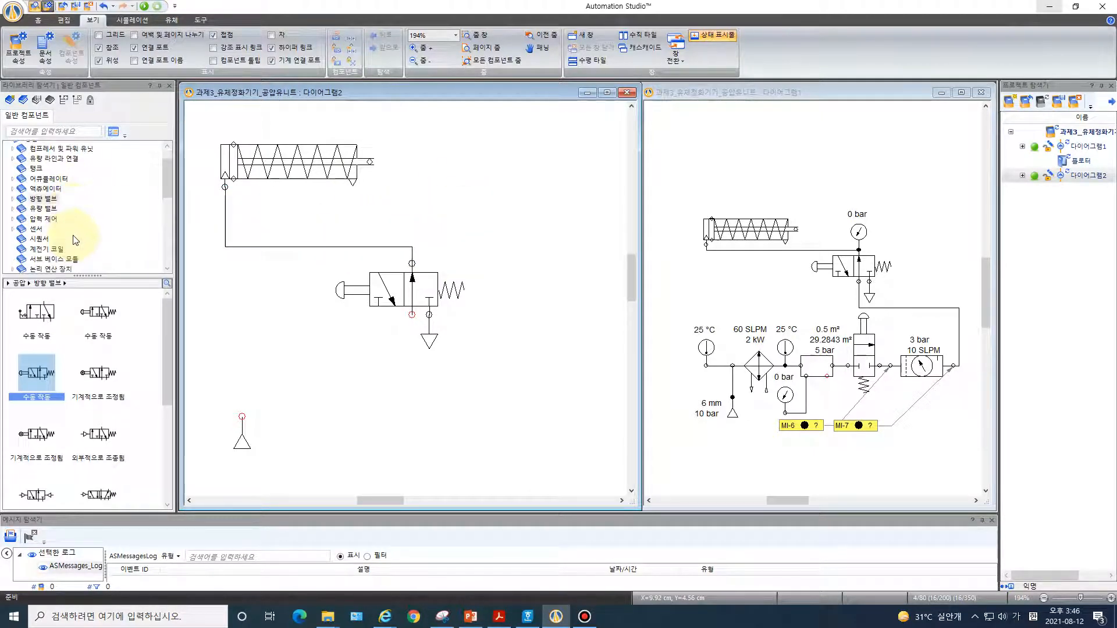
scroll(74, 240, "down", 2)
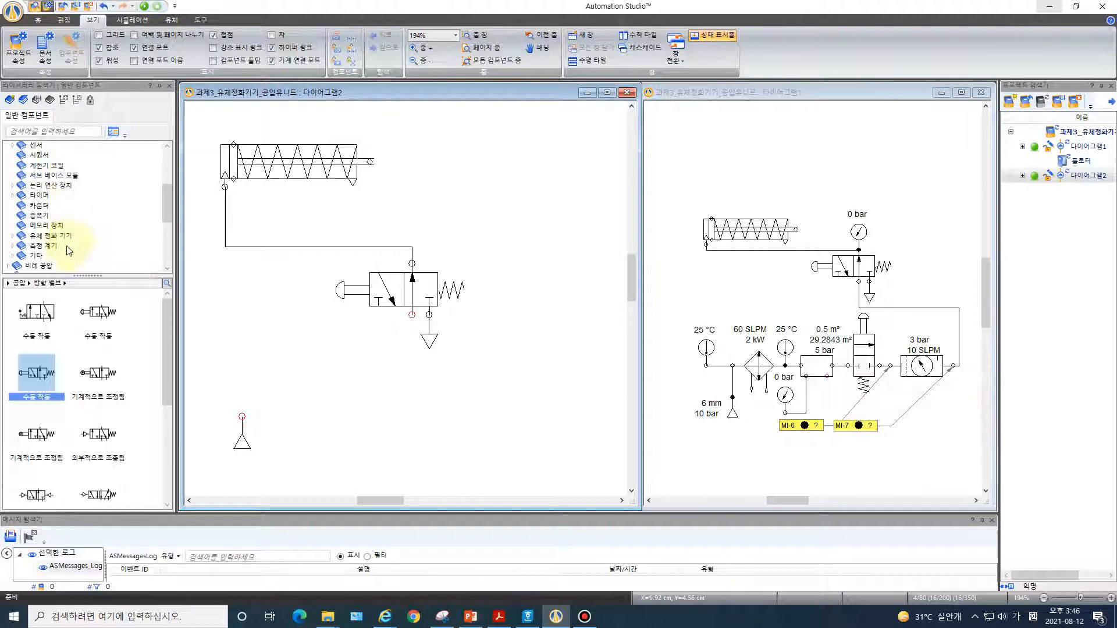
left_click(53, 246)
left_click_drag(99, 372, 414, 211)
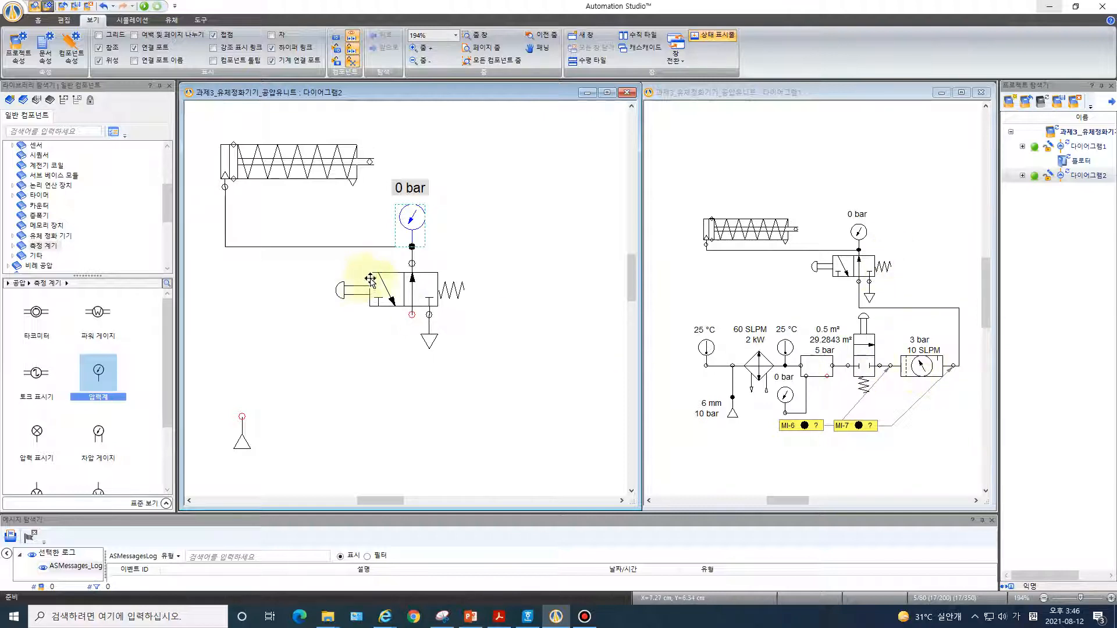
Step: Place an FRL unit (정화 기기) below the valve and connect the valve's supply port to the port on its far side
scroll(483, 253, "down", 2)
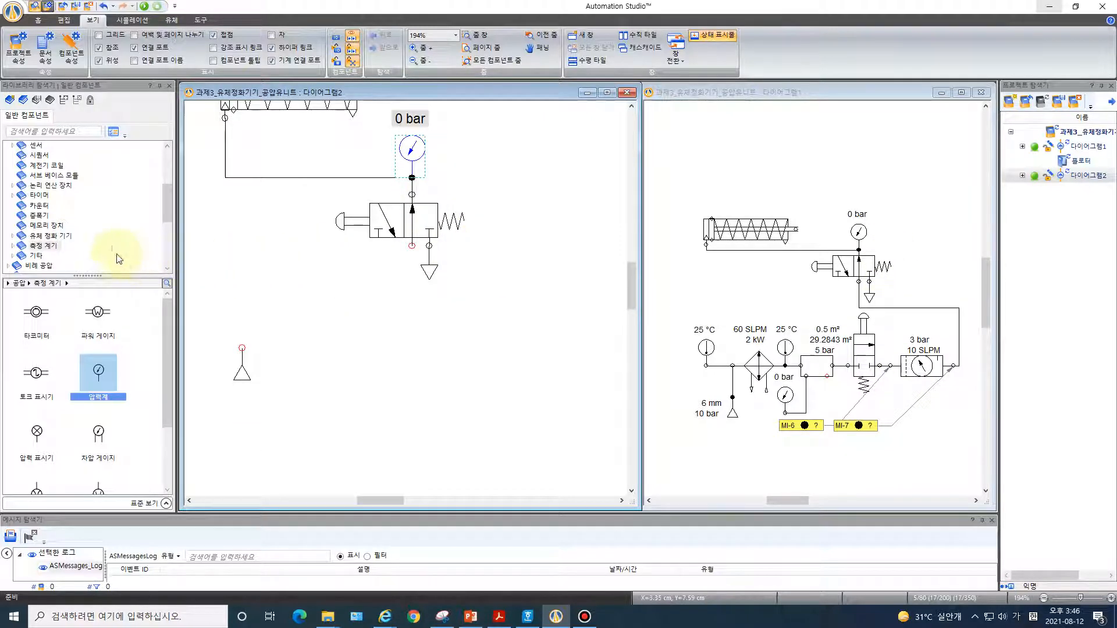
left_click(51, 236)
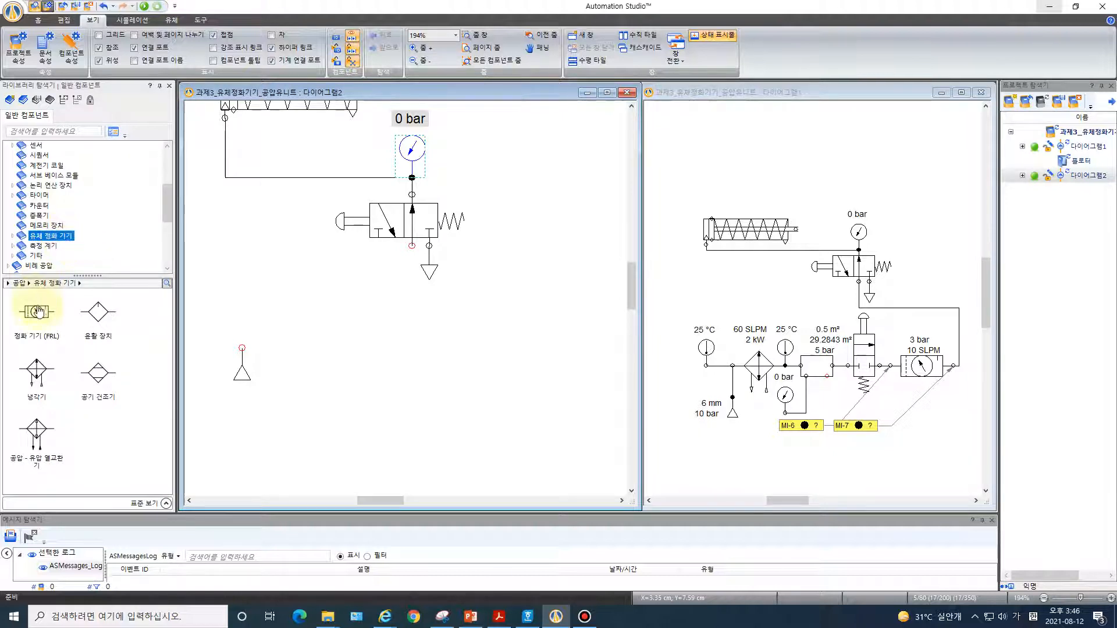
left_click_drag(37, 316, 504, 302)
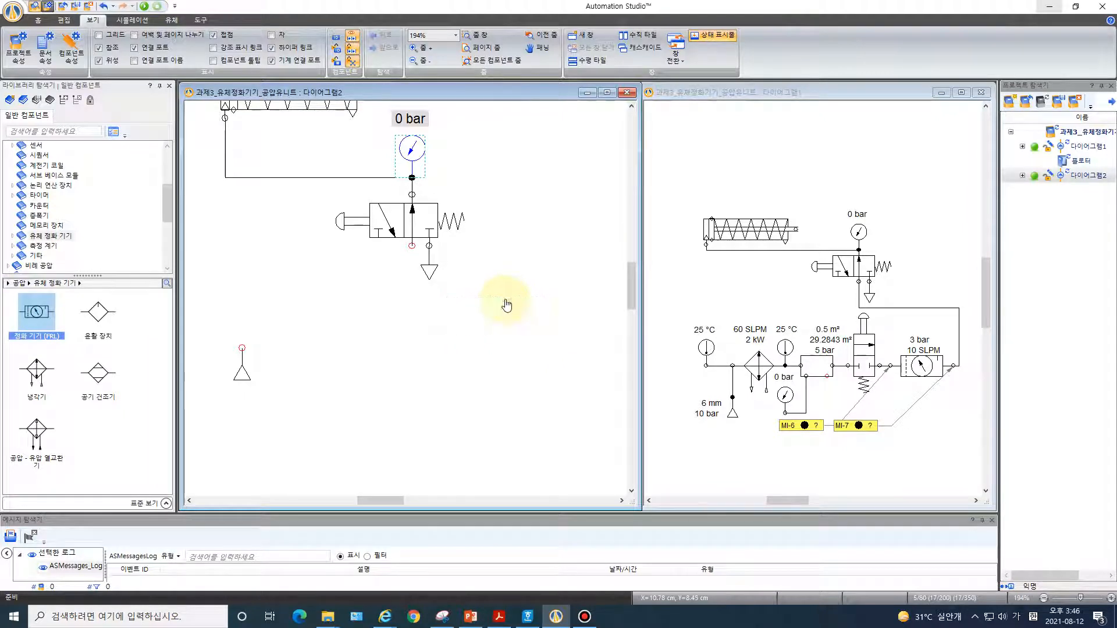
left_click_drag(412, 247, 443, 314)
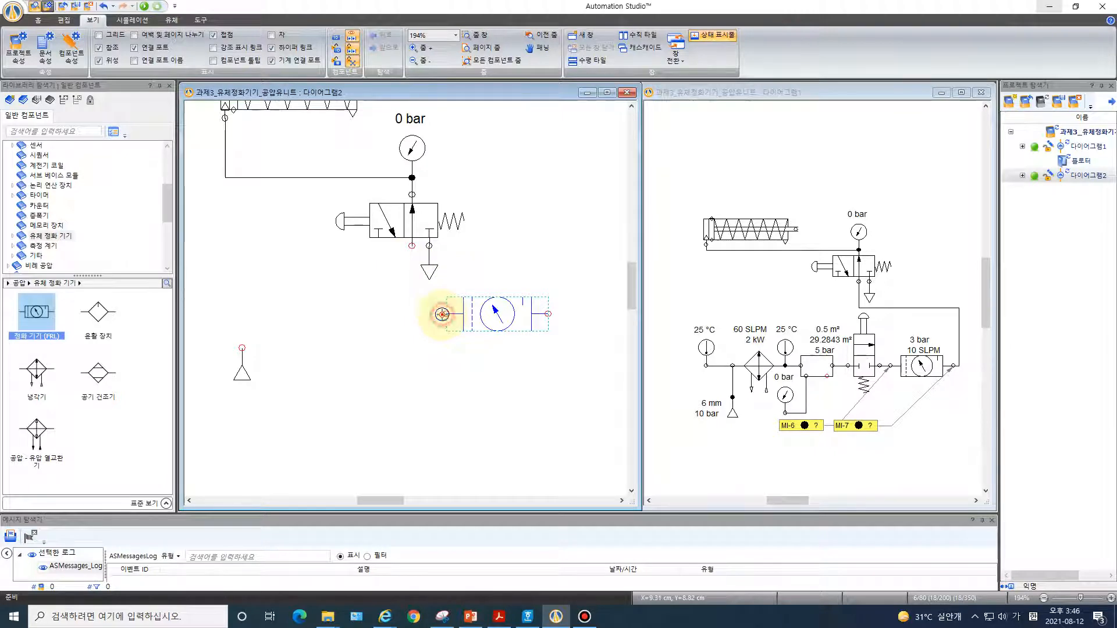
left_click(412, 277)
key("Delete")
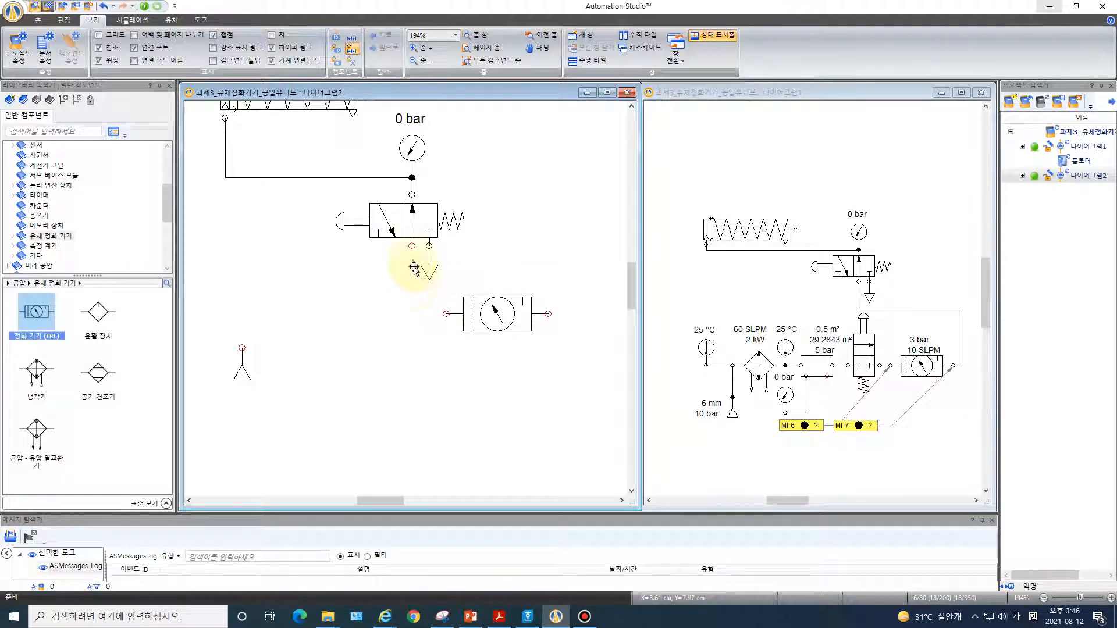
left_click_drag(411, 248, 547, 309)
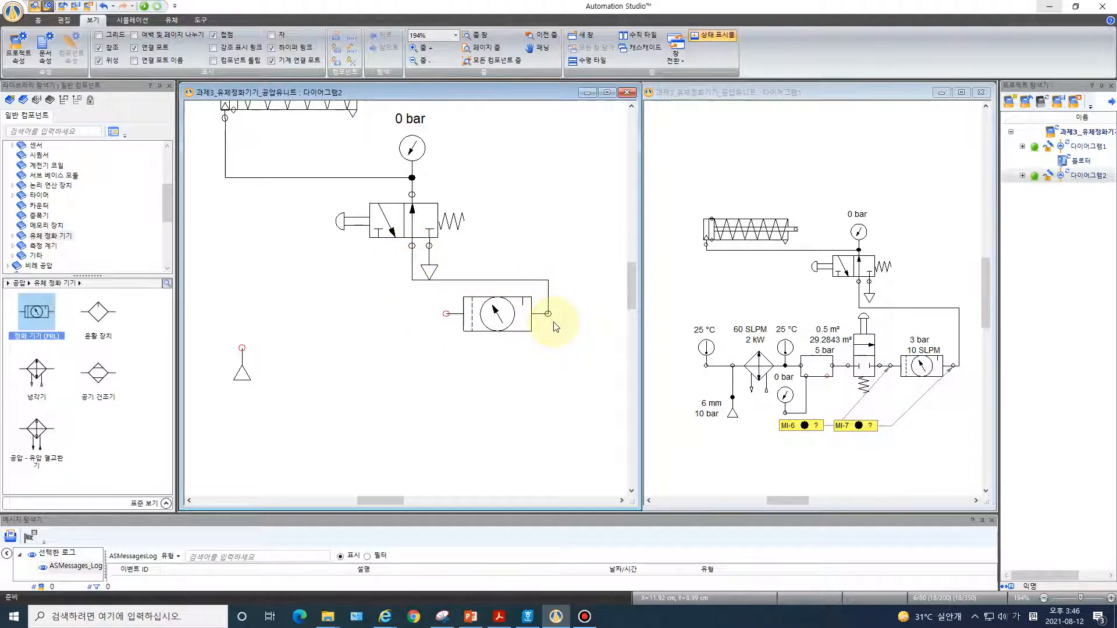
Step: Shift the pressure source lower and place a user-defined tank (사용자 정의 탱크) between it and the FRL unit
left_click_drag(239, 378, 230, 421)
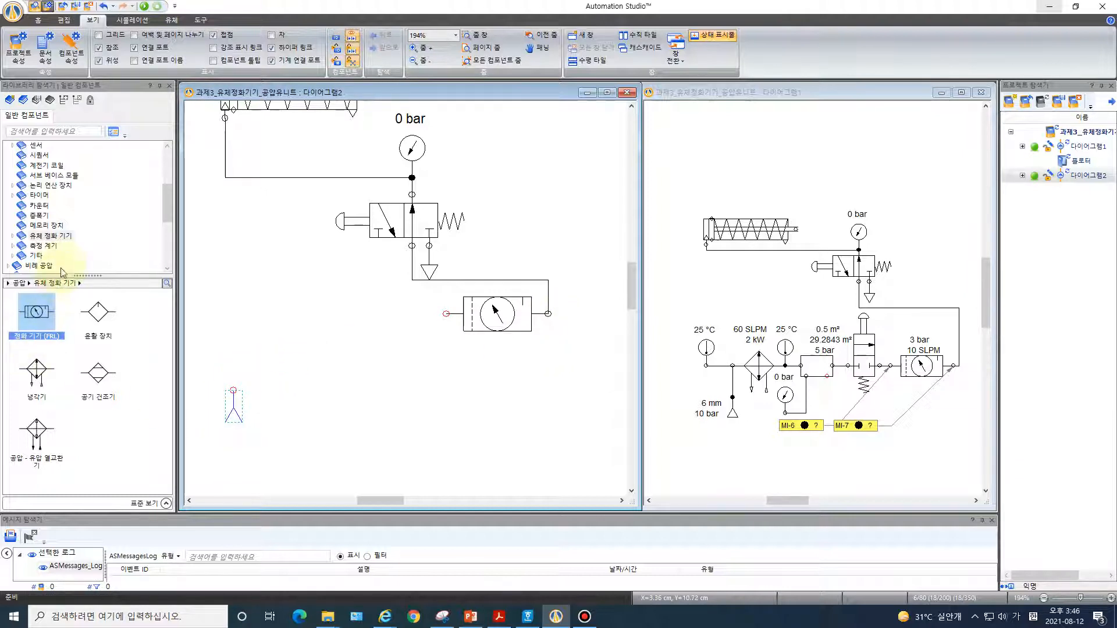
scroll(48, 220, "up", 4)
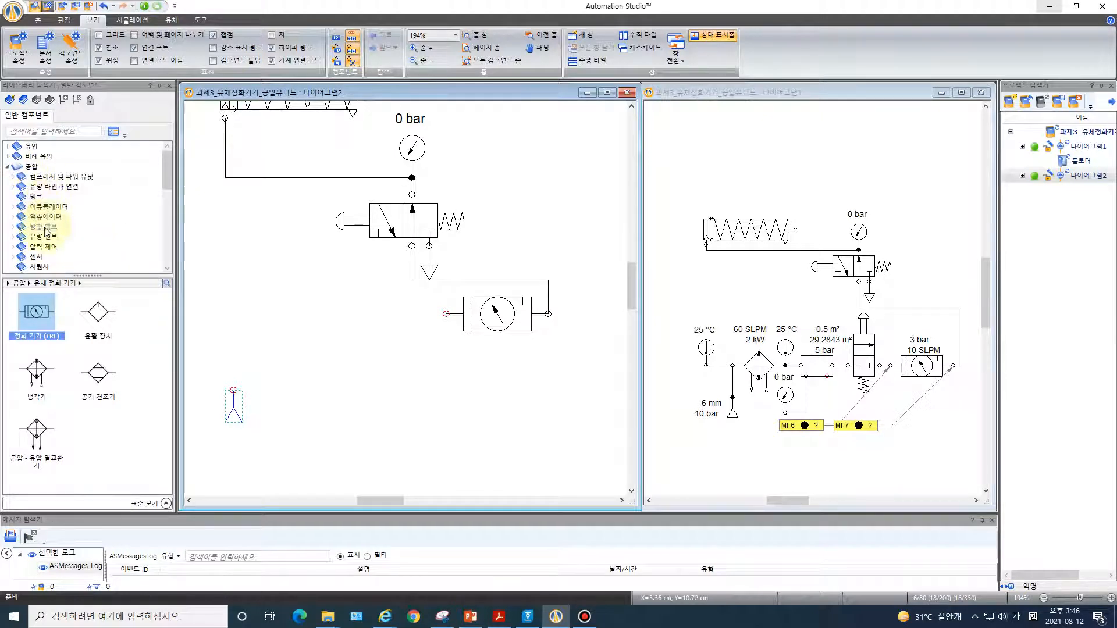
left_click(36, 196)
left_click_drag(36, 316, 279, 306)
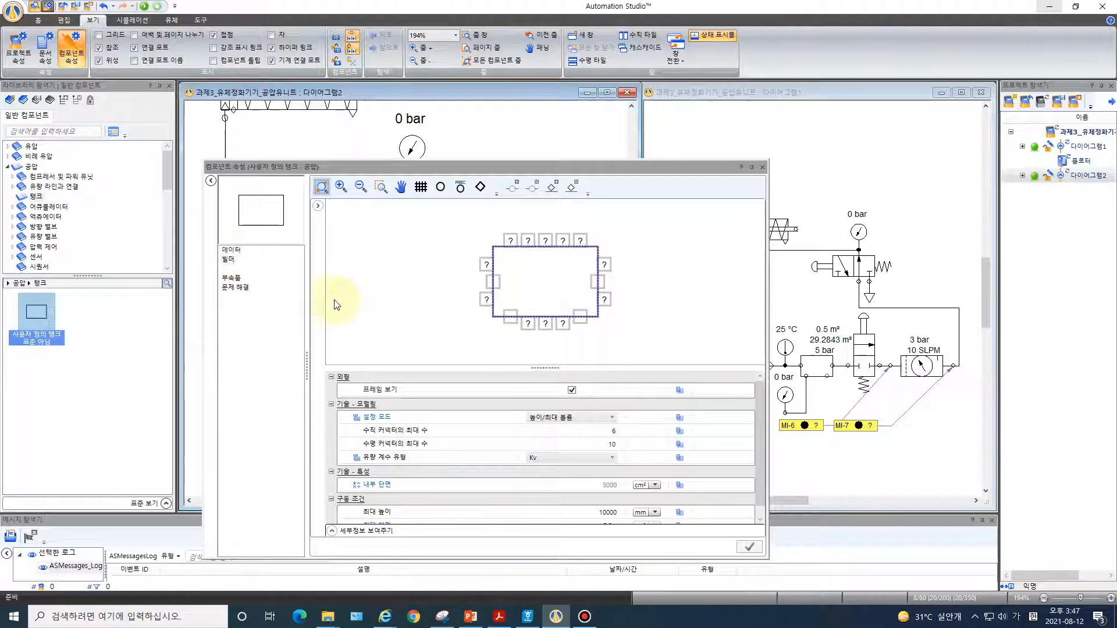
Step: Display the tank's internal section and heat exchange area on the diagram, both in m²
left_click(232, 252)
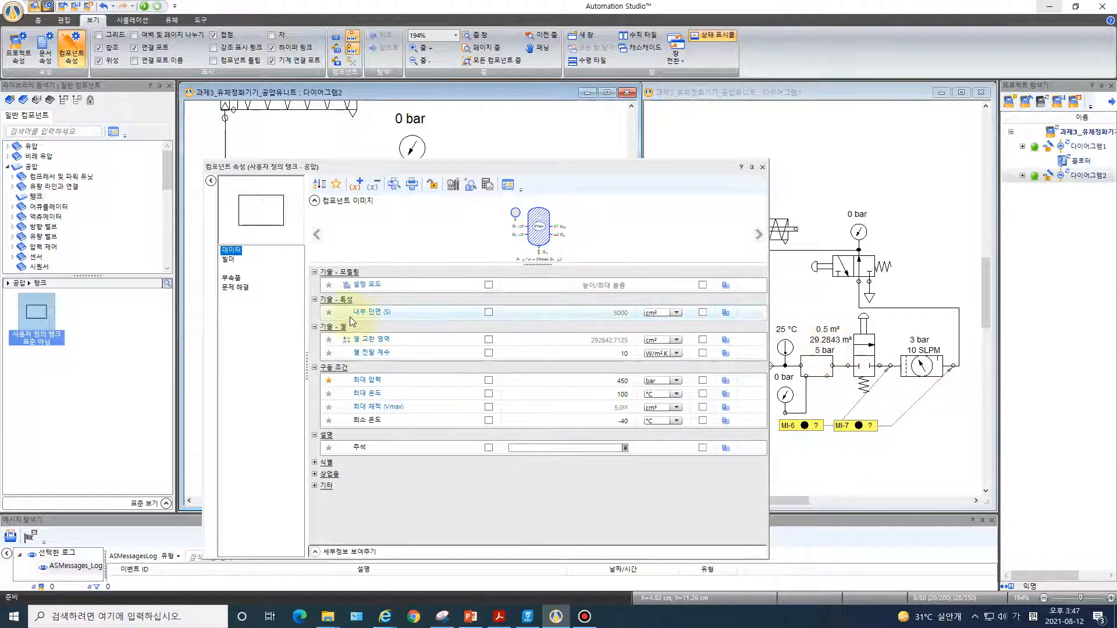
left_click(489, 313)
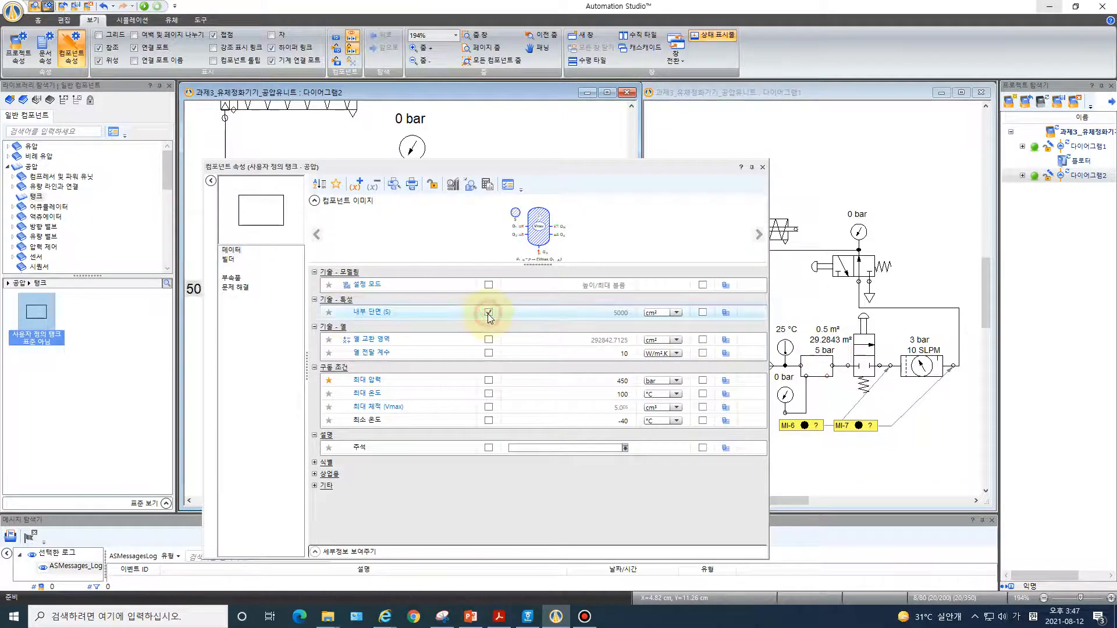
left_click(677, 313)
left_click(663, 324)
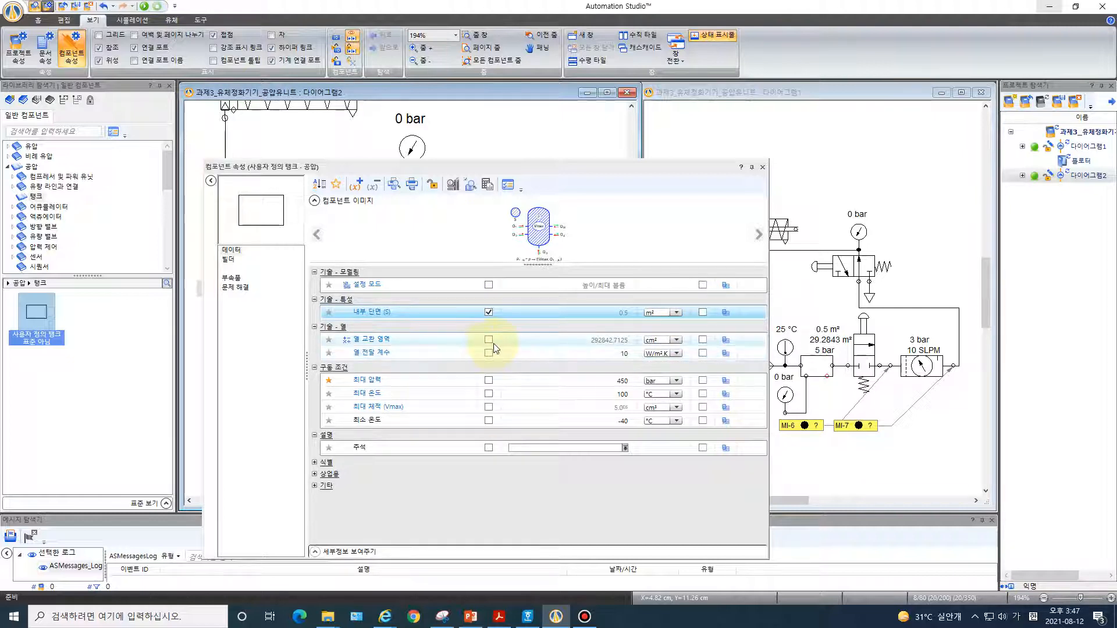
left_click(488, 340)
left_click(677, 341)
left_click(663, 353)
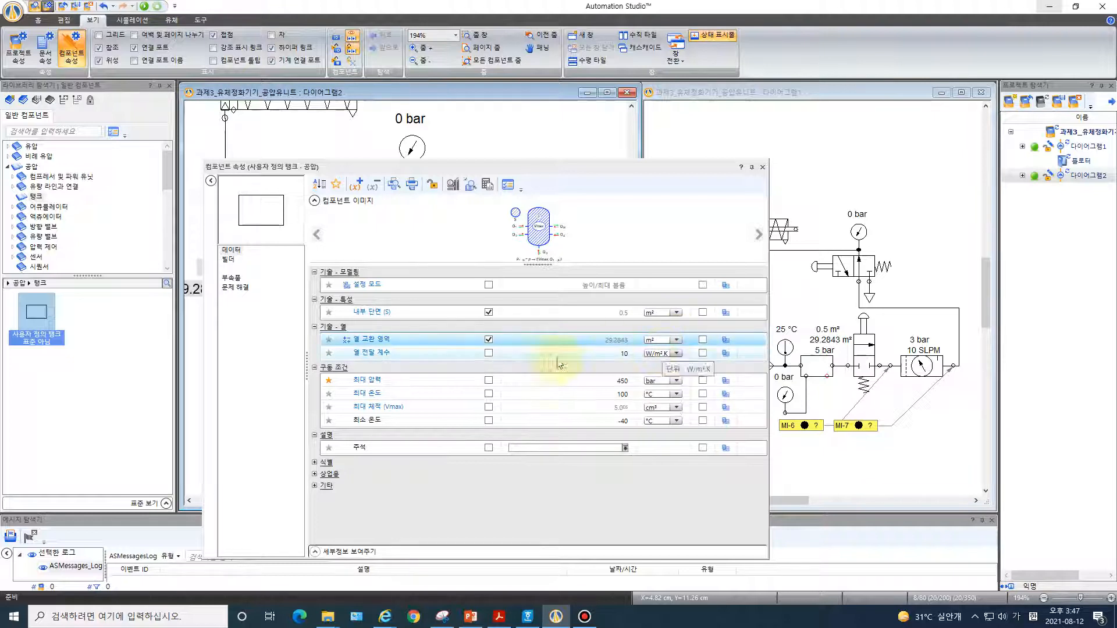
Step: Set the tank's maximum pressure to 5 bar, show it on the diagram, and stack the tank's value labels above its symbol
left_click(489, 380)
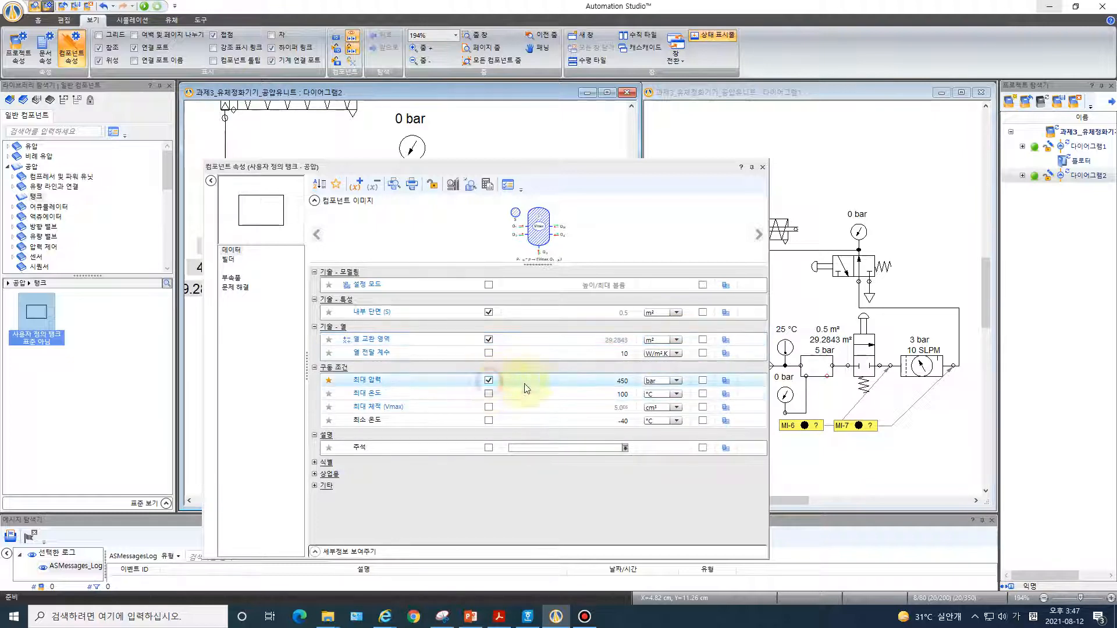
left_click(626, 382)
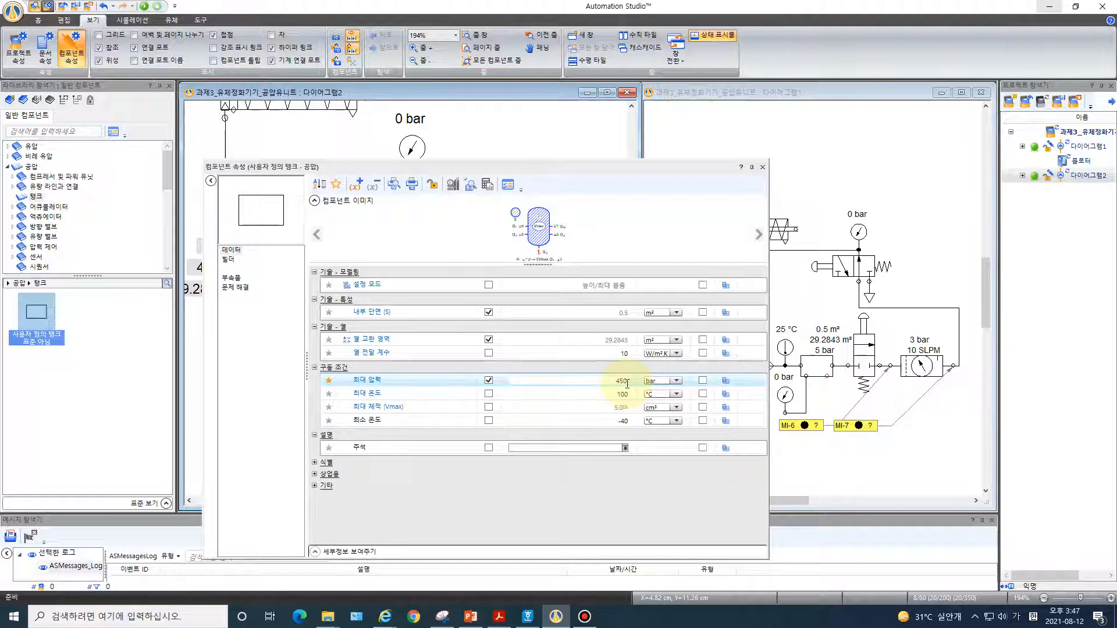
key("Delete")
key("Delete")
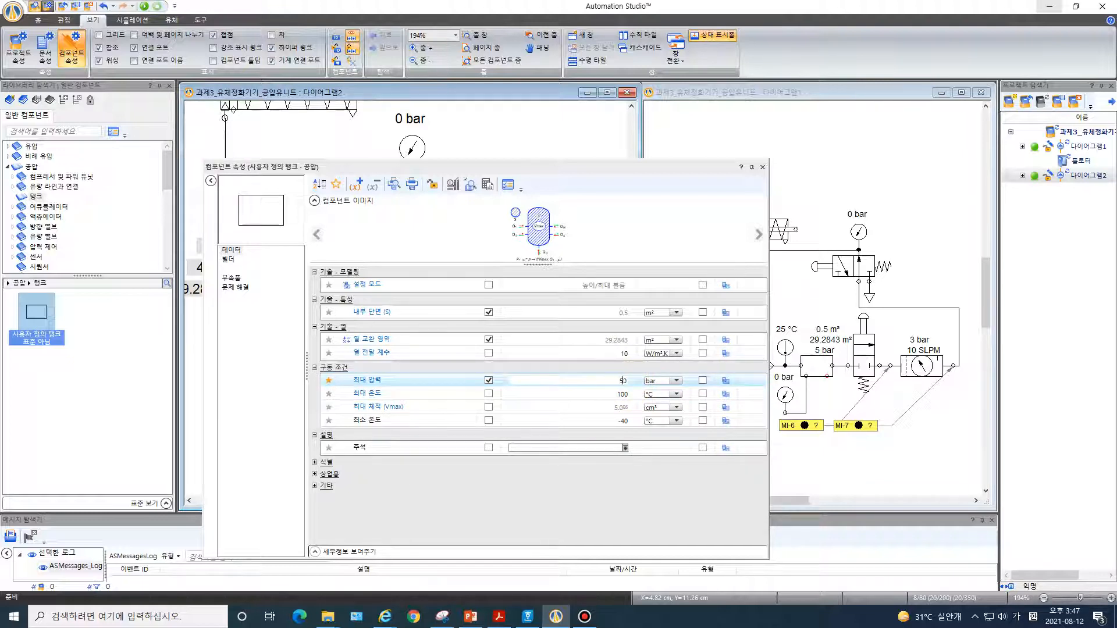
key("Return")
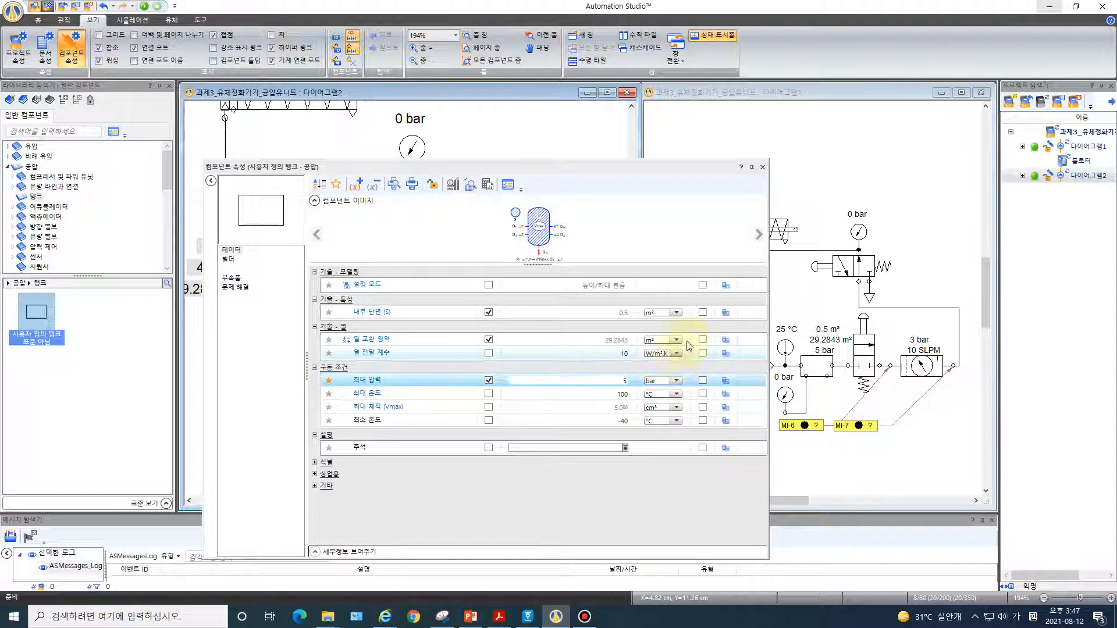
left_click(762, 167)
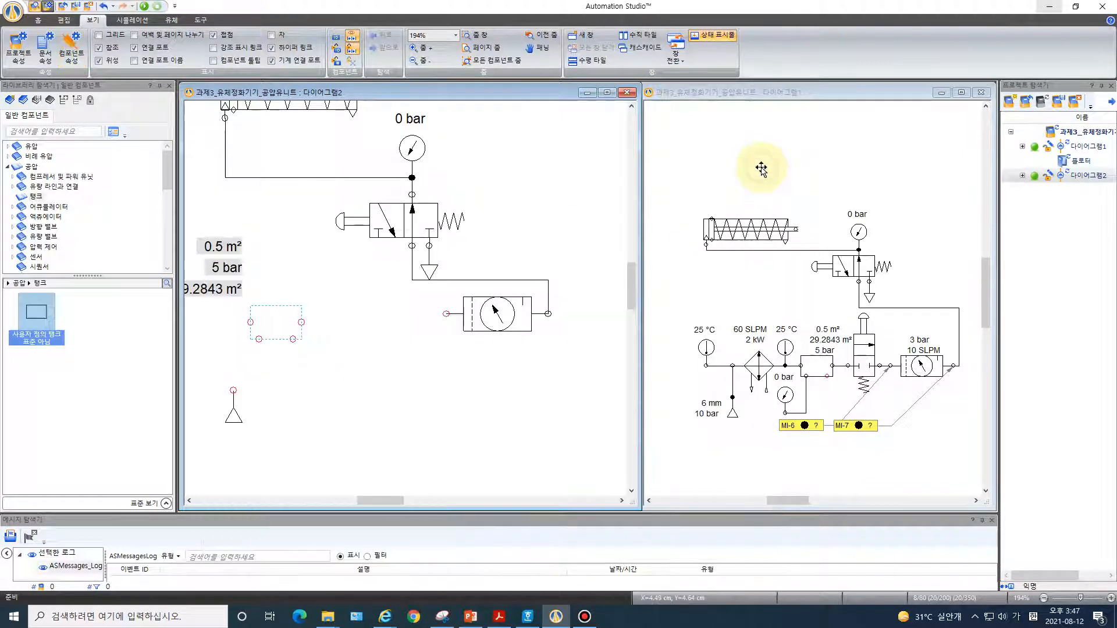
left_click_drag(212, 289, 296, 241)
left_click(235, 249)
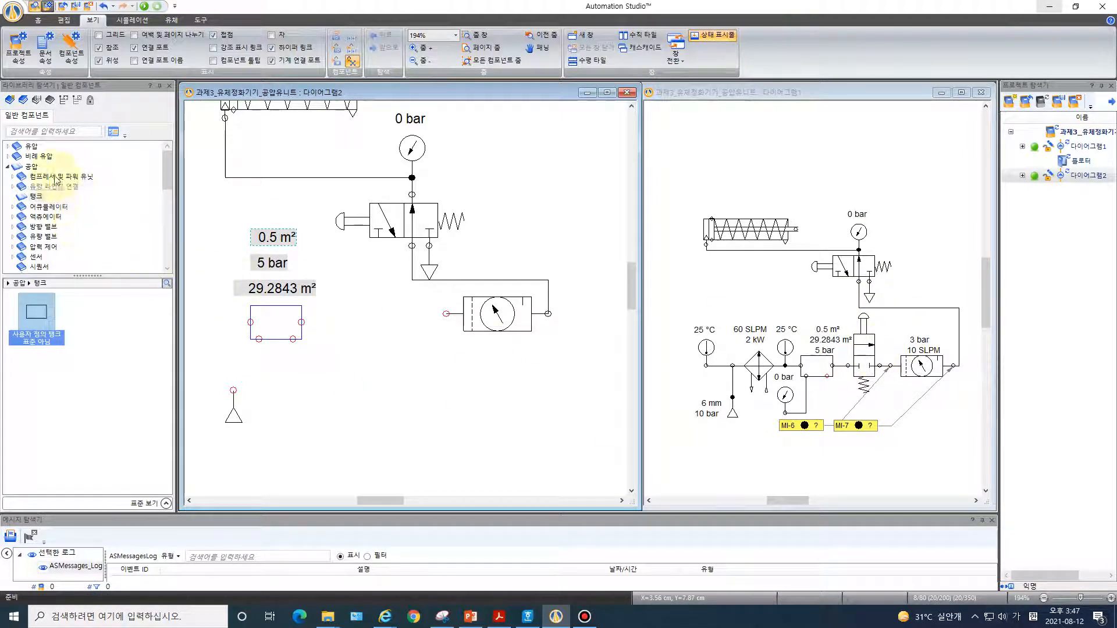
Step: Place a manually operated directional valve (수동 작동) between the tank and the FRL unit, rotated 90° to the right
left_click(51, 230)
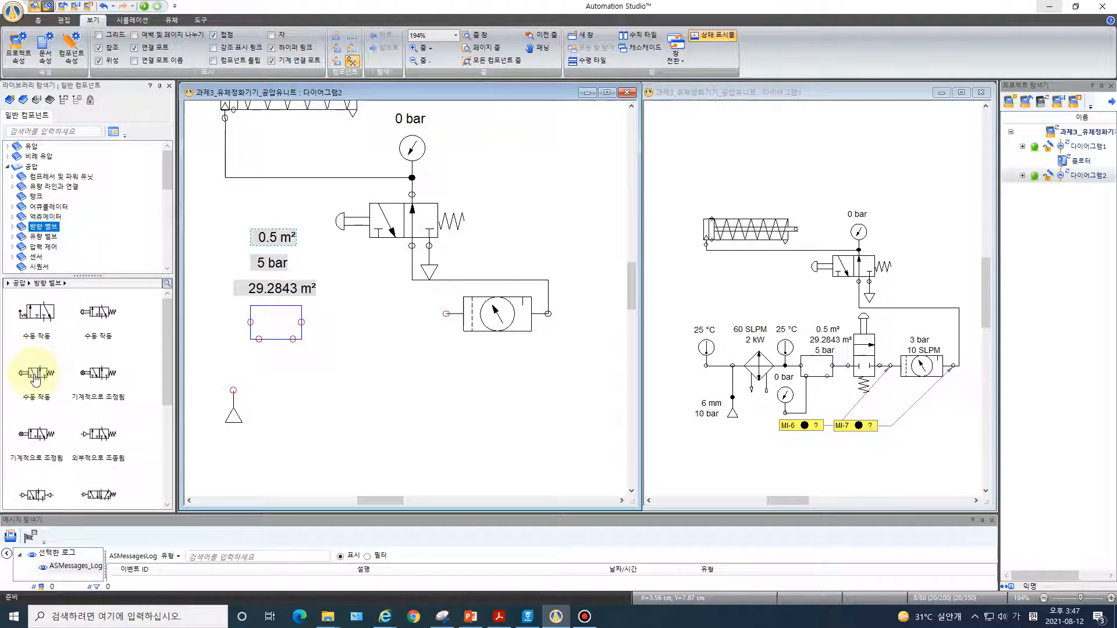
left_click_drag(36, 377, 396, 368)
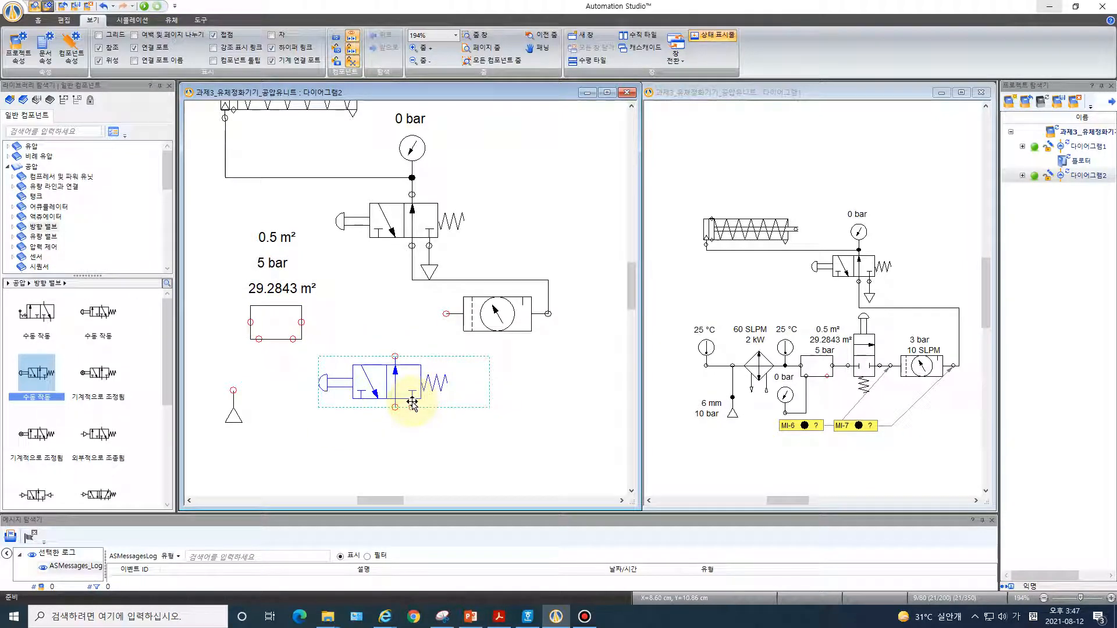
left_click(64, 21)
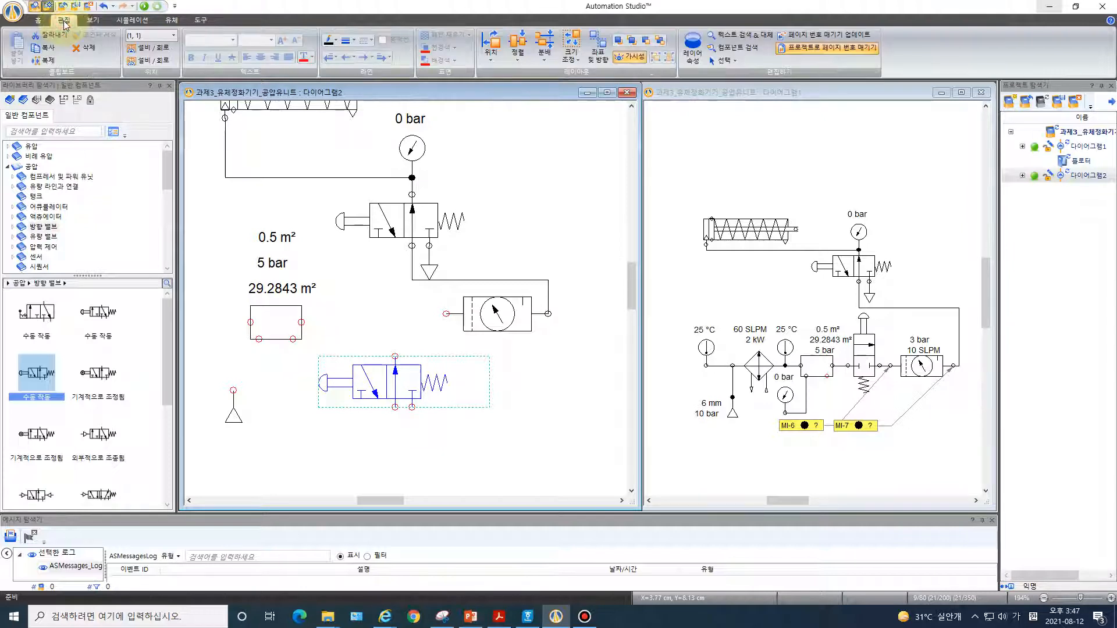
left_click(493, 44)
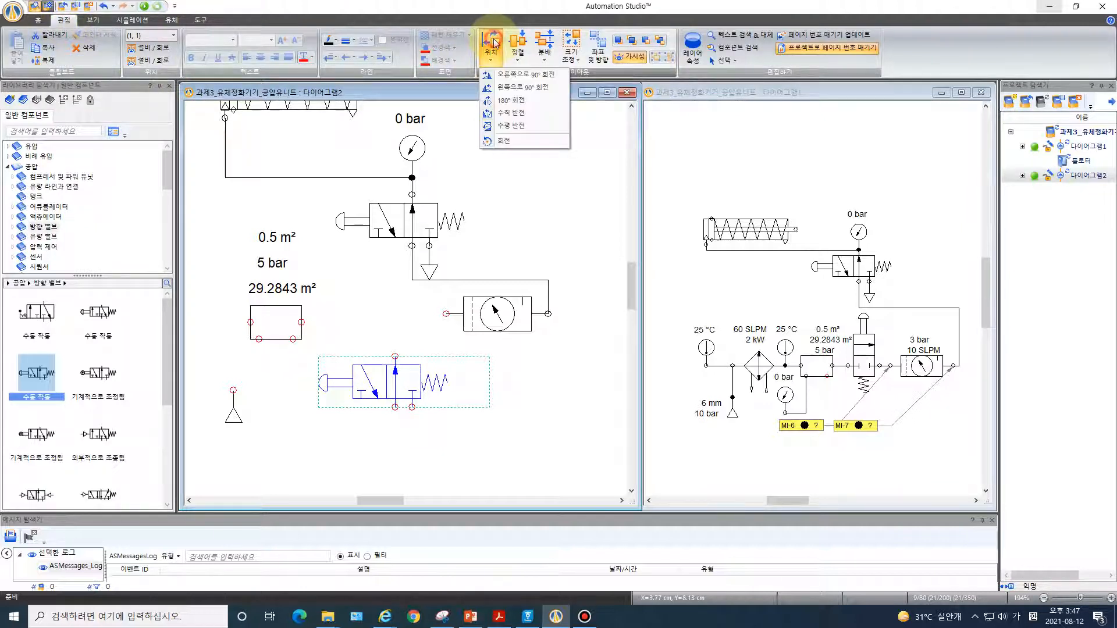
left_click(508, 74)
left_click_drag(403, 383, 376, 347)
left_click(456, 414)
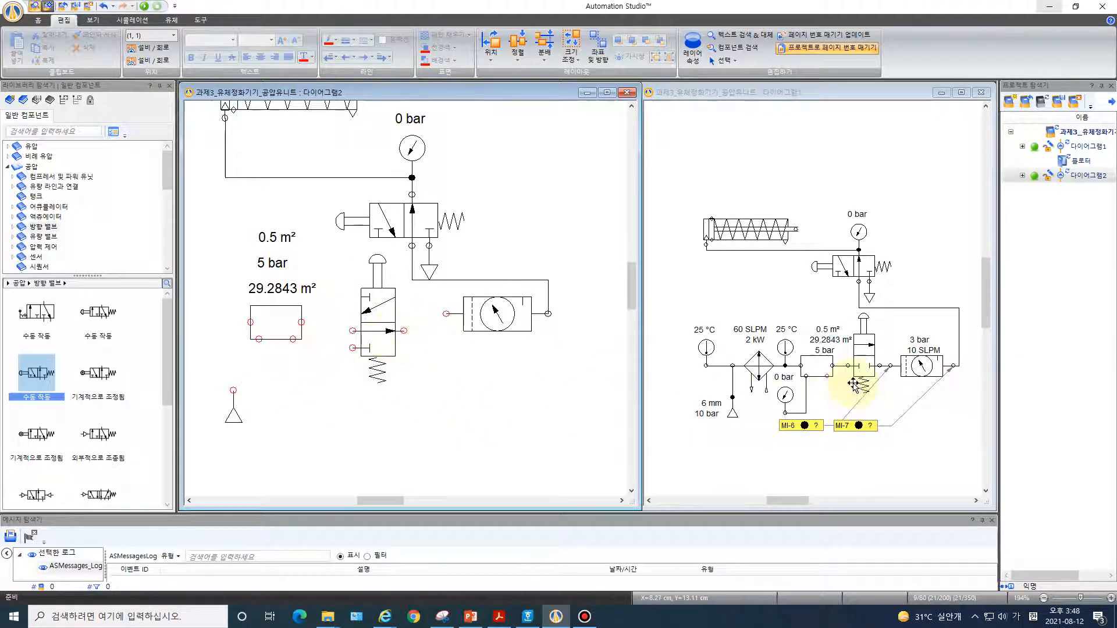
Step: Open the builder (빌더) of the rotated valve and reduce its port count to 2
double_click(379, 317)
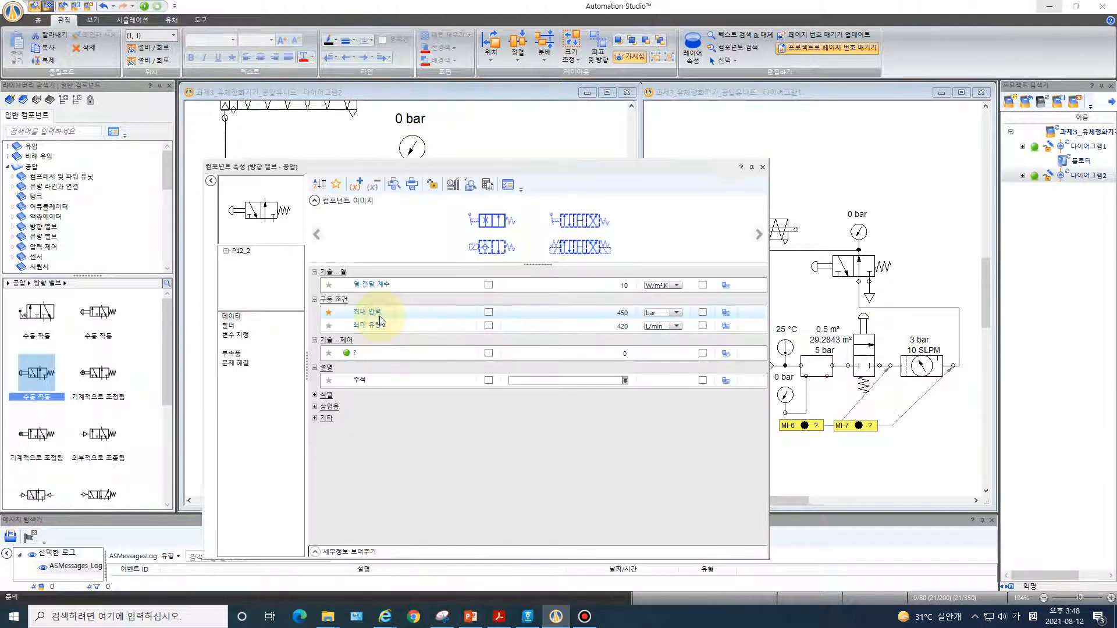
left_click(226, 326)
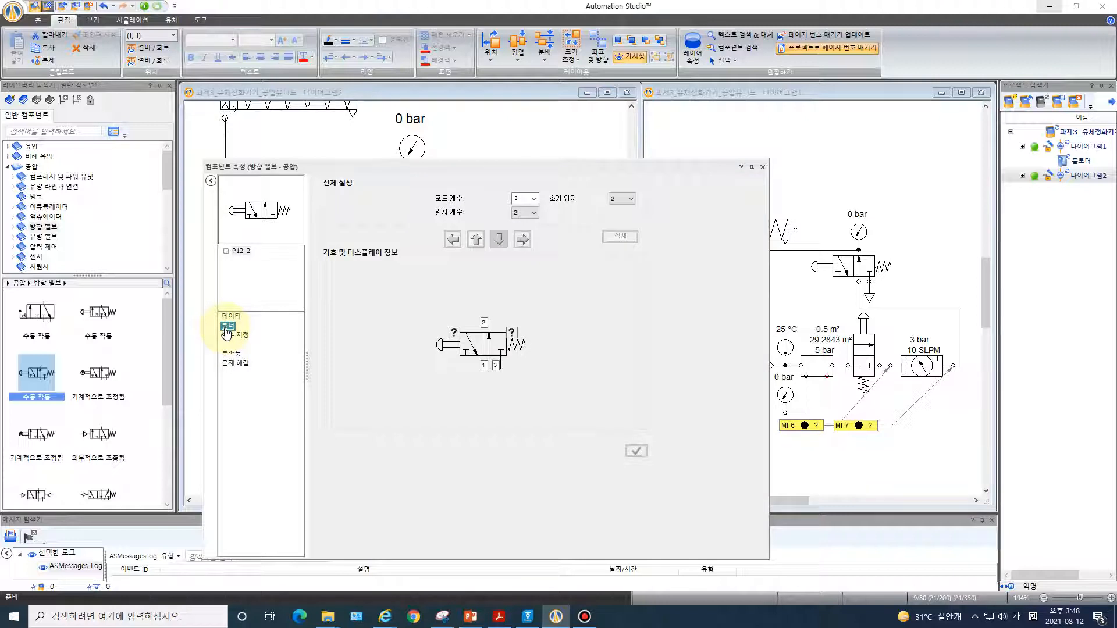
left_click(533, 200)
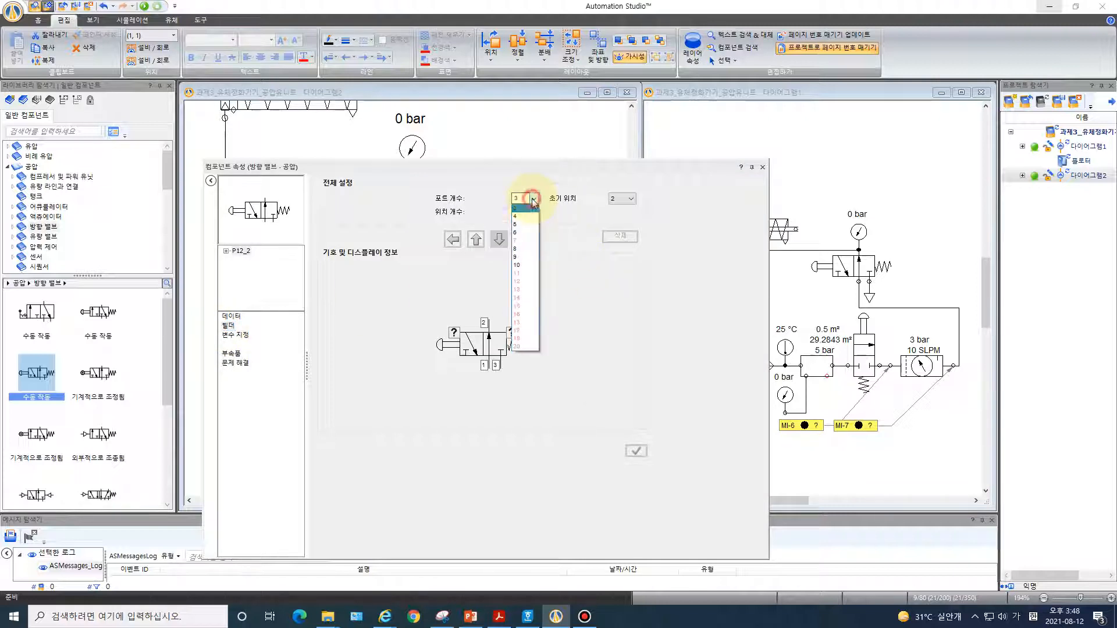
left_click(521, 208)
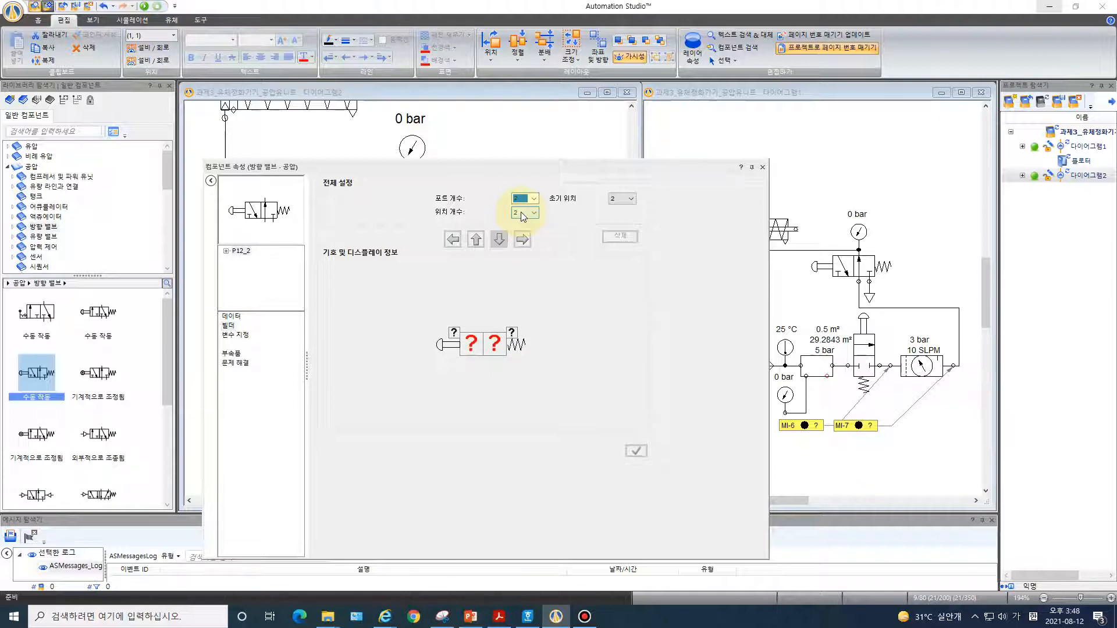
Step: Assign the blocked-port spool to the valve's spring-side position and the one-way upward-arrow spool to its pushbutton-side position
double_click(495, 346)
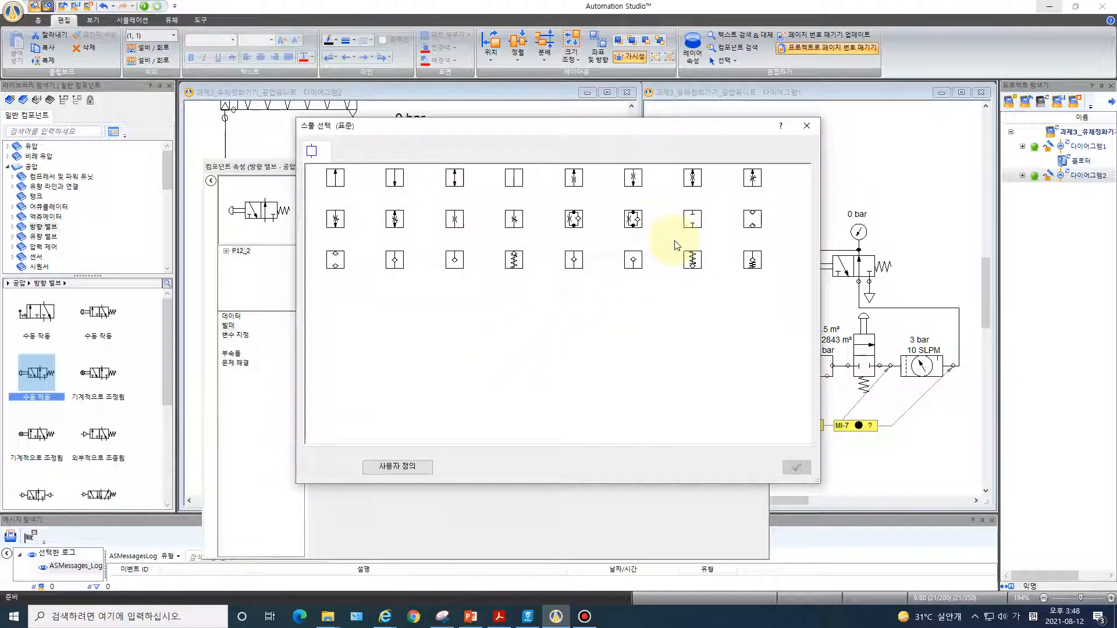
left_click(688, 225)
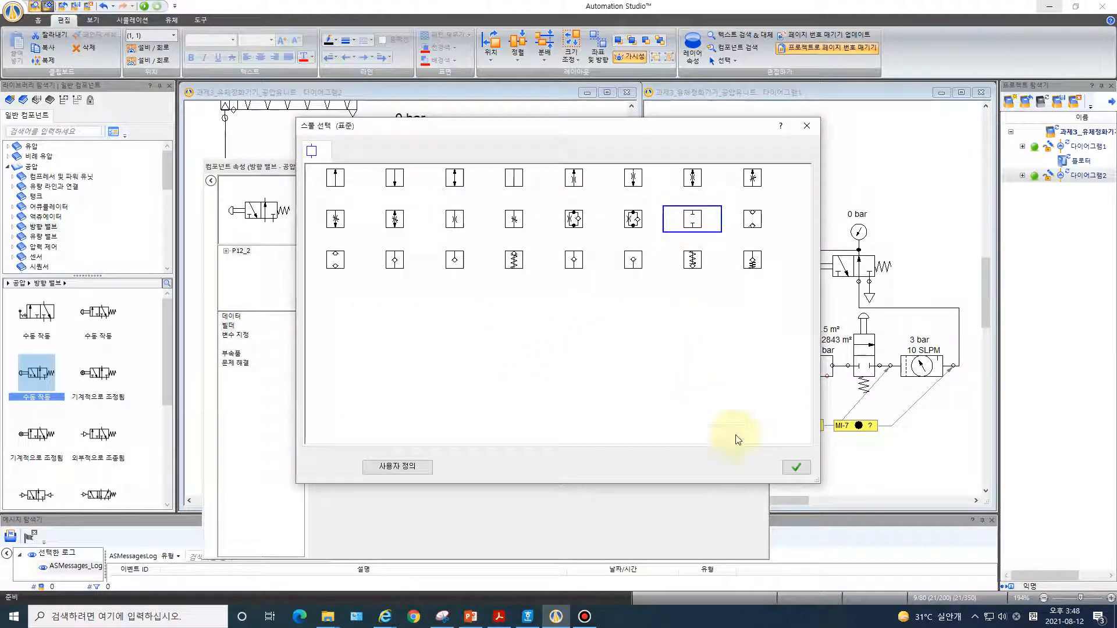
left_click(796, 466)
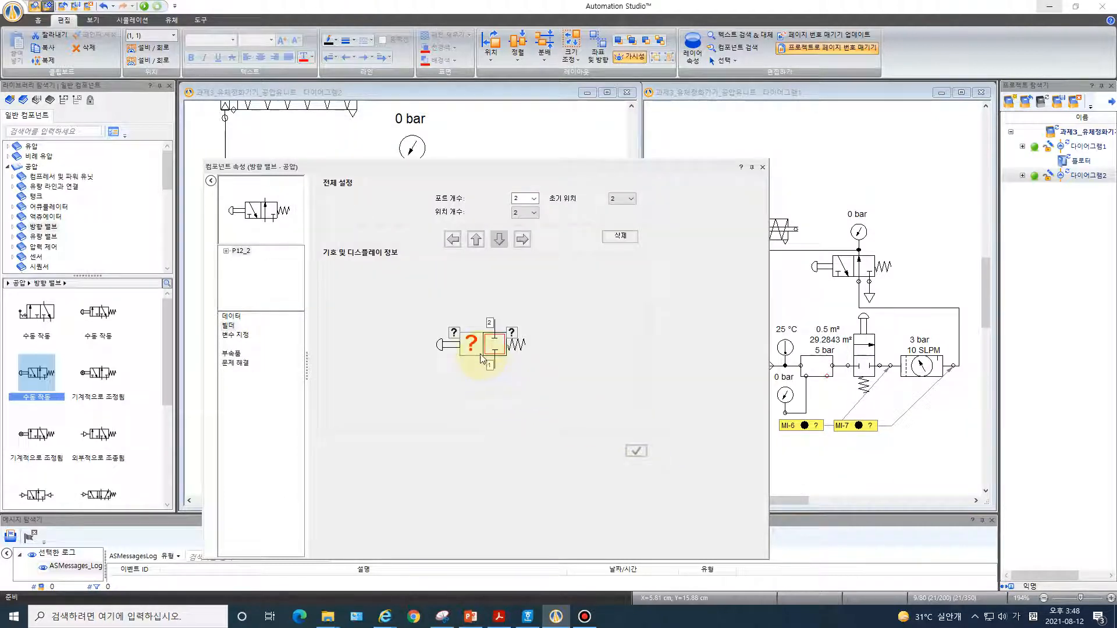
double_click(473, 344)
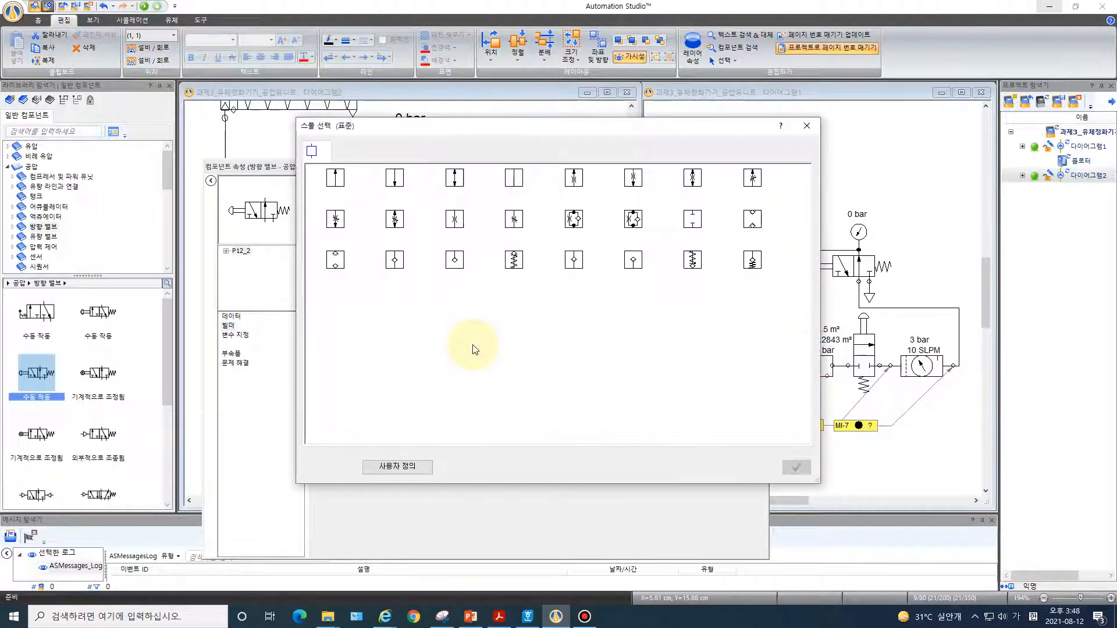
left_click(338, 182)
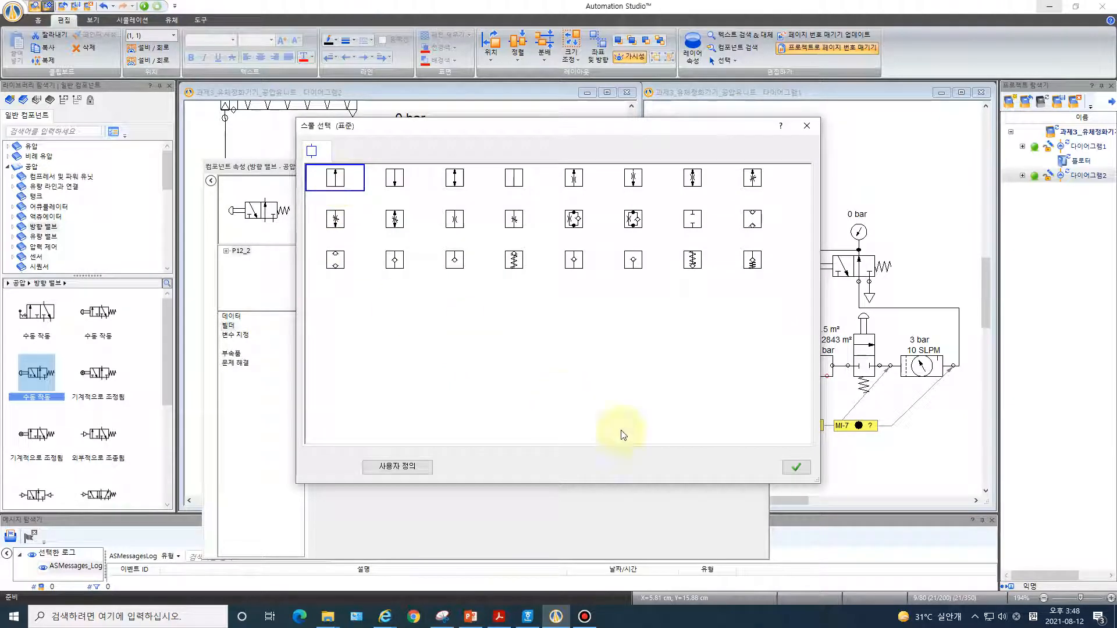
left_click(797, 467)
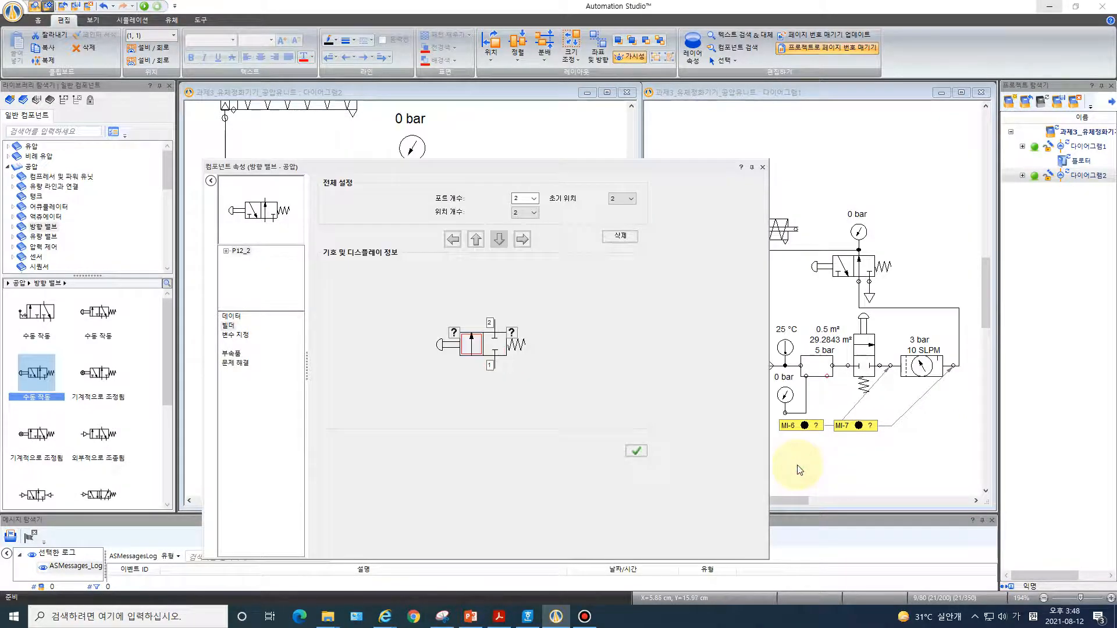
left_click(766, 168)
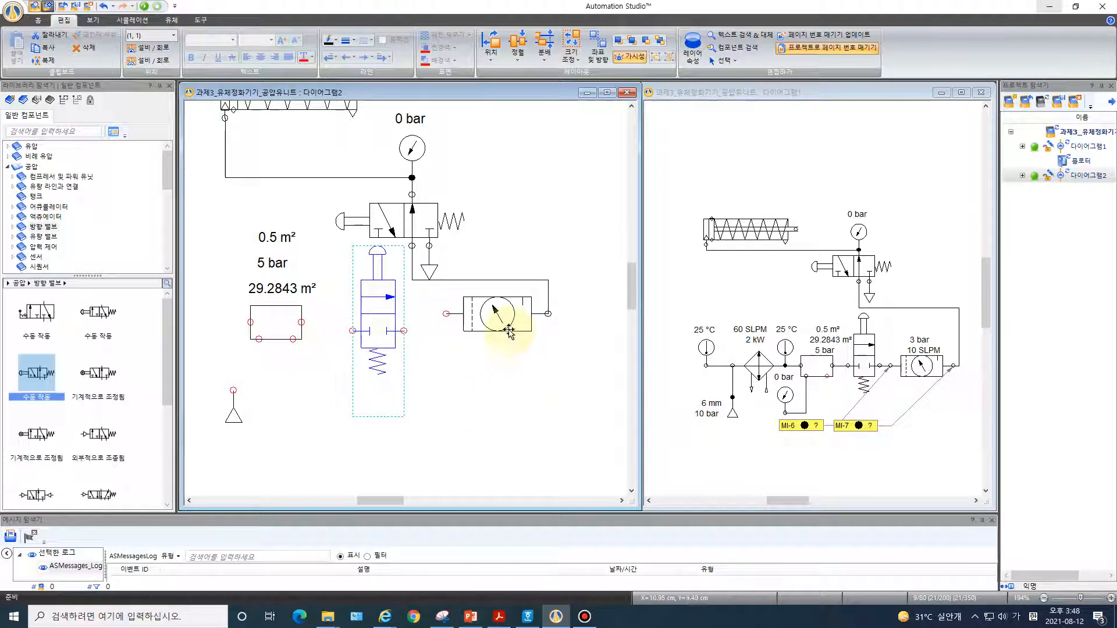
Step: Align the FRL unit and the tank with the two-port valve's ports and connect both to the valve
left_click_drag(503, 321, 504, 338)
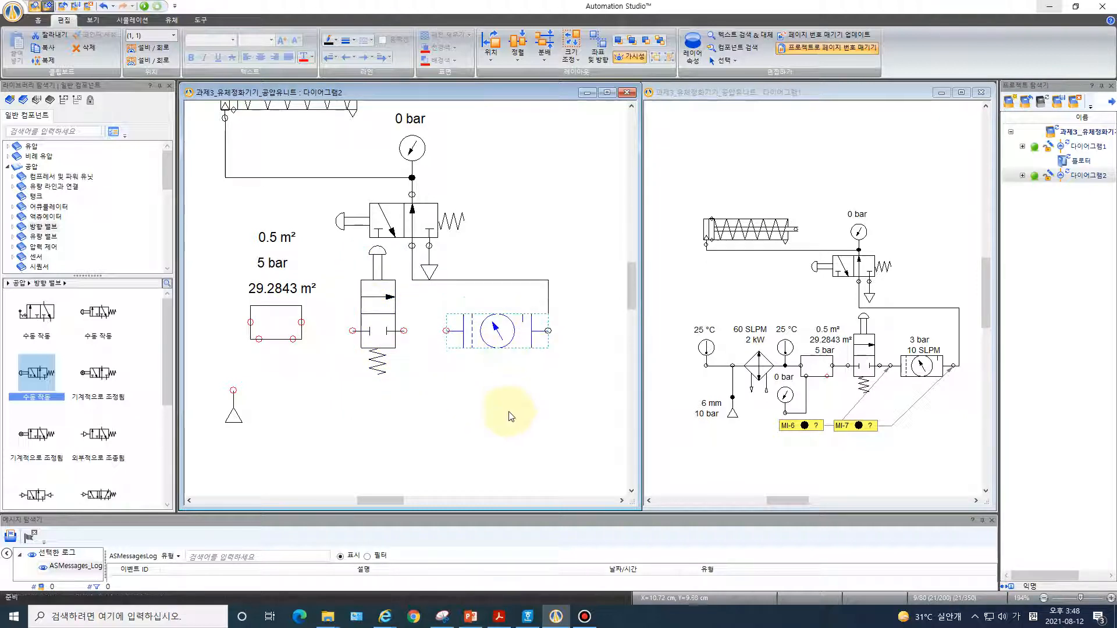
left_click_drag(403, 330, 449, 330)
left_click_drag(281, 334, 282, 344)
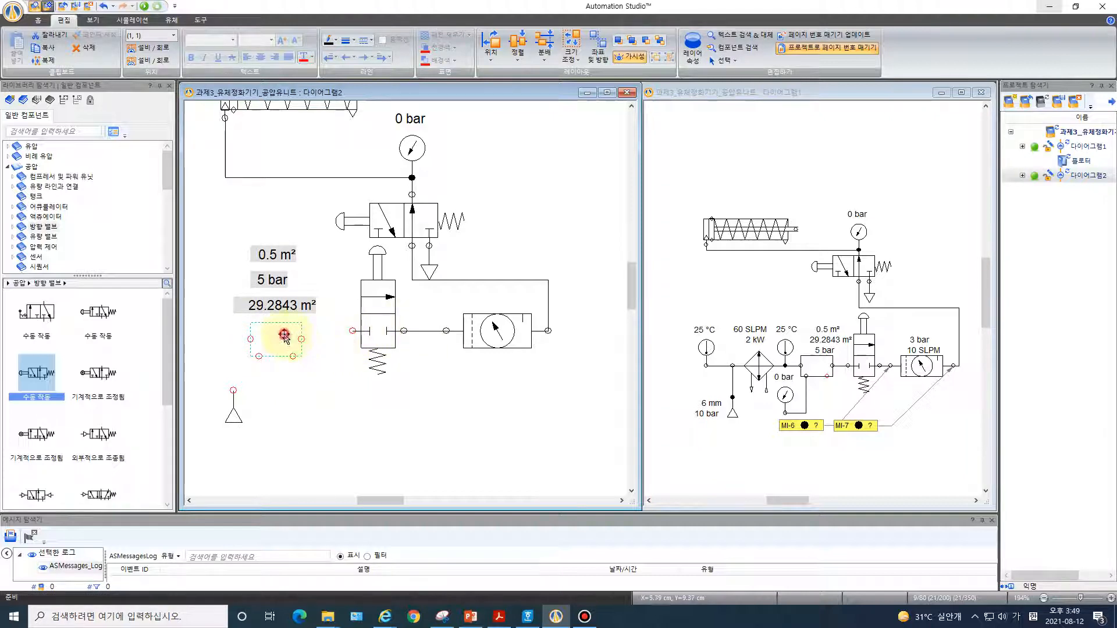
mouse_move(284, 336)
left_mouse_down()
mouse_move(319, 326)
mouse_move(301, 330)
left_mouse_up()
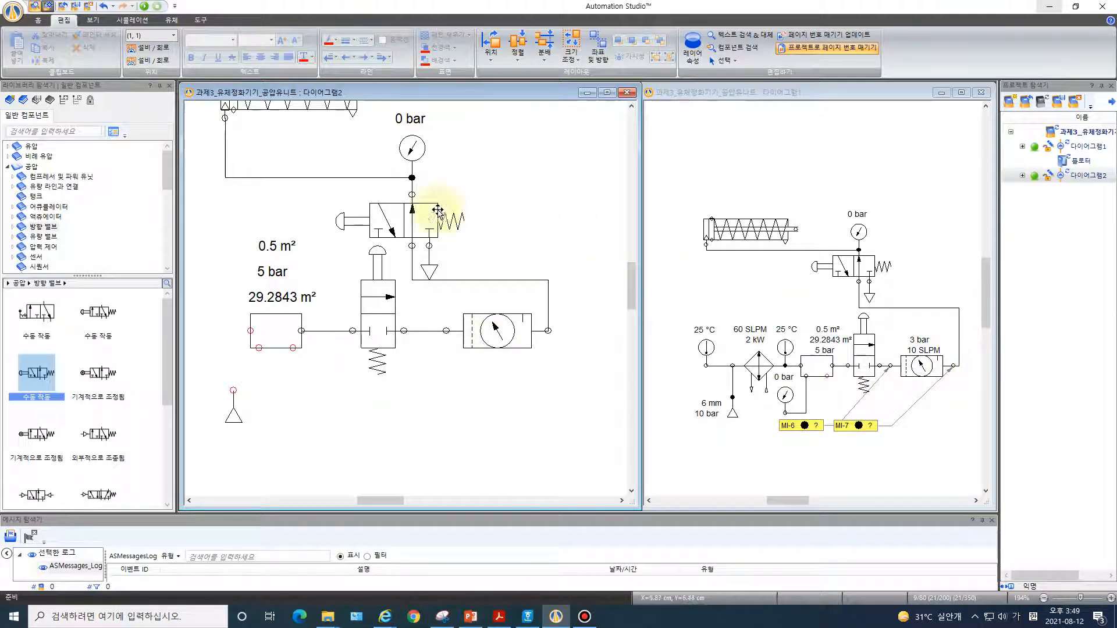
Step: Attach a measuring instrument to the FRL unit's valve-side port, measuring pressure (압력) in bar with recording (기록) enabled
left_click(136, 21)
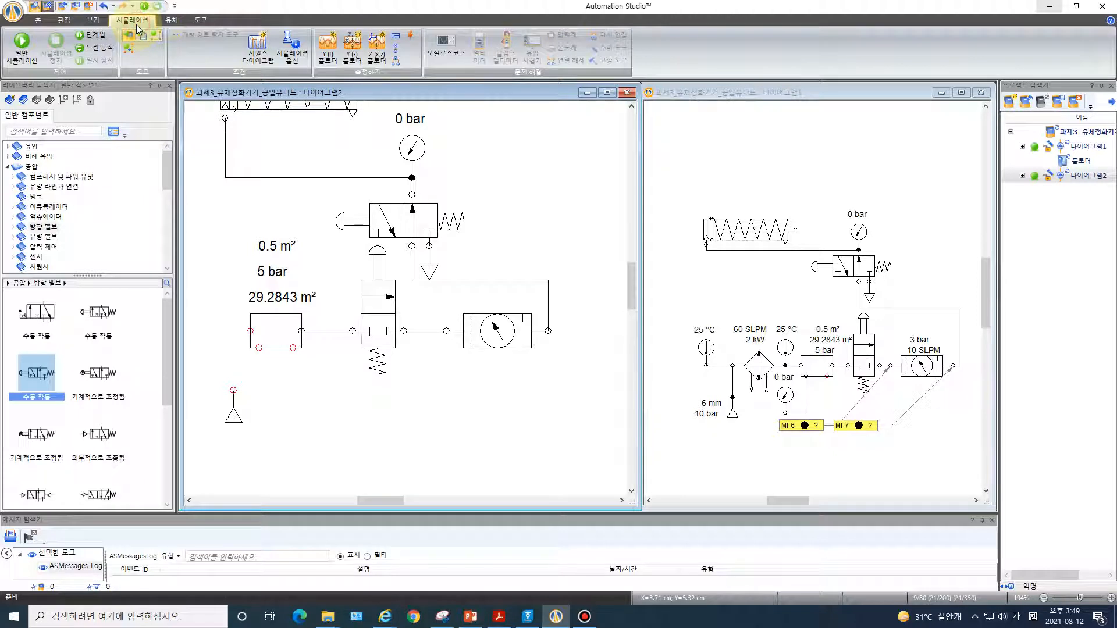
left_click(398, 53)
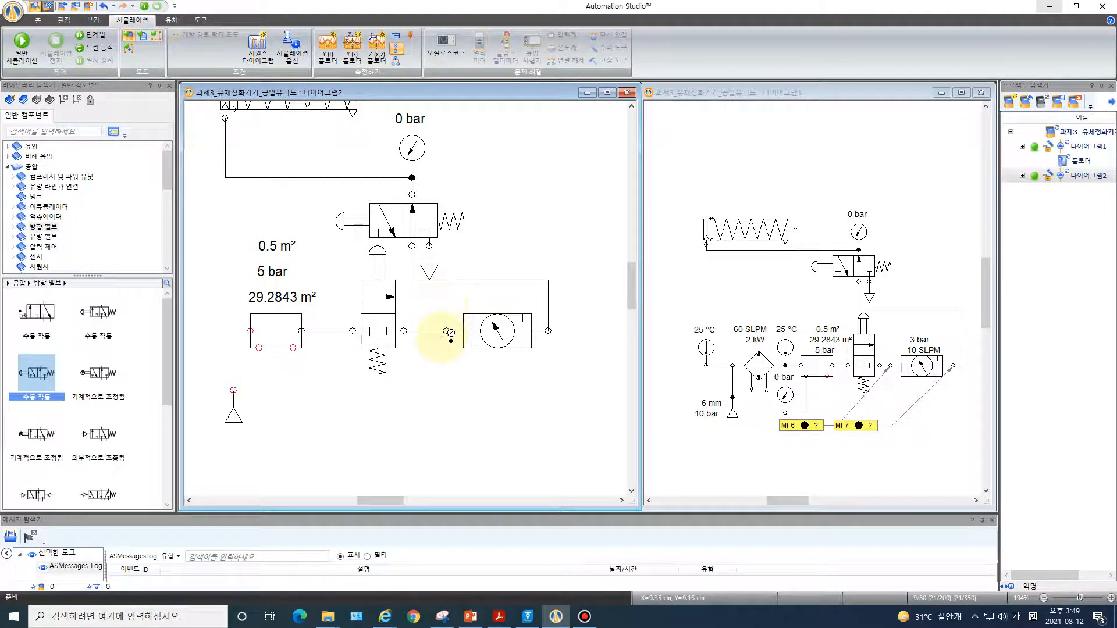
left_click(446, 332)
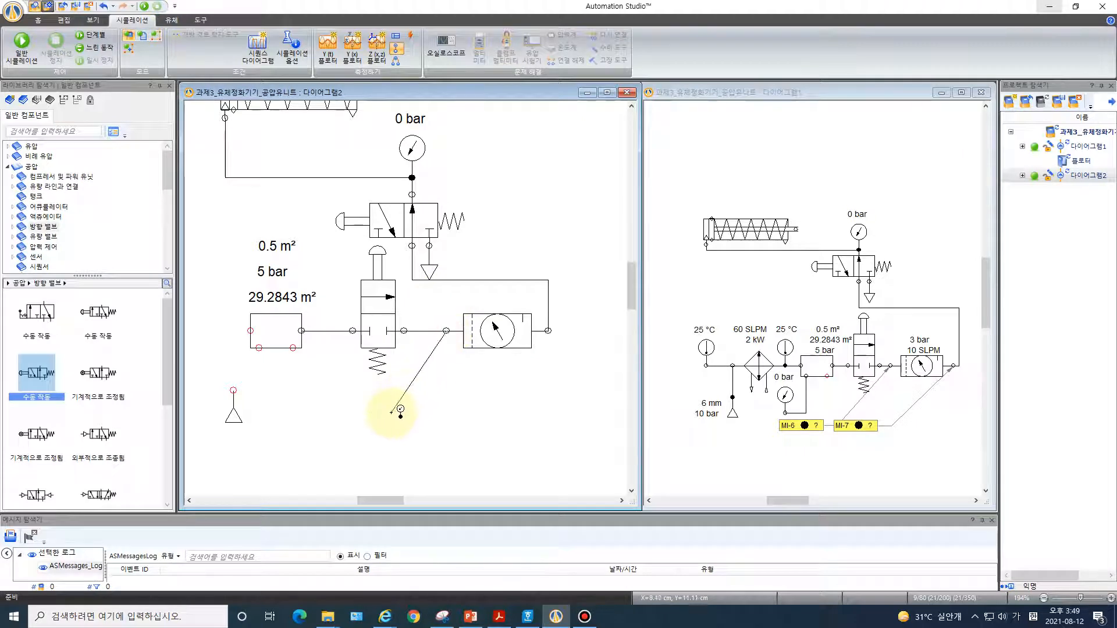
left_click(384, 422)
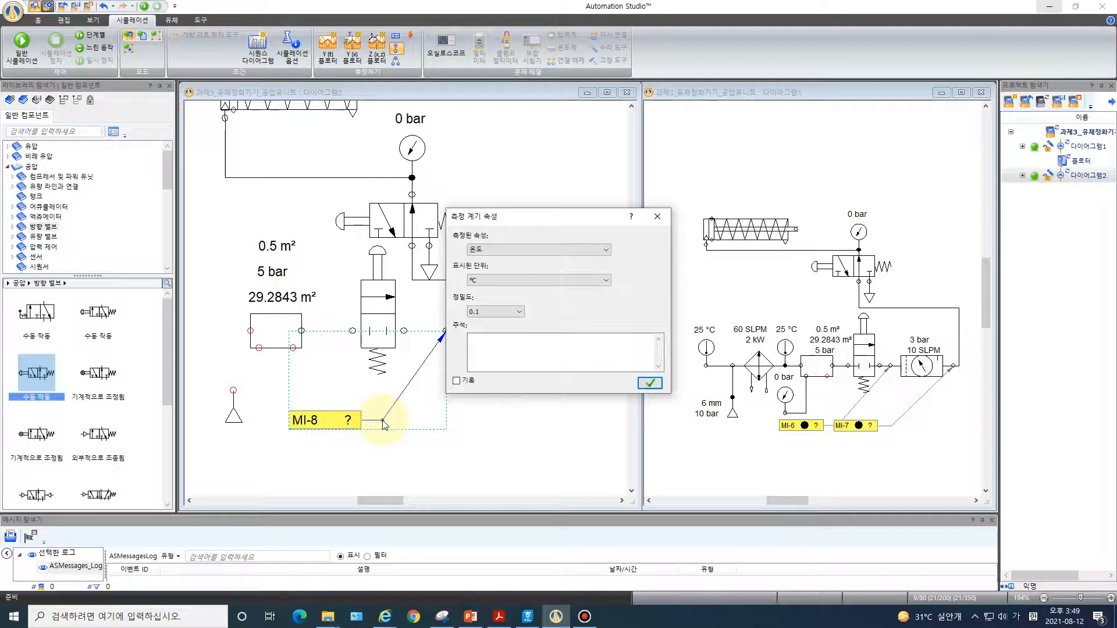
left_click(608, 249)
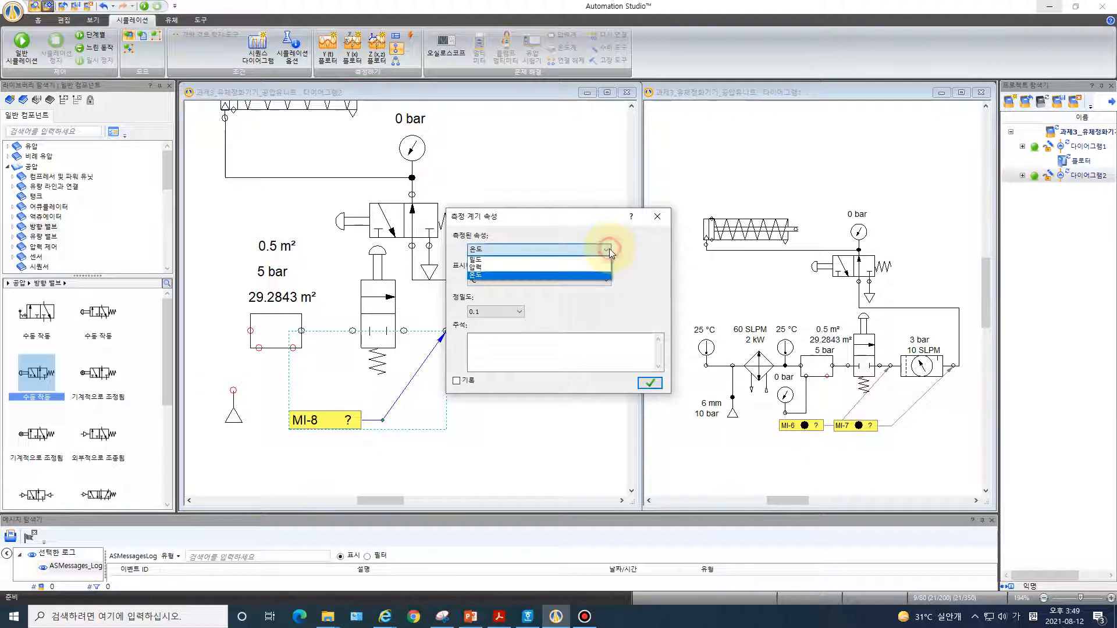
left_click(530, 267)
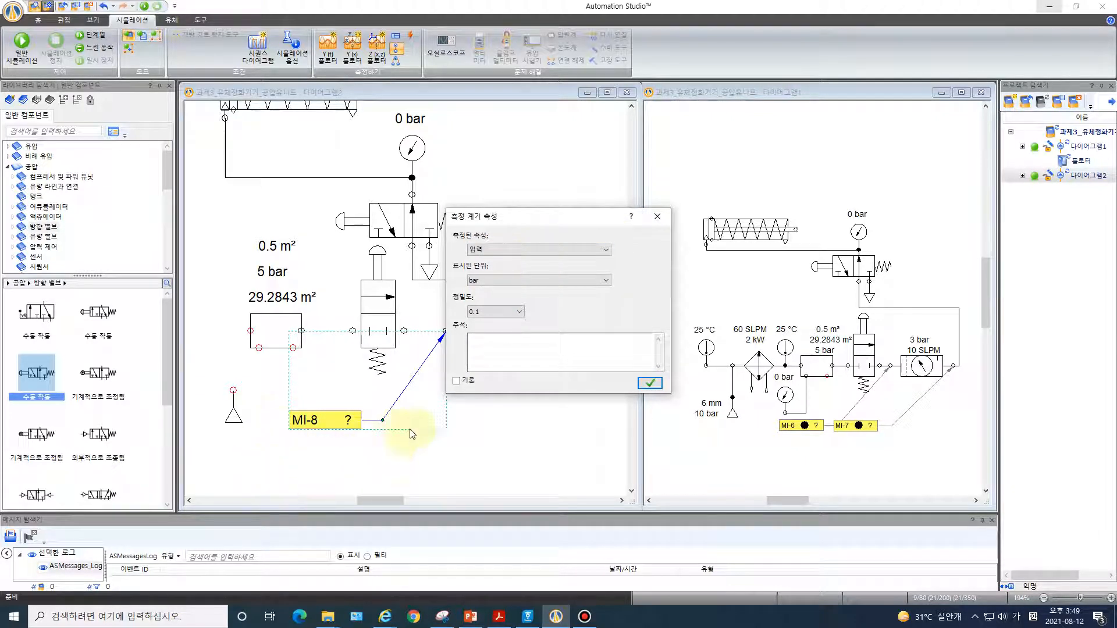
left_click(456, 380)
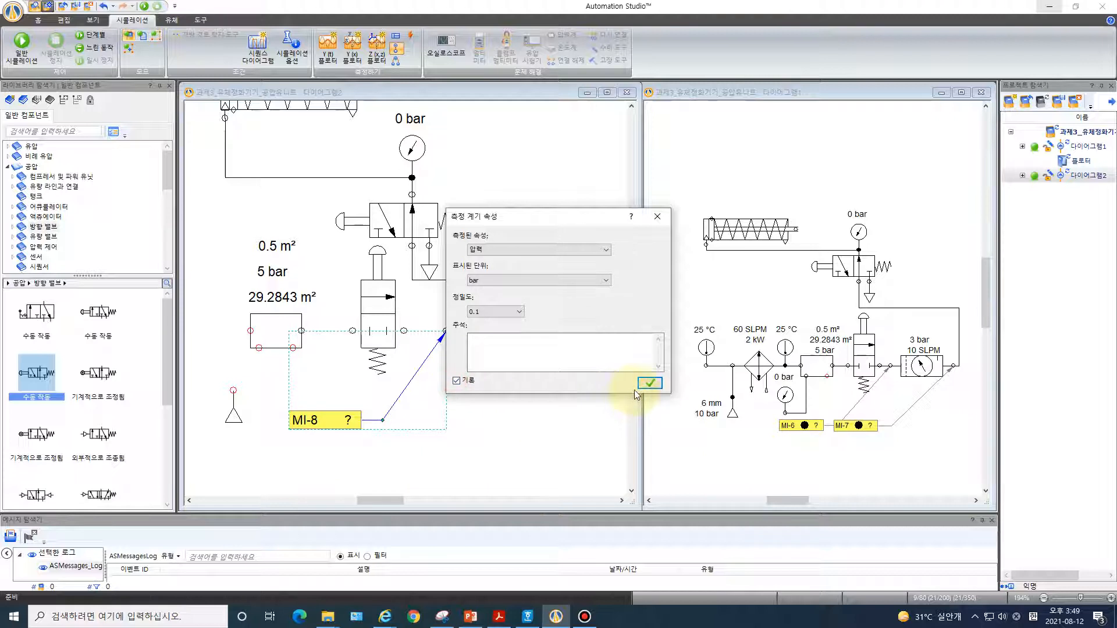
left_click(648, 383)
Step: Attach a second measuring instrument to the FRL unit's outlet port, measuring pressure (압력) in bar with recording (기록) enabled
left_click(400, 51)
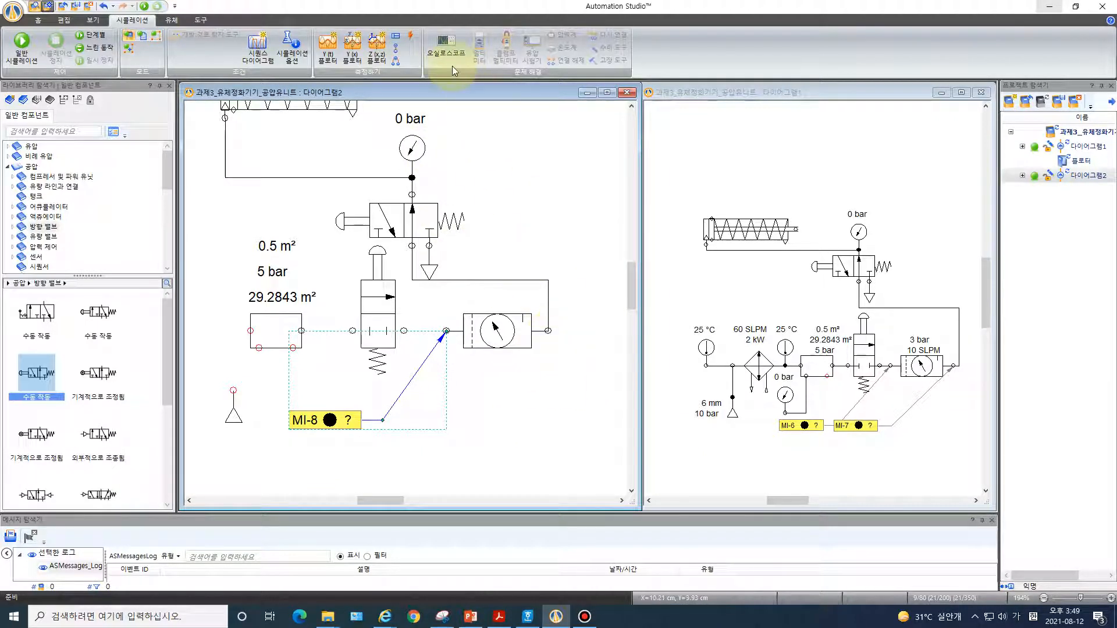
left_click(396, 48)
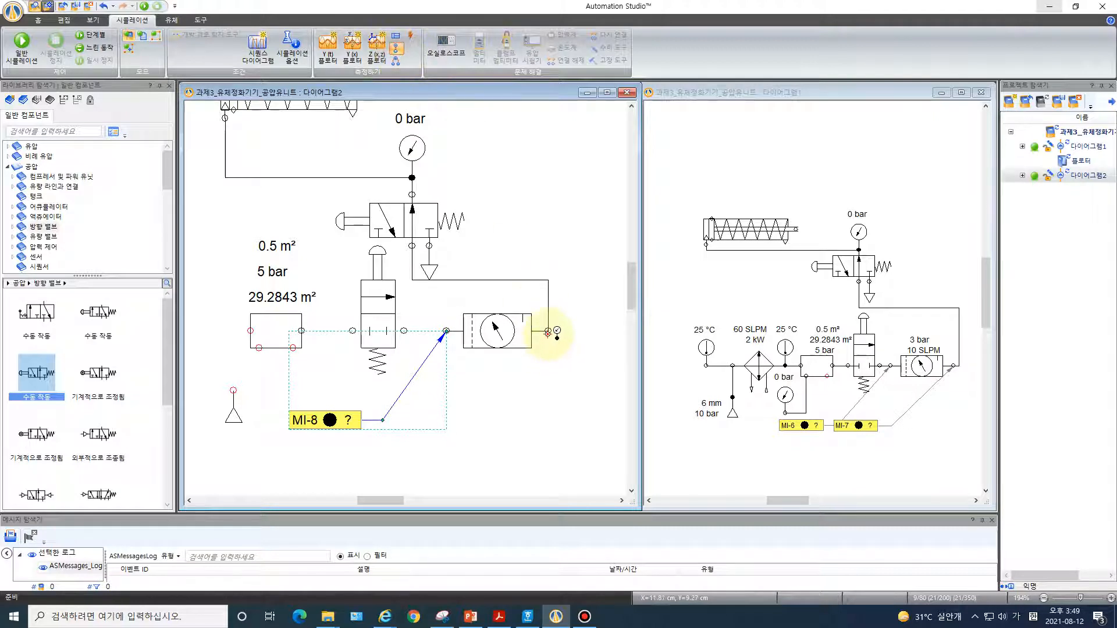
left_click(547, 332)
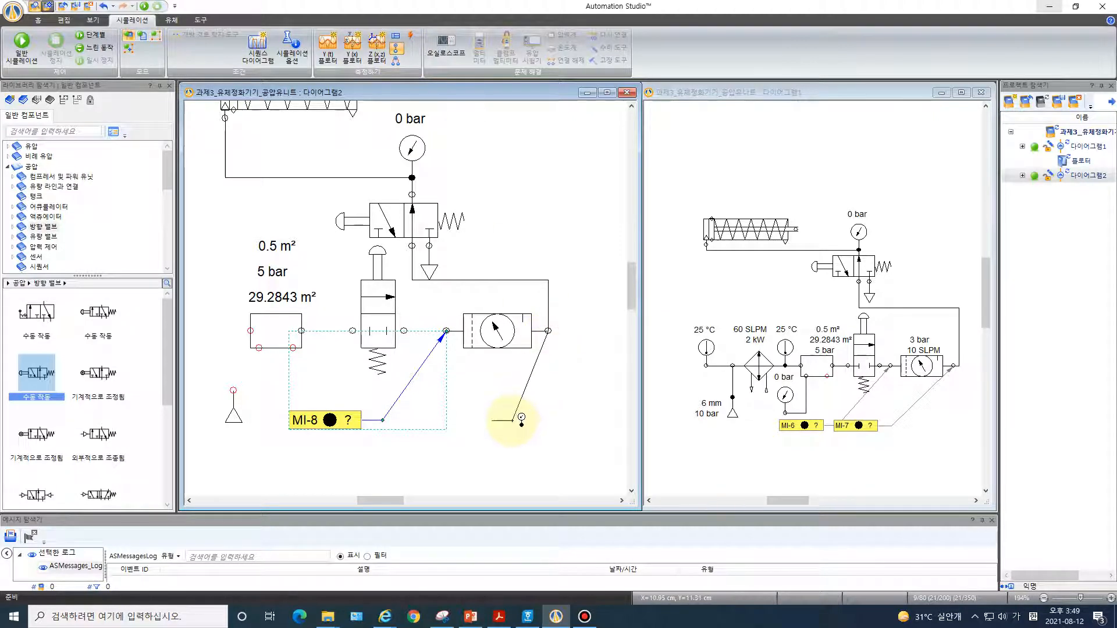
left_click(514, 419)
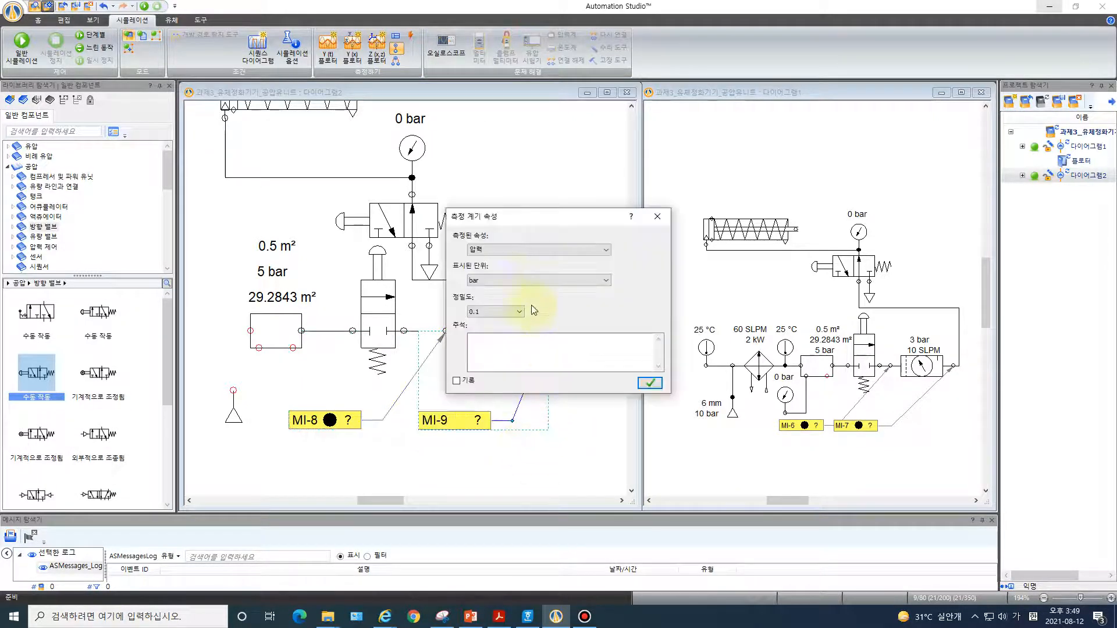
left_click(456, 380)
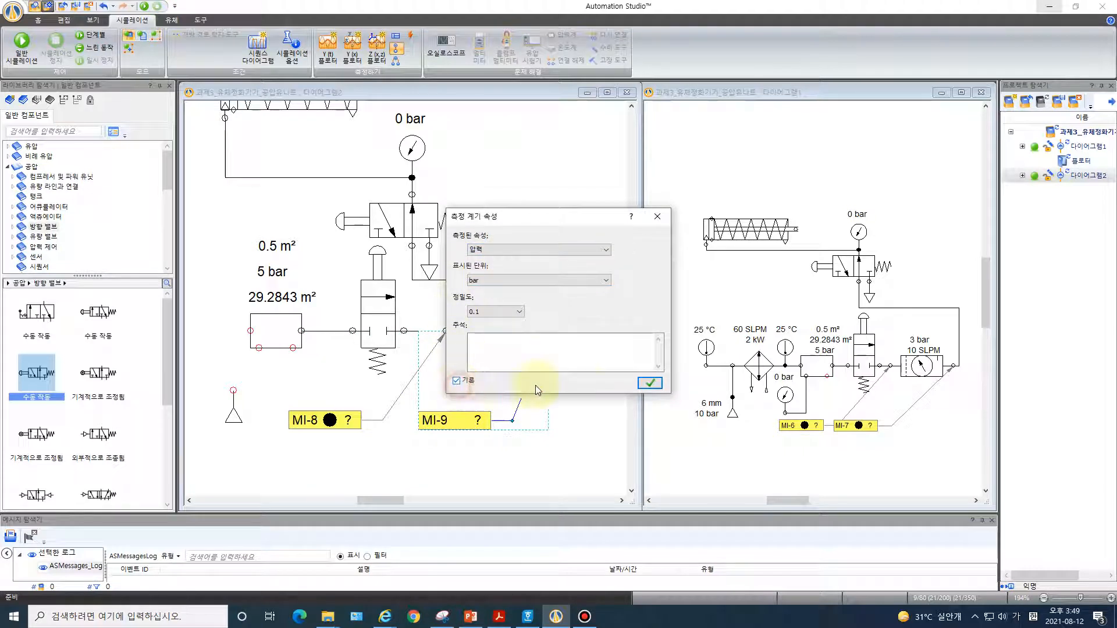
left_click(648, 385)
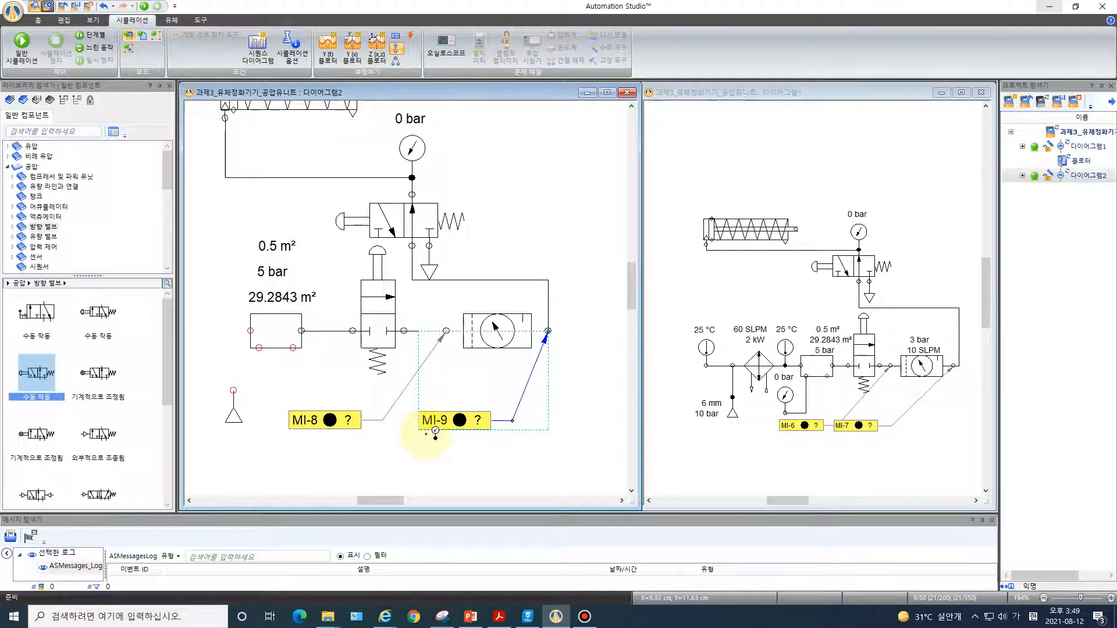
left_click(428, 438)
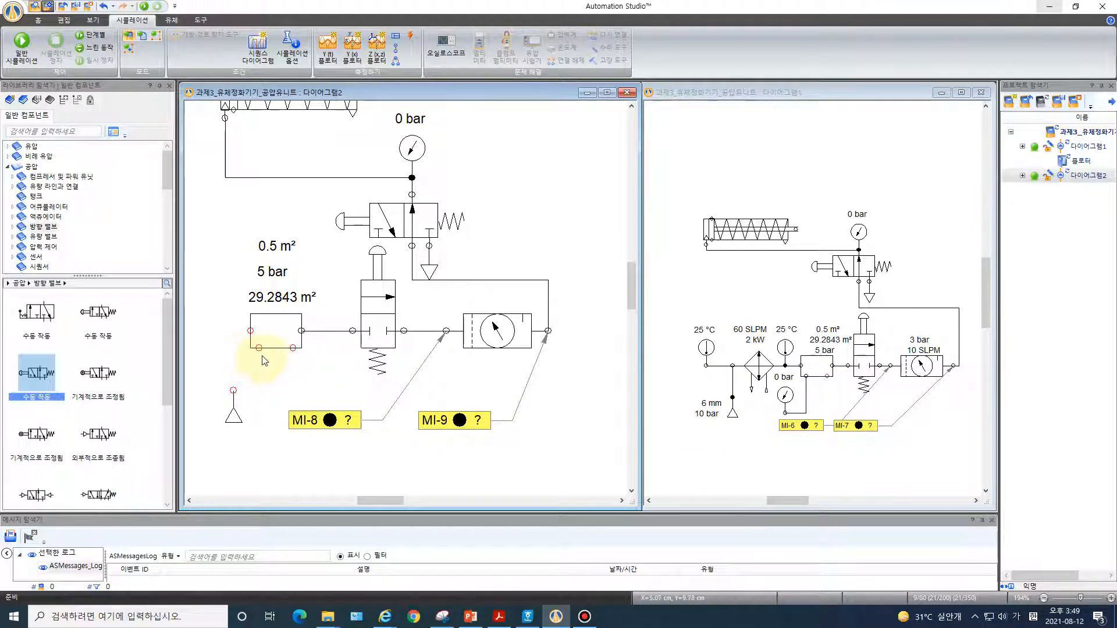
Step: Place a pneumatic pressure gauge (압력계) below the tank and connect it to the tank's lower-left port
scroll(82, 250, "down", 2)
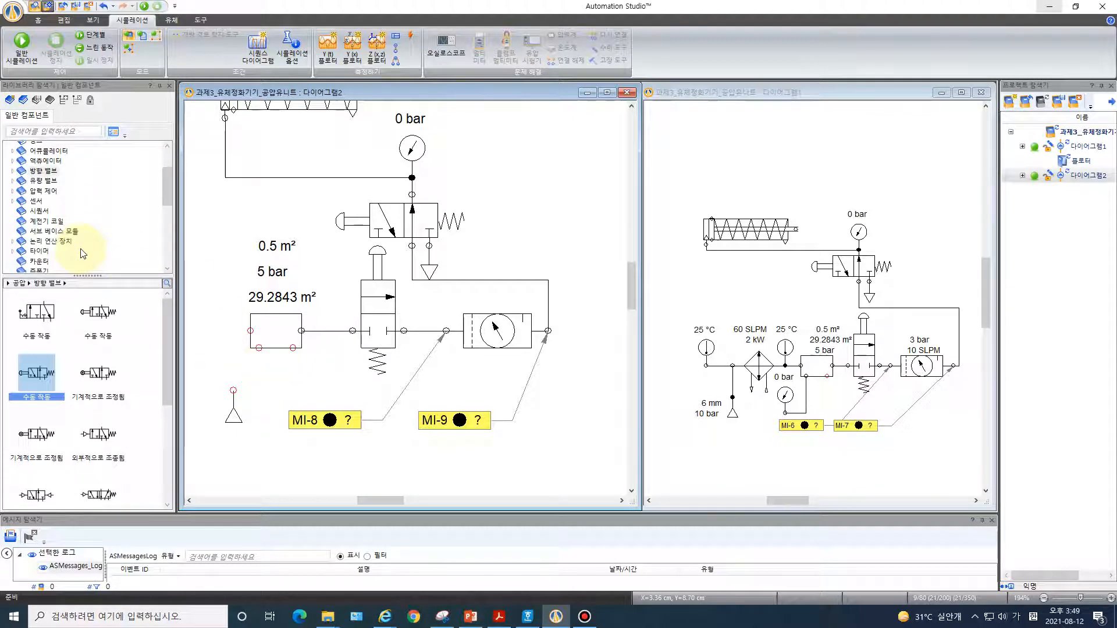
scroll(82, 253, "down", 1)
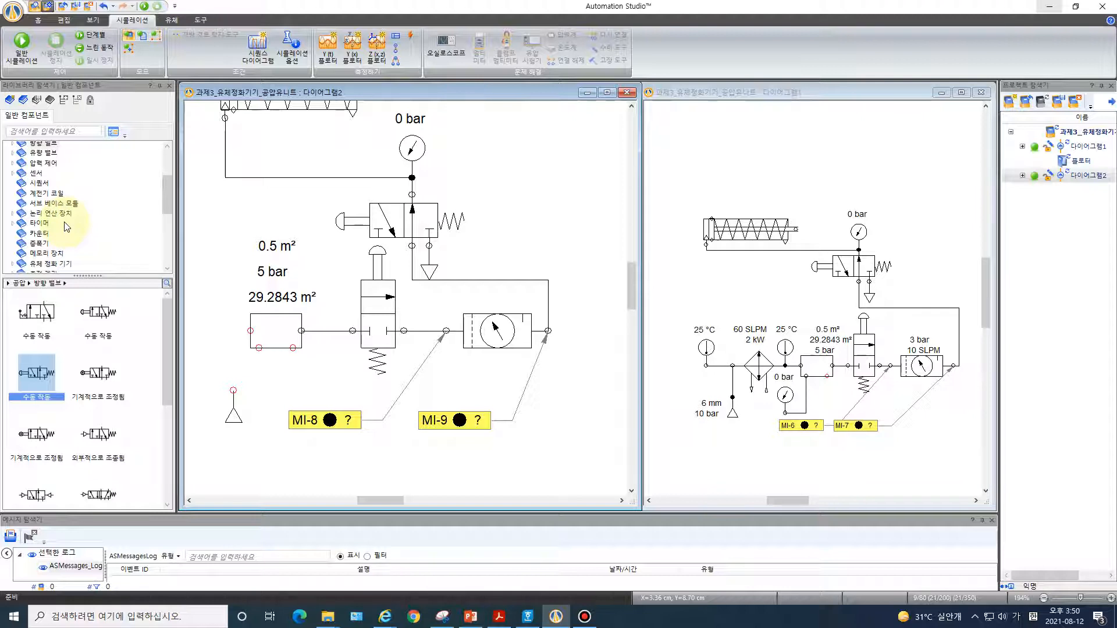
scroll(67, 227, "down", 2)
scroll(67, 227, "up", 4)
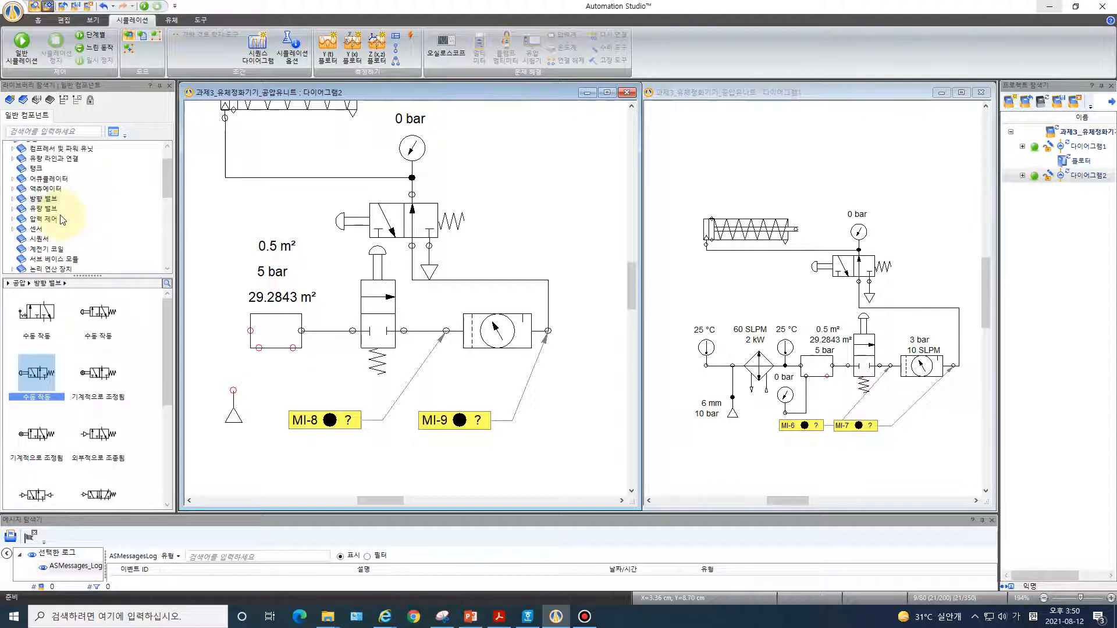
scroll(61, 238, "down", 1)
scroll(64, 232, "down", 1)
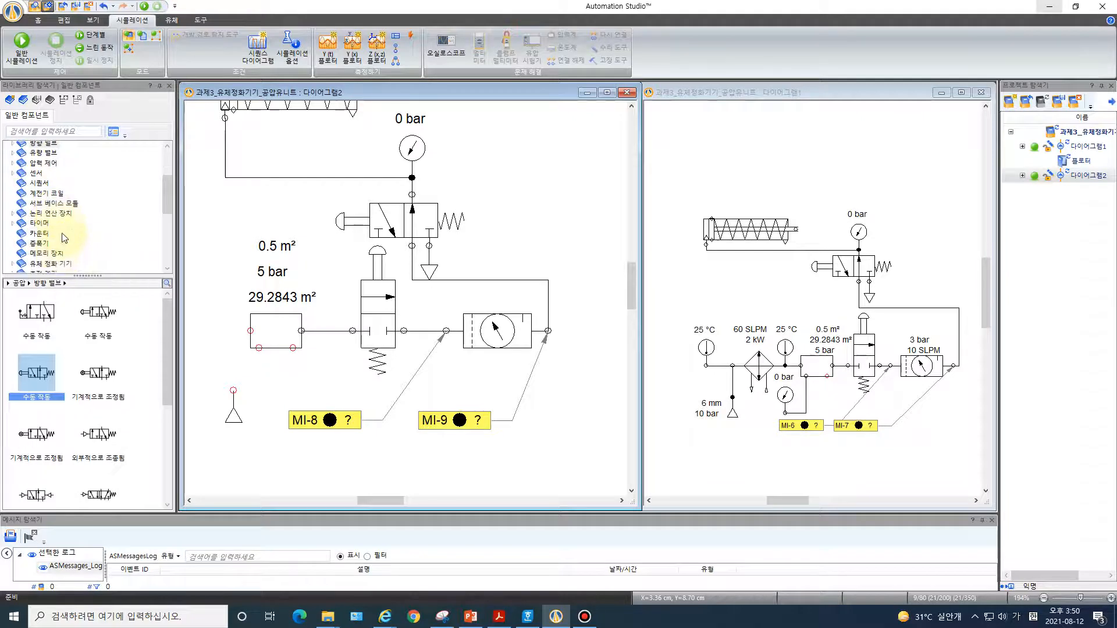
scroll(65, 227, "down", 2)
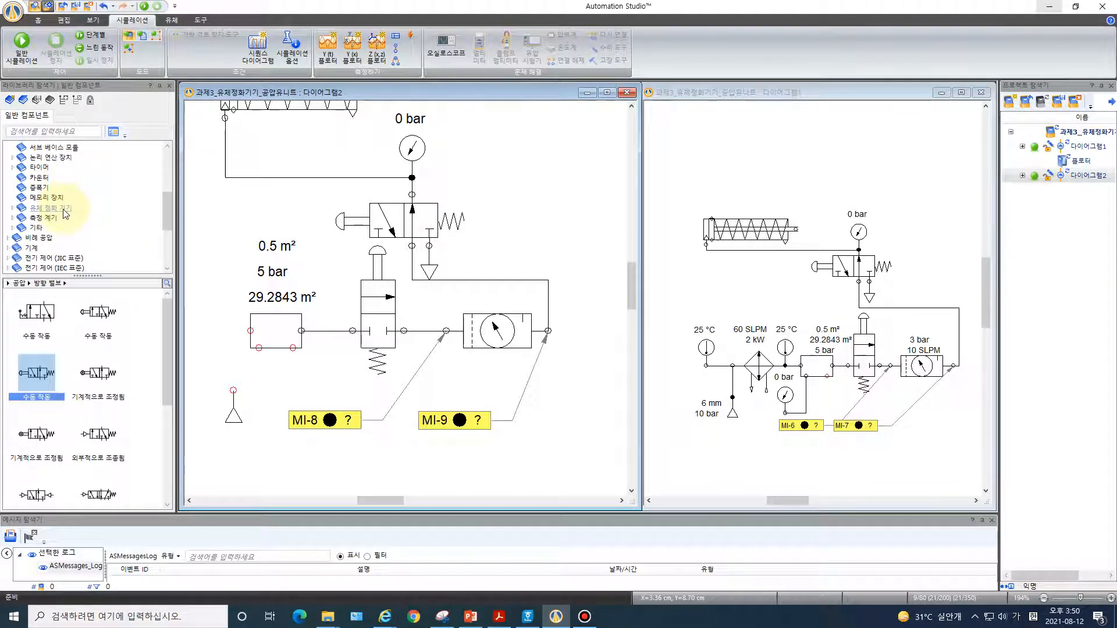
left_click(64, 216)
left_click_drag(100, 372, 279, 370)
left_click(259, 366)
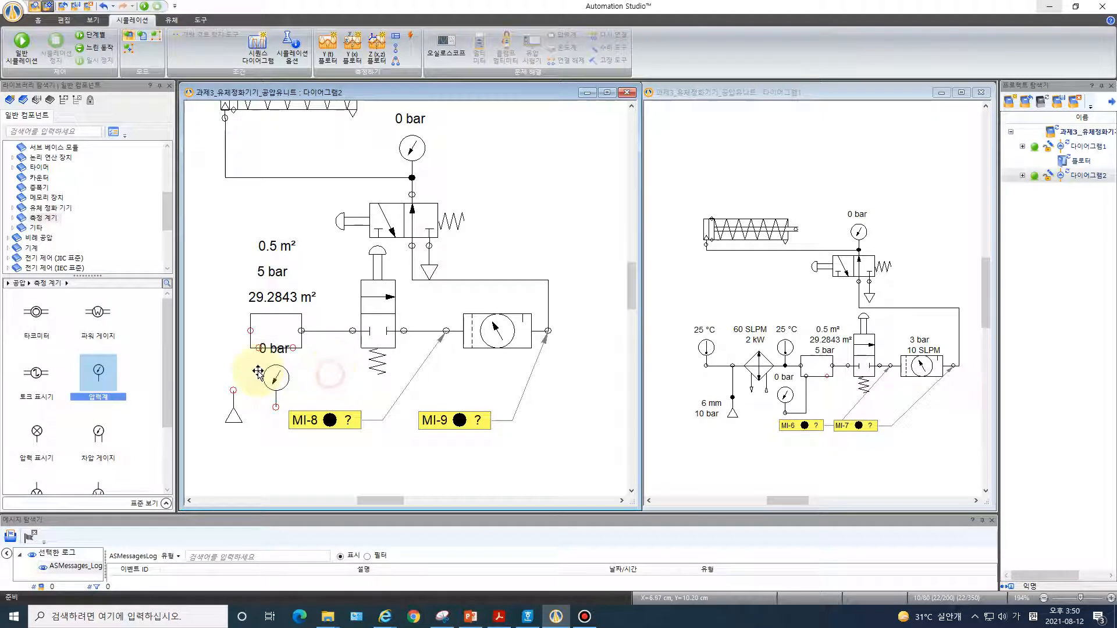
left_click_drag(273, 408, 248, 412)
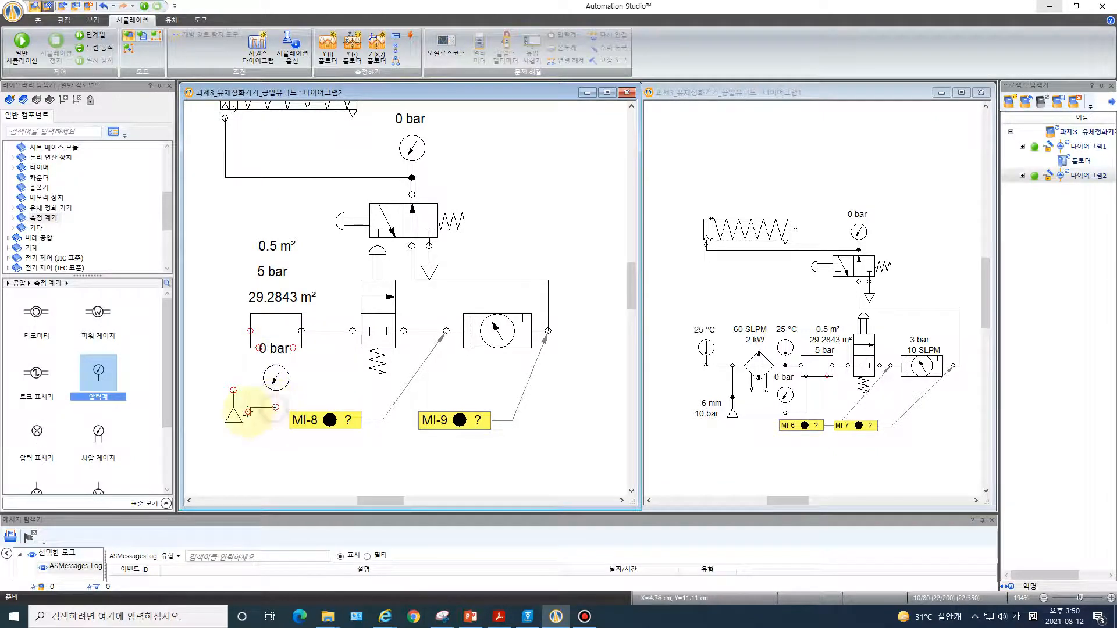
left_click(258, 349)
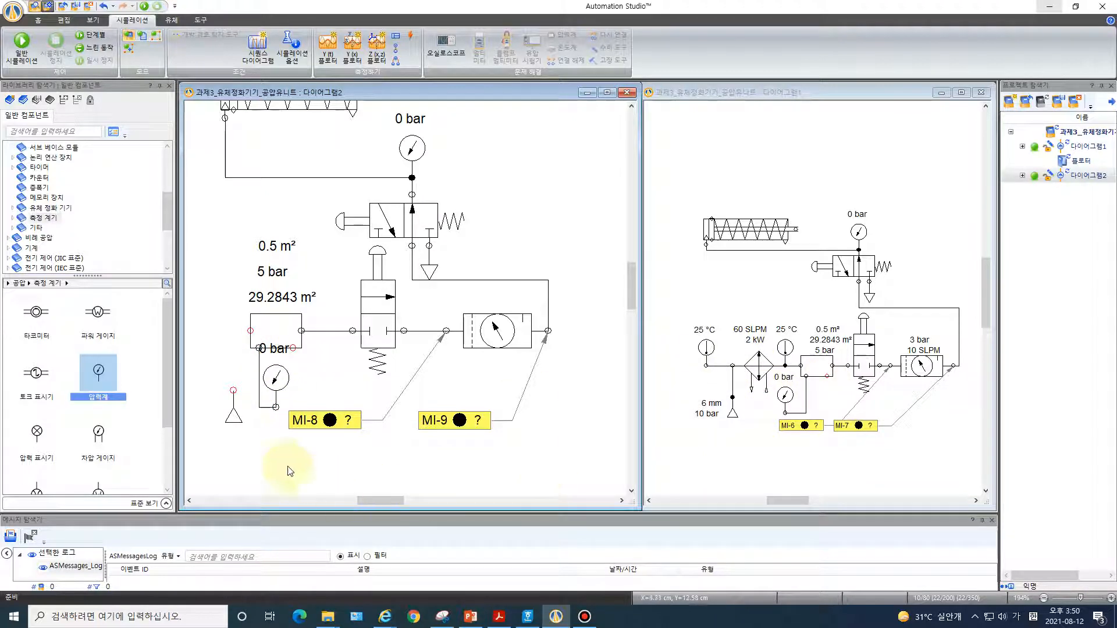
Step: Move the pressure source down and away from the tank, and shift the tank's pressure gauge slightly lower
left_click_drag(388, 505, 355, 504)
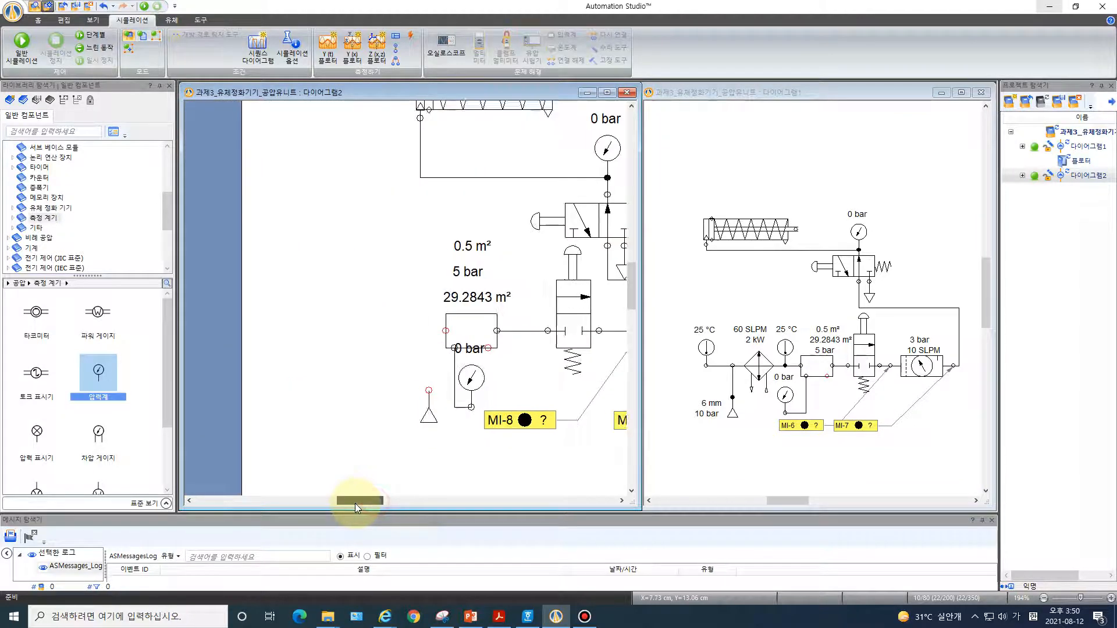
left_click_drag(421, 432, 361, 456)
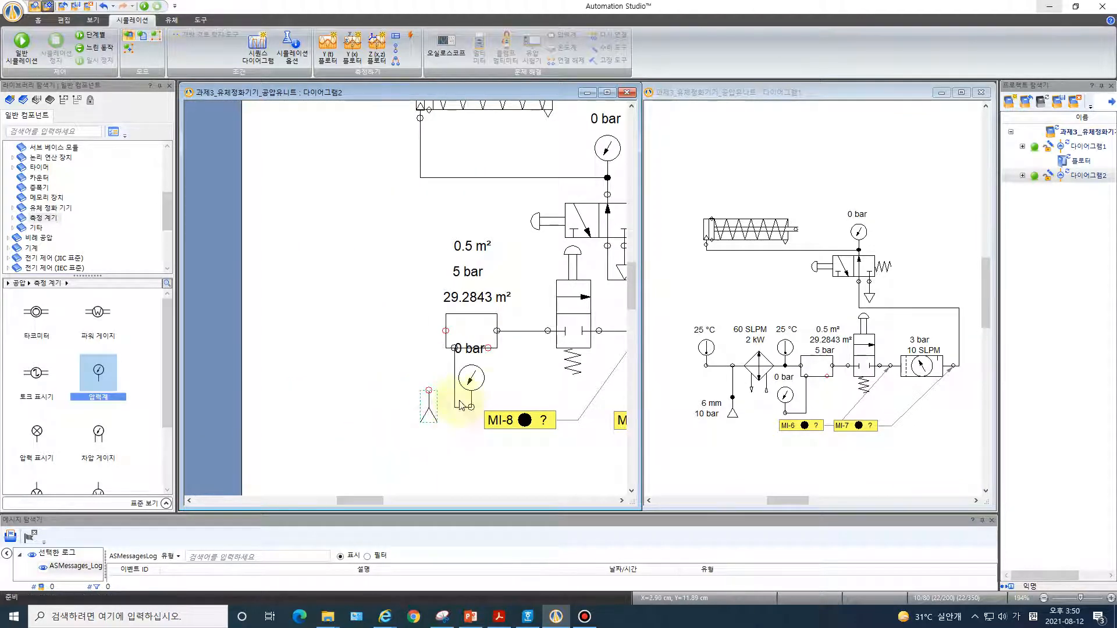
left_click_drag(470, 393, 476, 412)
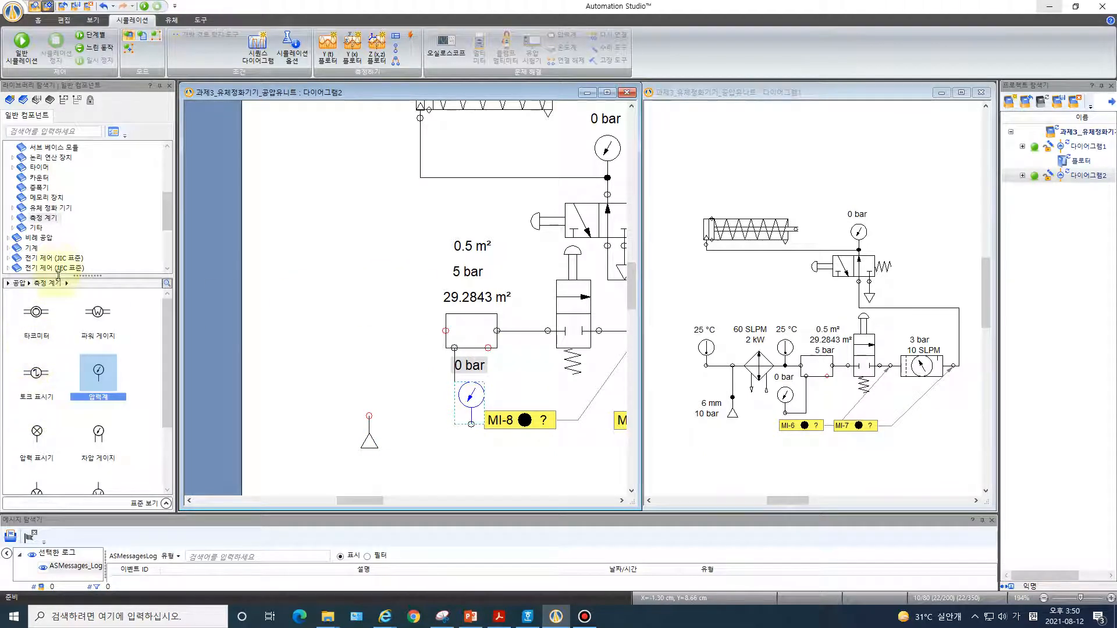
Step: Place a cooler (냉각기) left of the tank, connect it to the tank, and connect the pressure source aligned beneath its outer port
left_click(52, 208)
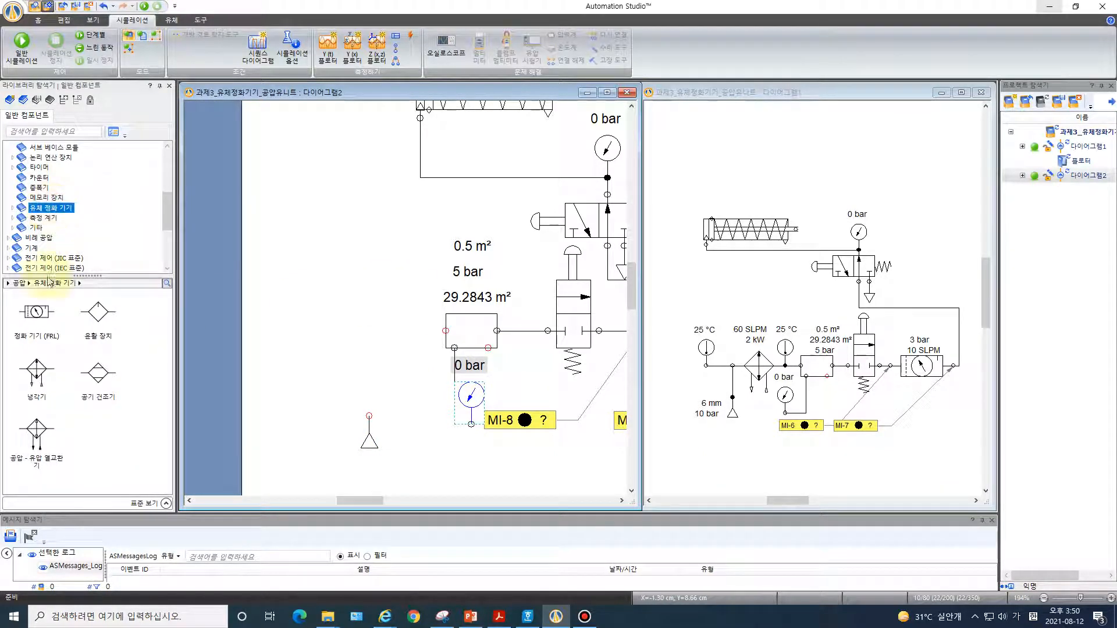
mouse_move(38, 376)
left_mouse_down()
mouse_move(319, 320)
mouse_move(337, 304)
mouse_move(355, 315)
left_mouse_up()
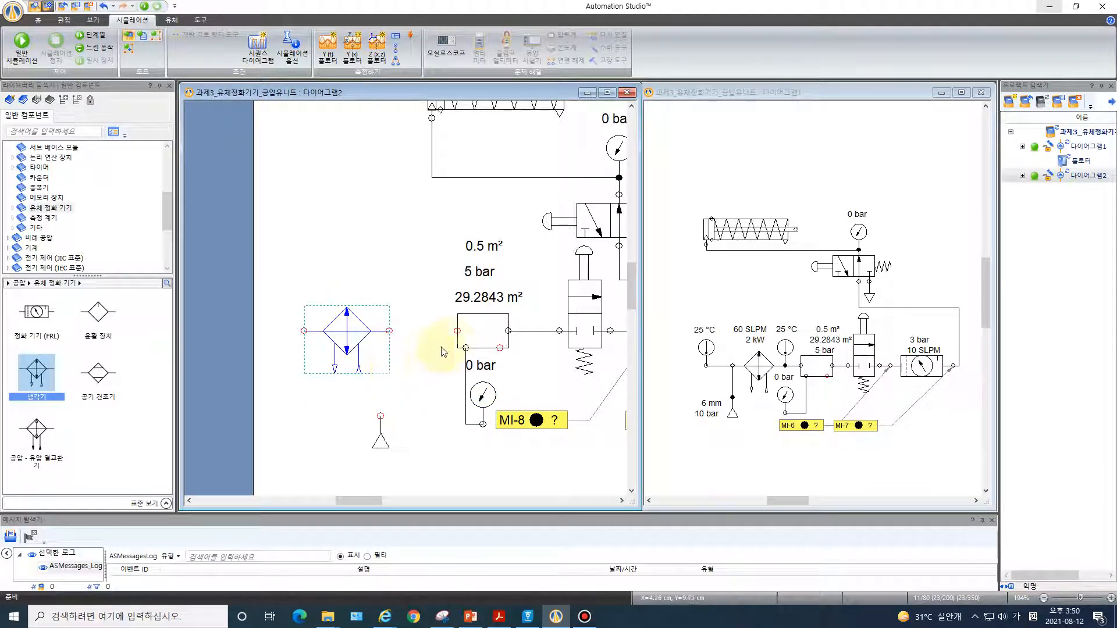
left_click_drag(456, 331, 388, 332)
left_click_drag(380, 438, 296, 436)
left_click(303, 331)
left_click(292, 416)
left_click_drag(297, 448, 307, 448)
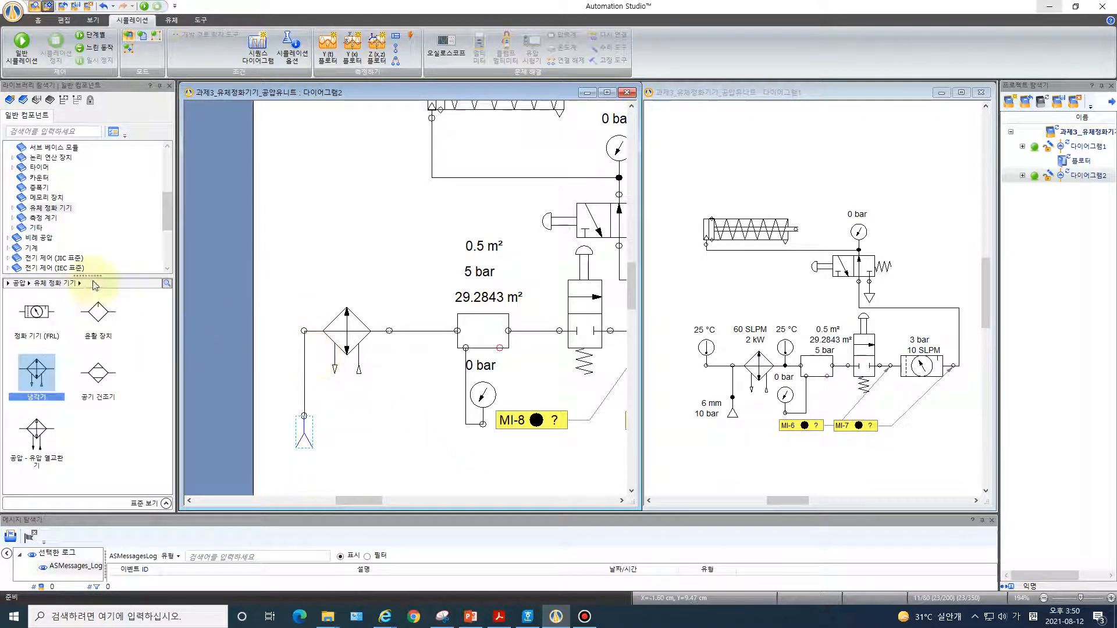
Step: Place two thermometers (온도계), one on each port of the cooler
left_click(46, 218)
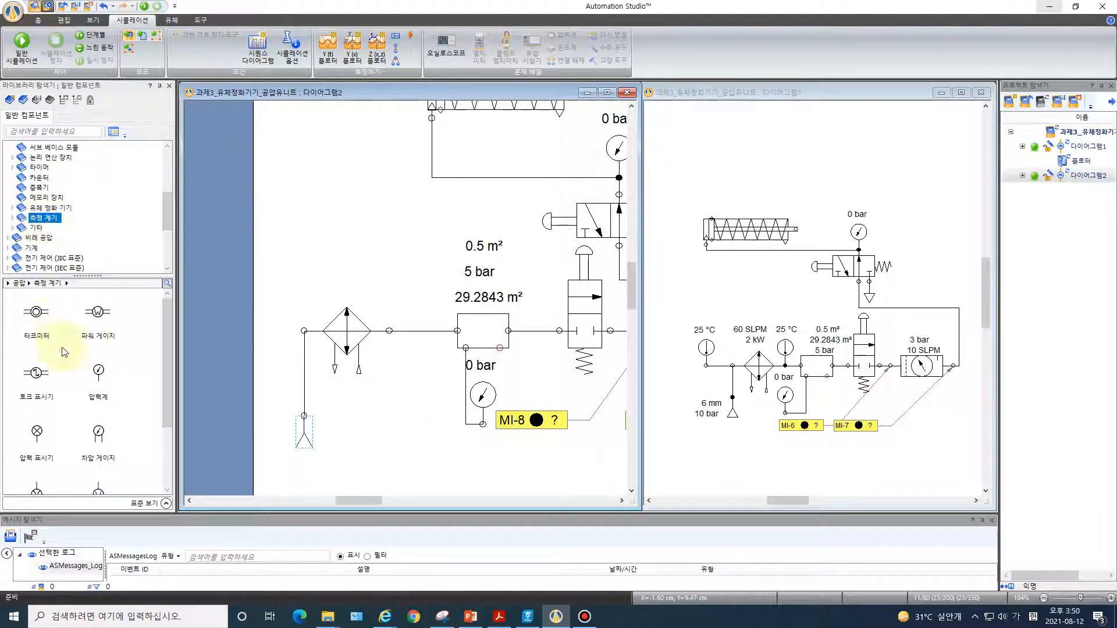
scroll(53, 433, "down", 2)
left_click_drag(36, 462, 308, 299)
left_click_drag(56, 460, 397, 295)
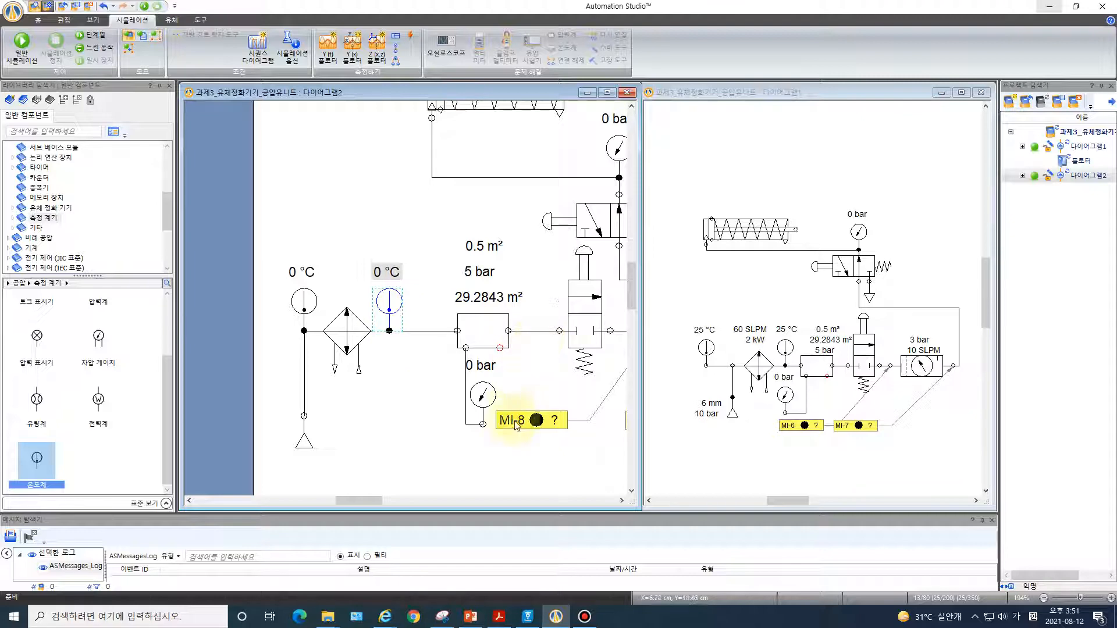
Step: Set the FRL unit's set pressure (설정 압력) to 3 bar and enable its display on the diagram
mouse_move(368, 499)
left_mouse_down()
mouse_move(399, 500)
mouse_move(389, 498)
left_mouse_up()
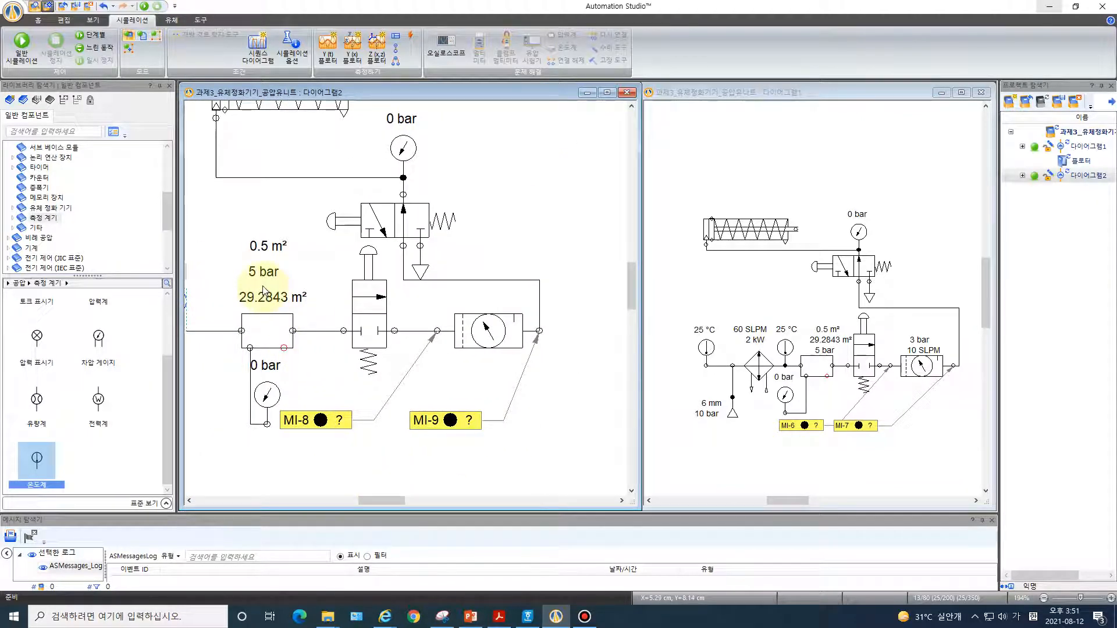
double_click(492, 337)
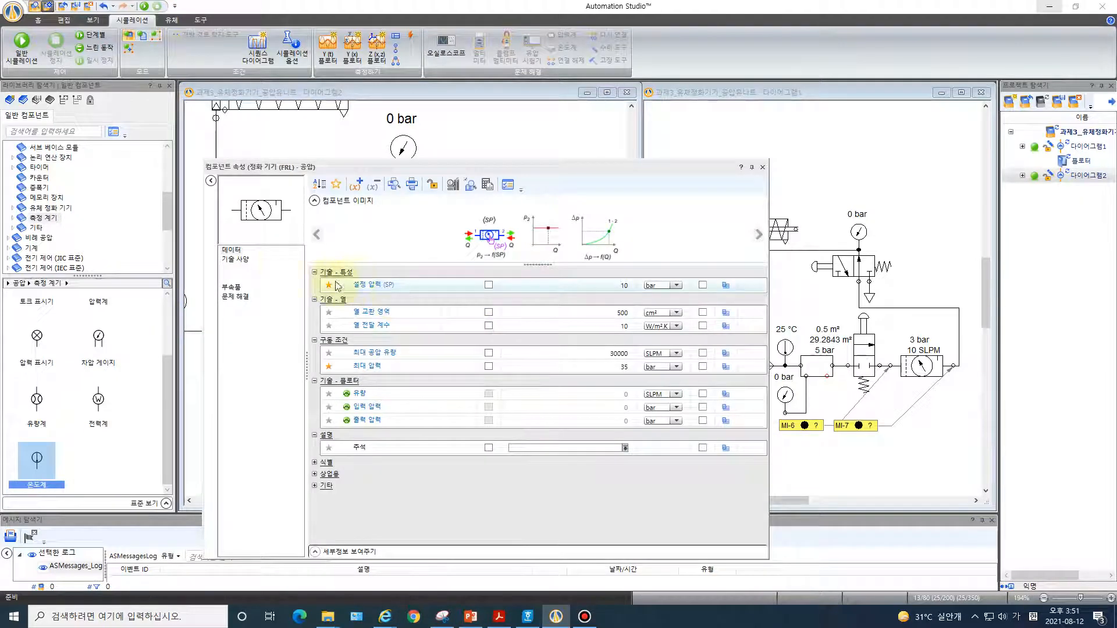
left_click(488, 285)
left_click(624, 286)
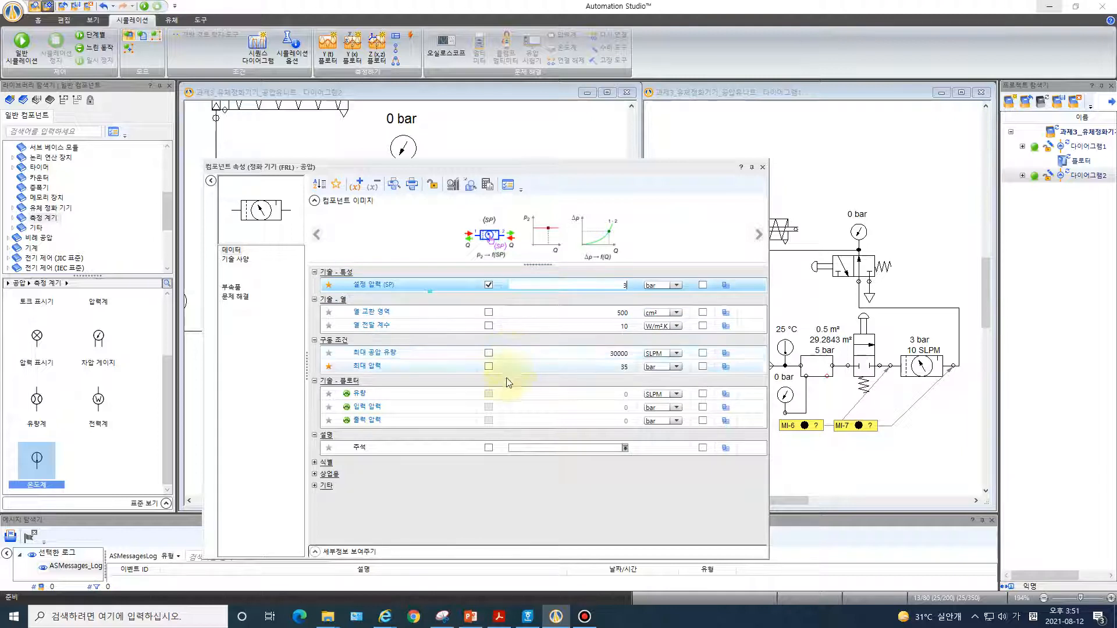
Step: Display the FRL unit's maximum pneumatic flow (최대 공압 유량) and set it to 10 SLPM
left_click(491, 352)
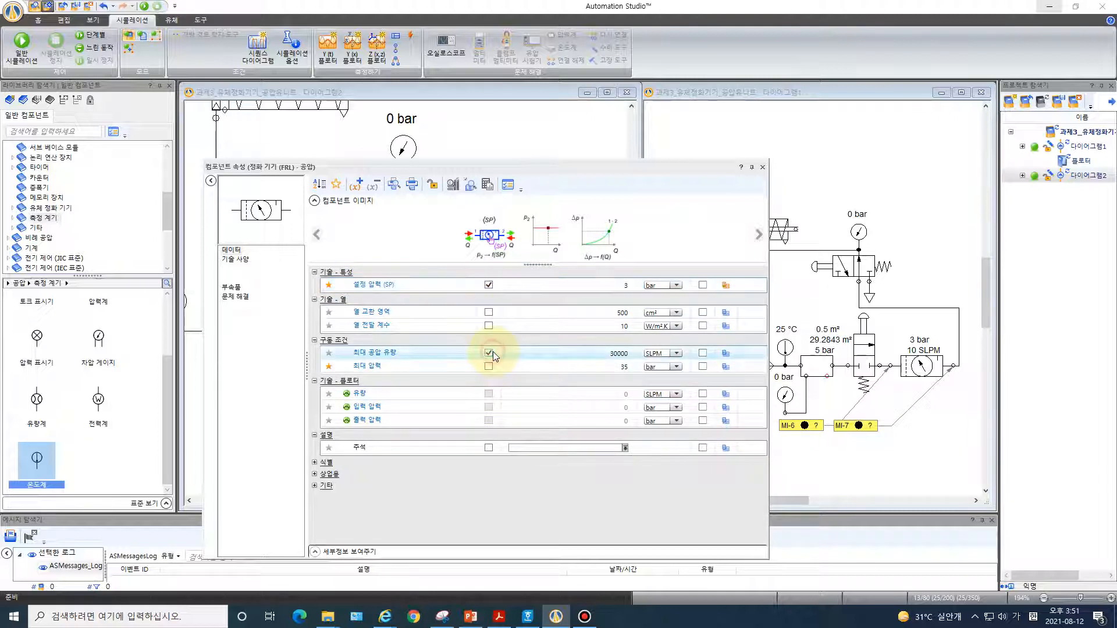
left_click(608, 354)
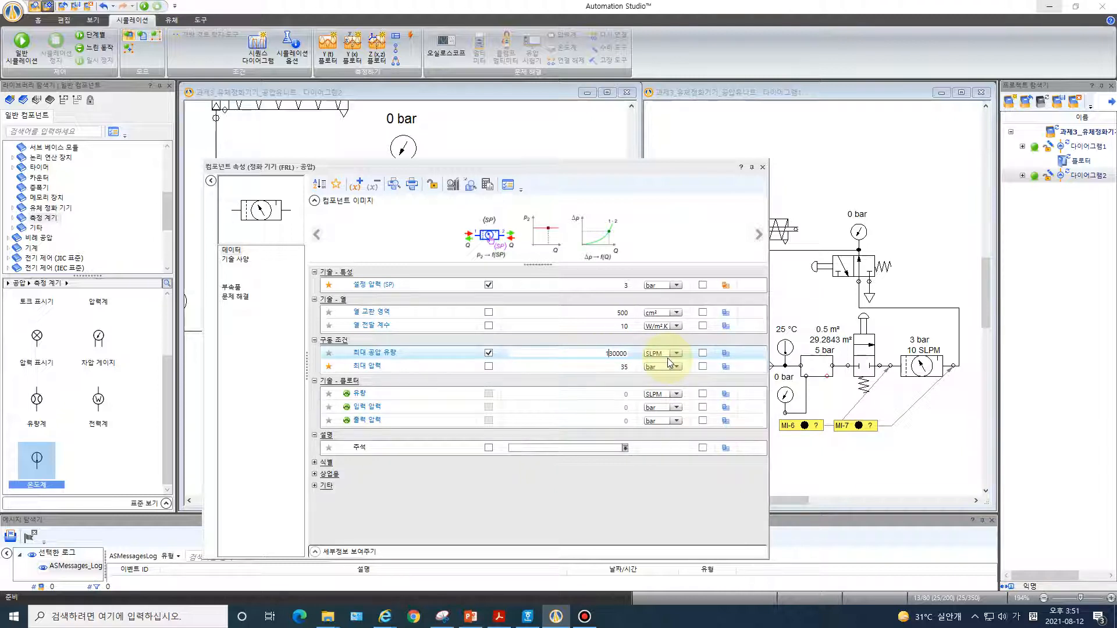
type("10")
key("Delete")
key("Delete")
key("Delete")
key("Delete")
key("Delete")
left_click(762, 169)
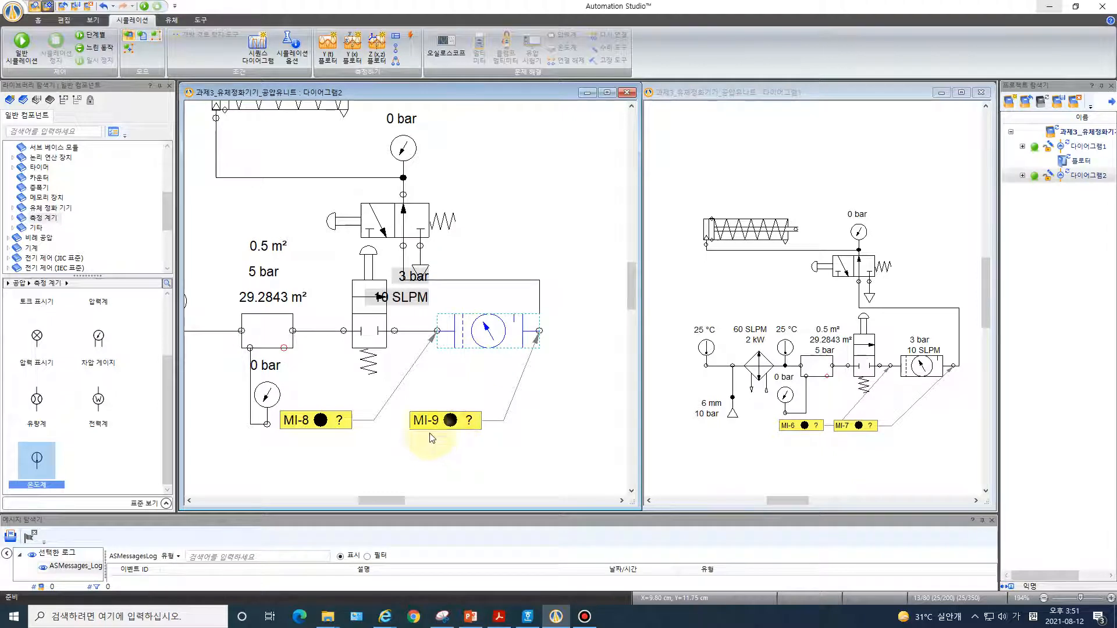
Step: Stack two Y(t) plotters over the reference diagram, assigning instrument MI-8 to the upper one and MI-9 to the lower one
left_click(328, 48)
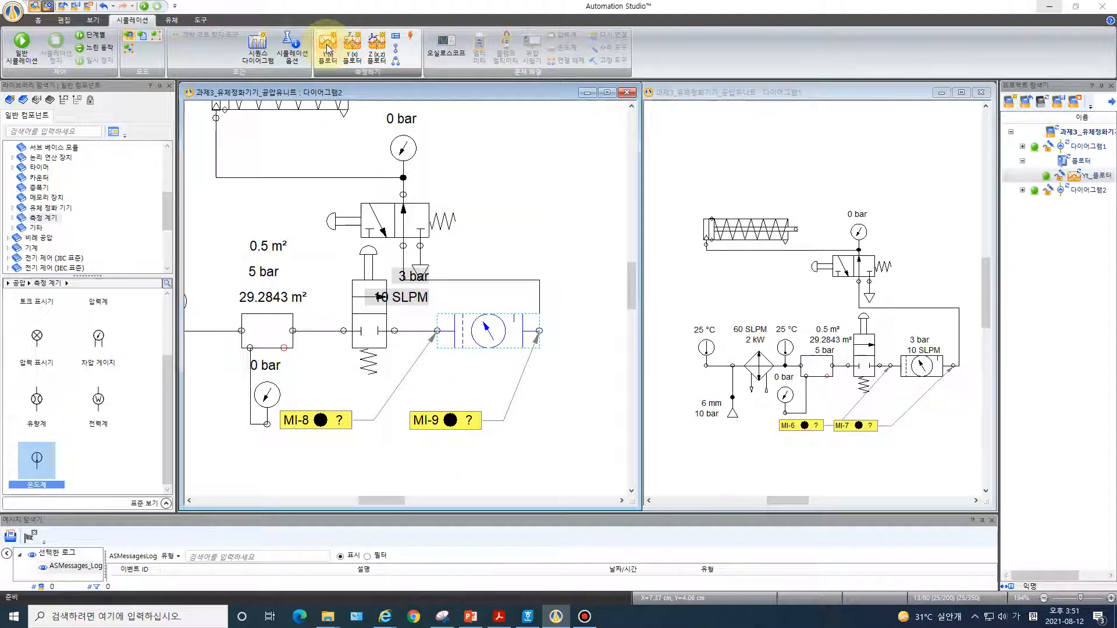
left_click_drag(365, 144, 807, 123)
left_click(330, 47)
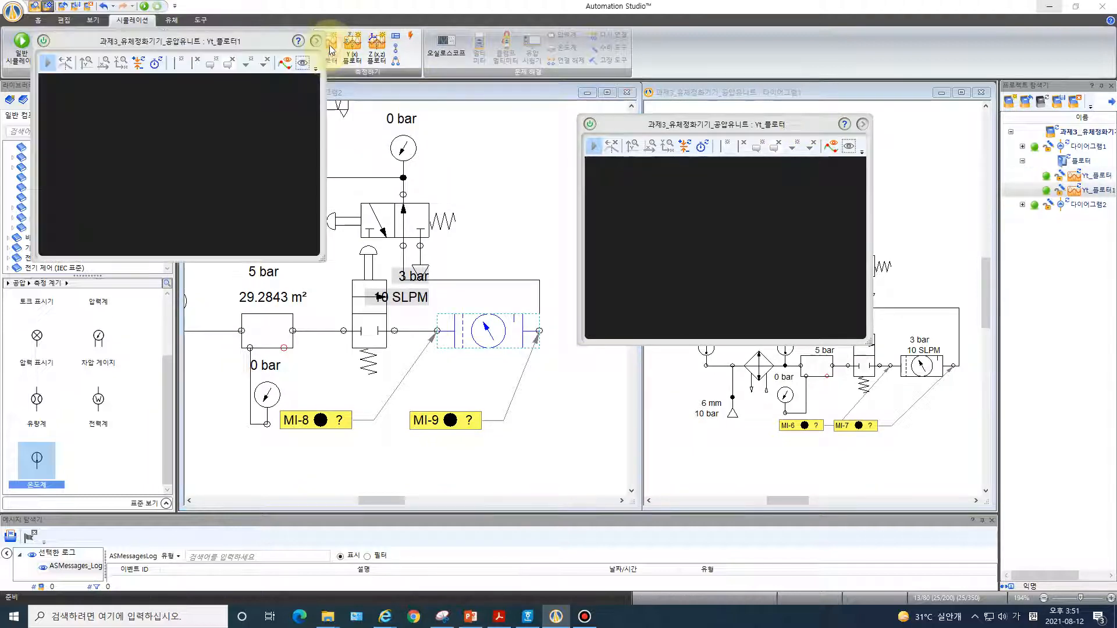
left_click_drag(259, 45, 796, 369)
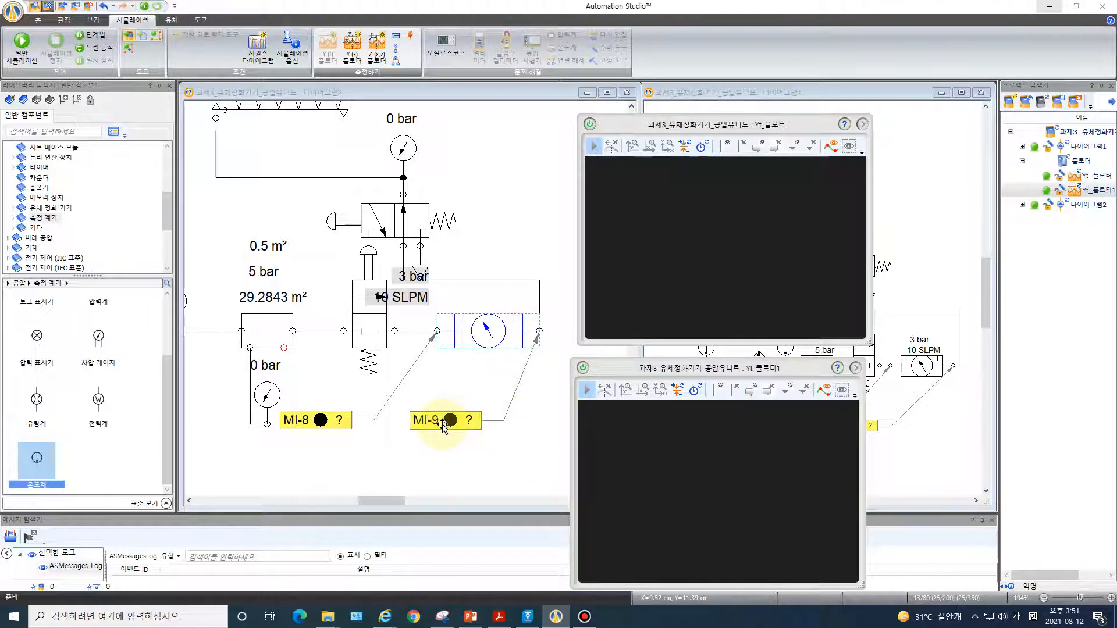
left_click_drag(440, 428, 678, 484)
left_click_drag(303, 421, 658, 271)
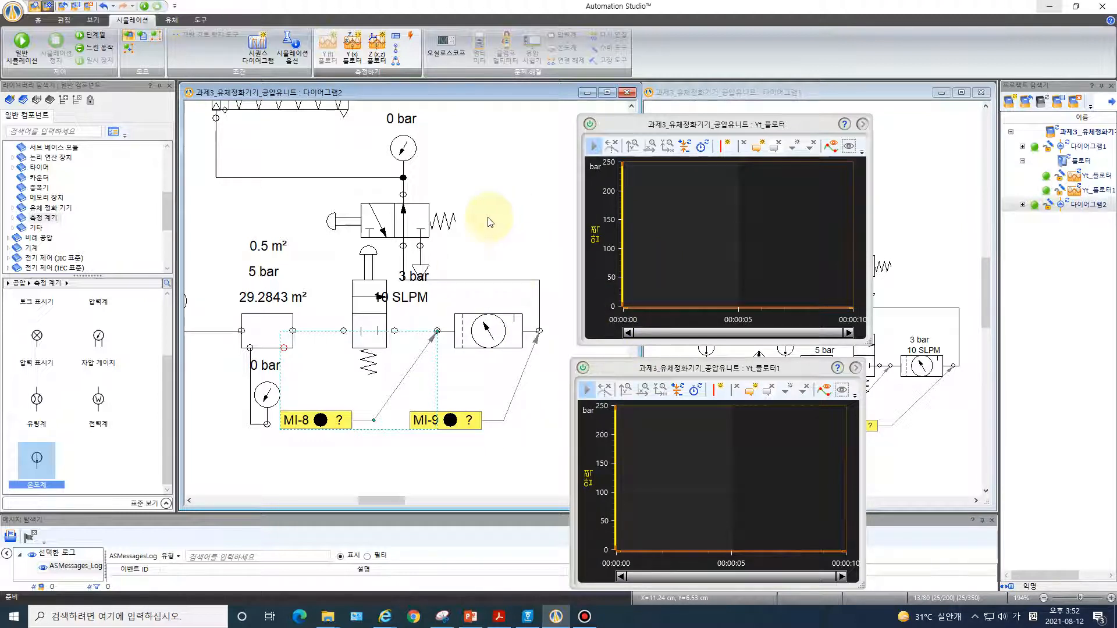
Step: Start the normal simulation (일반 시뮬레이션) with the whole rebuilt circuit in view
left_click(21, 44)
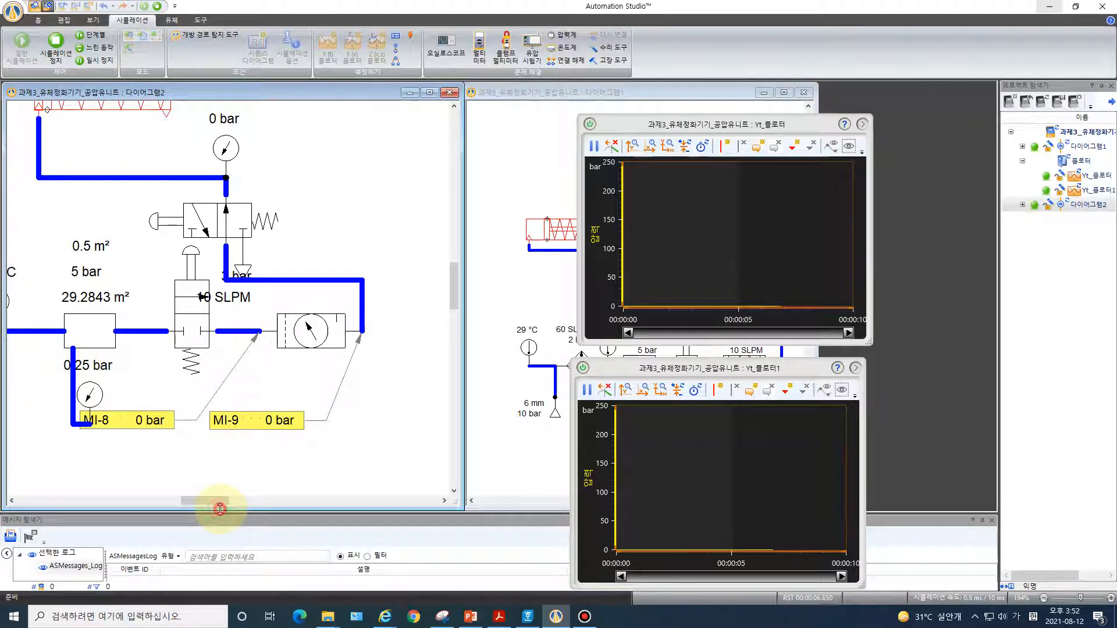
scroll(368, 437, "down", 2)
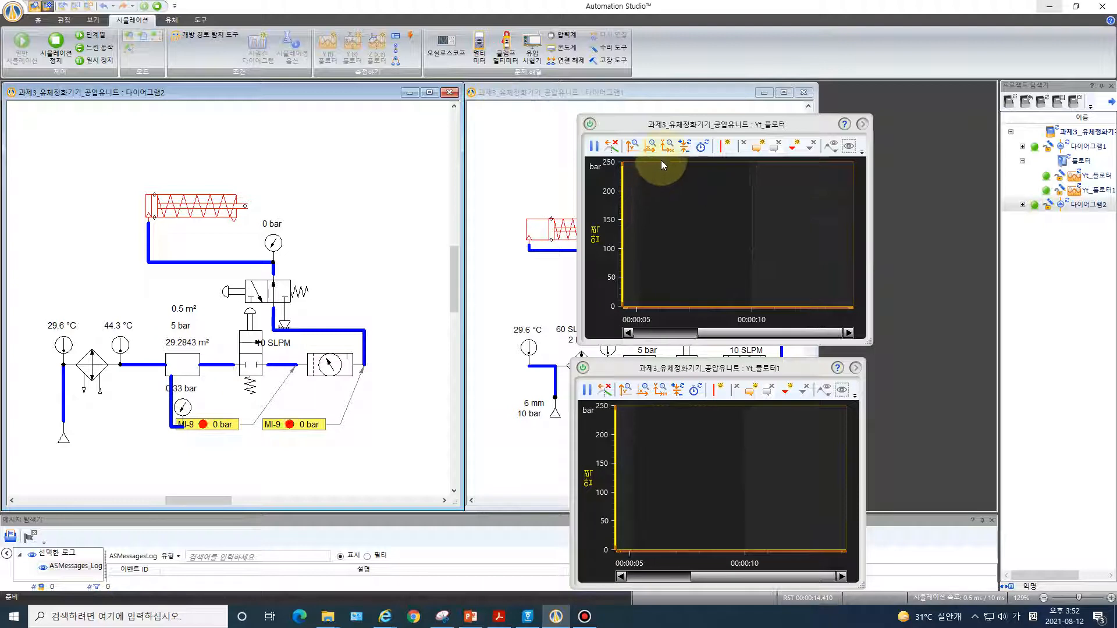
Step: Fit both plotters' axes to their pressure curves and open the manual 2/2 valve between the tank and the FRL unit
left_click(666, 145)
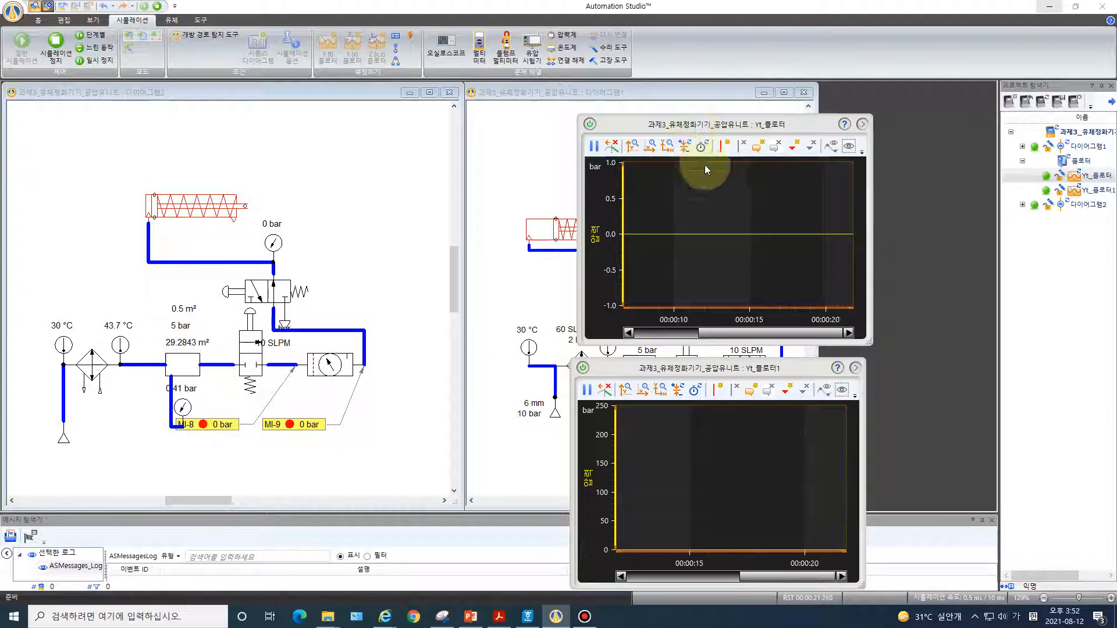
left_click(664, 394)
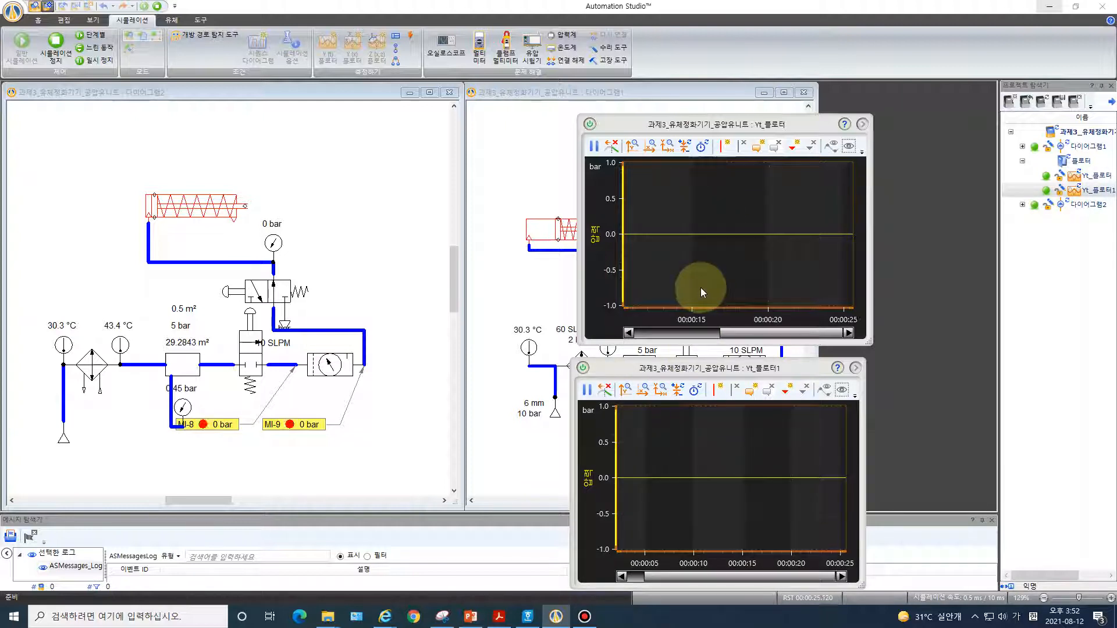
left_click(259, 350)
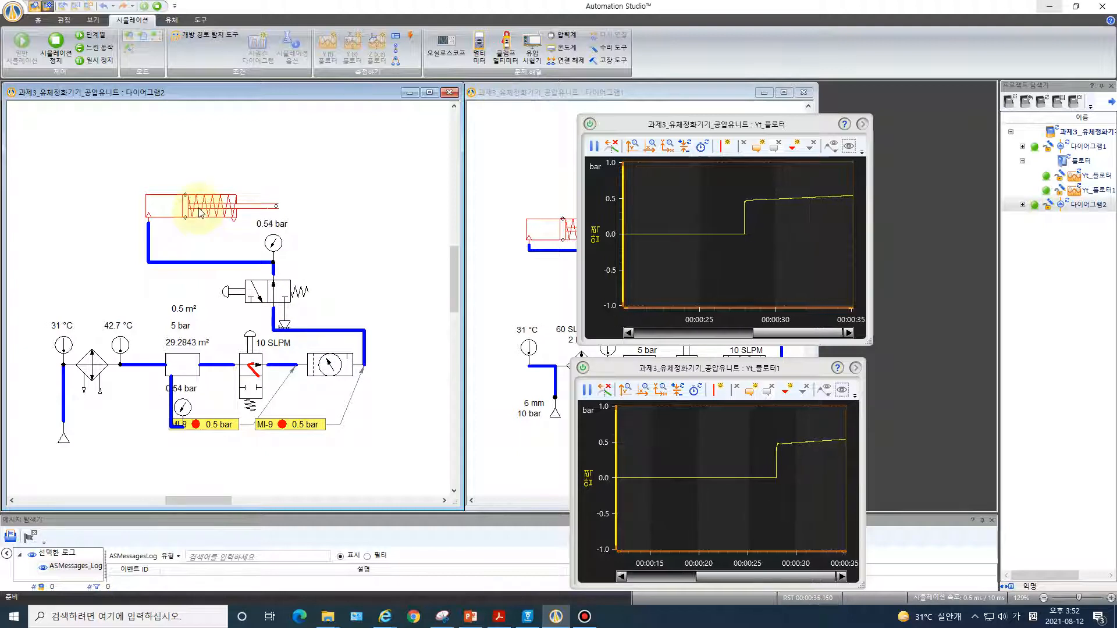
Step: Close, reopen and close the manual 2/2 valve as the tank fills, and refit both plotters to the full pressure curves
left_click(249, 348)
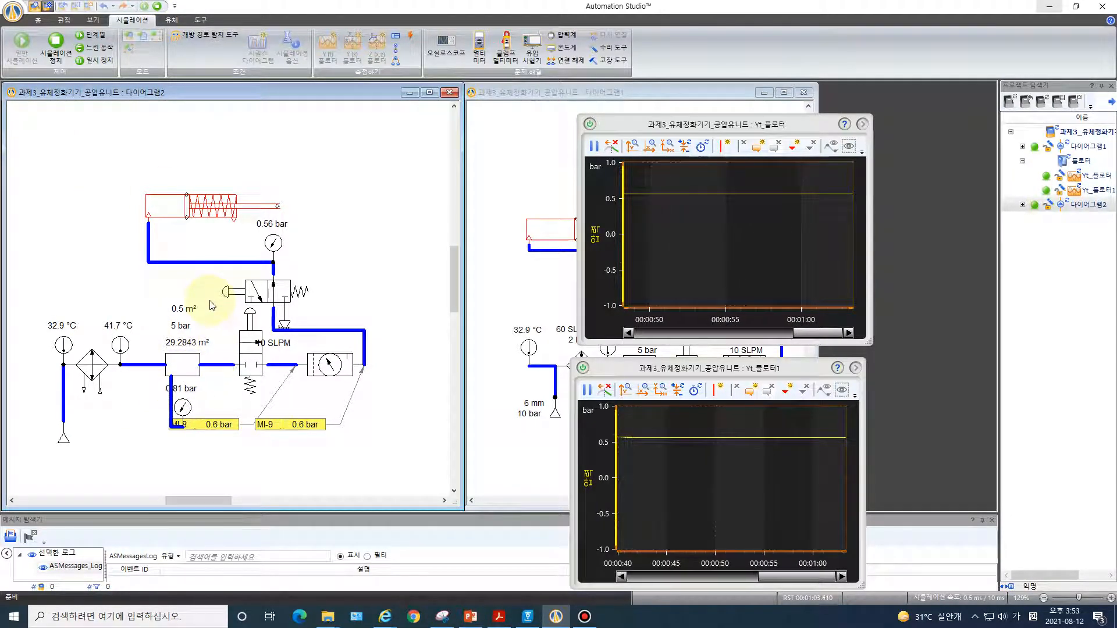
left_click(251, 325)
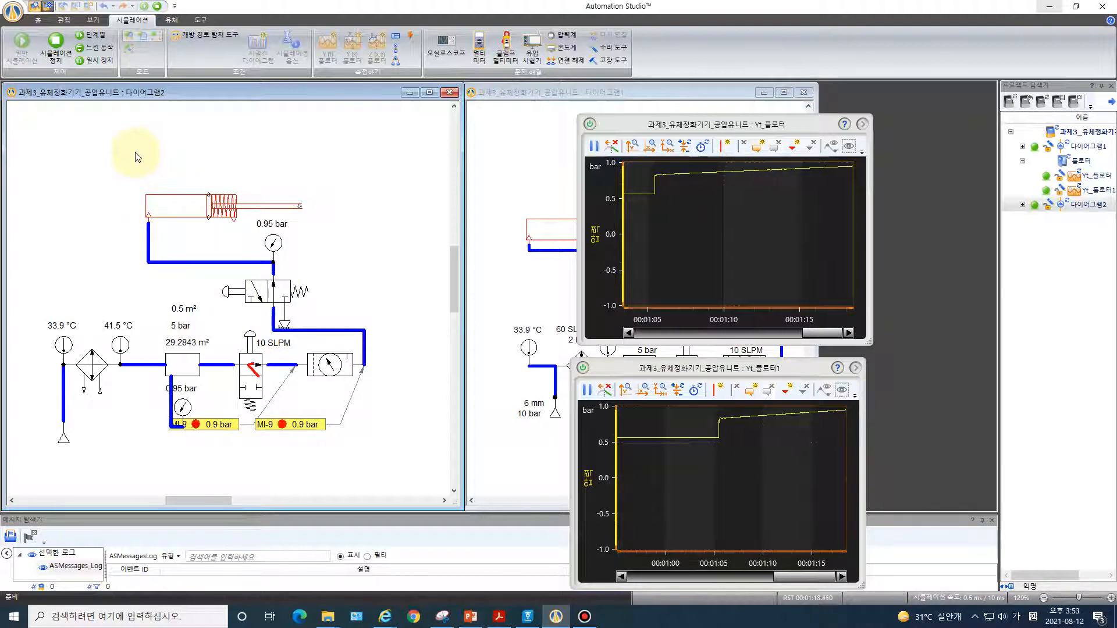
left_click(252, 372)
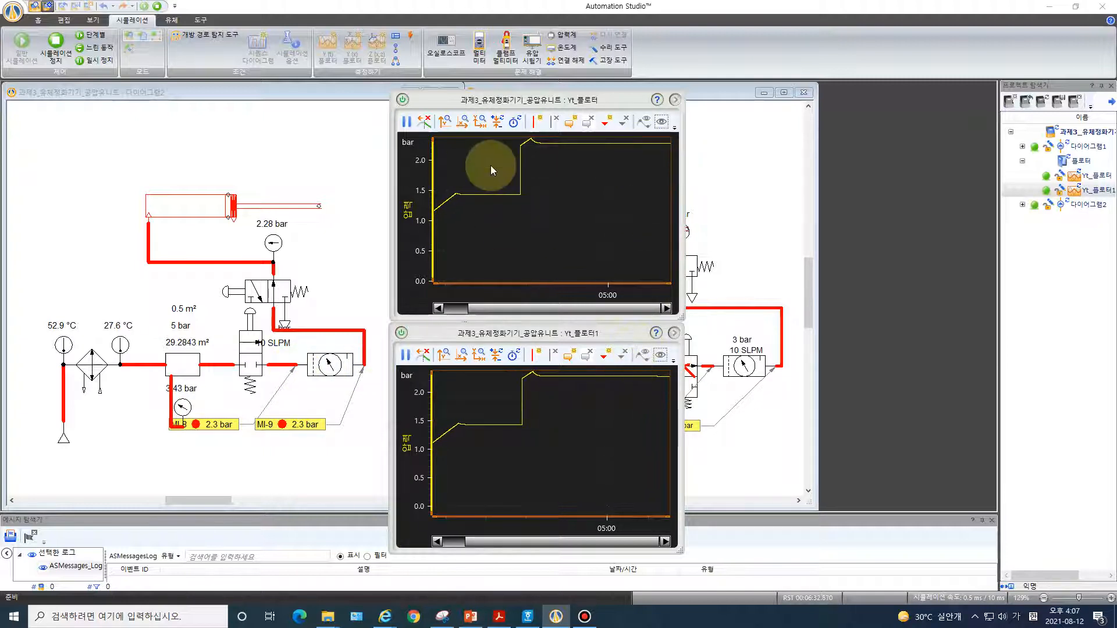
left_click(477, 124)
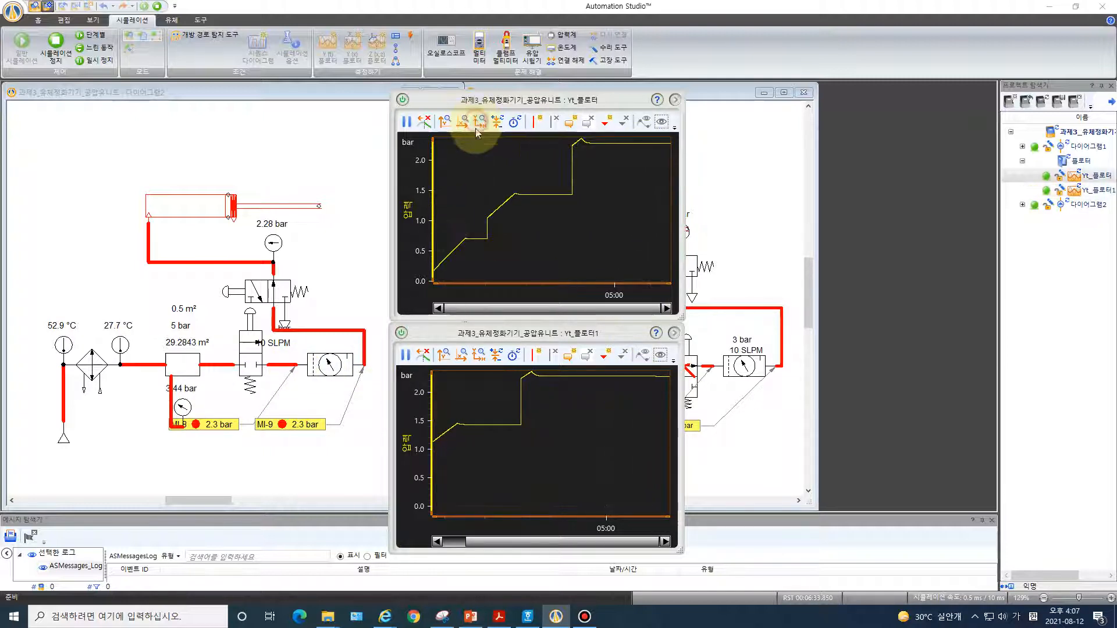
left_click(478, 355)
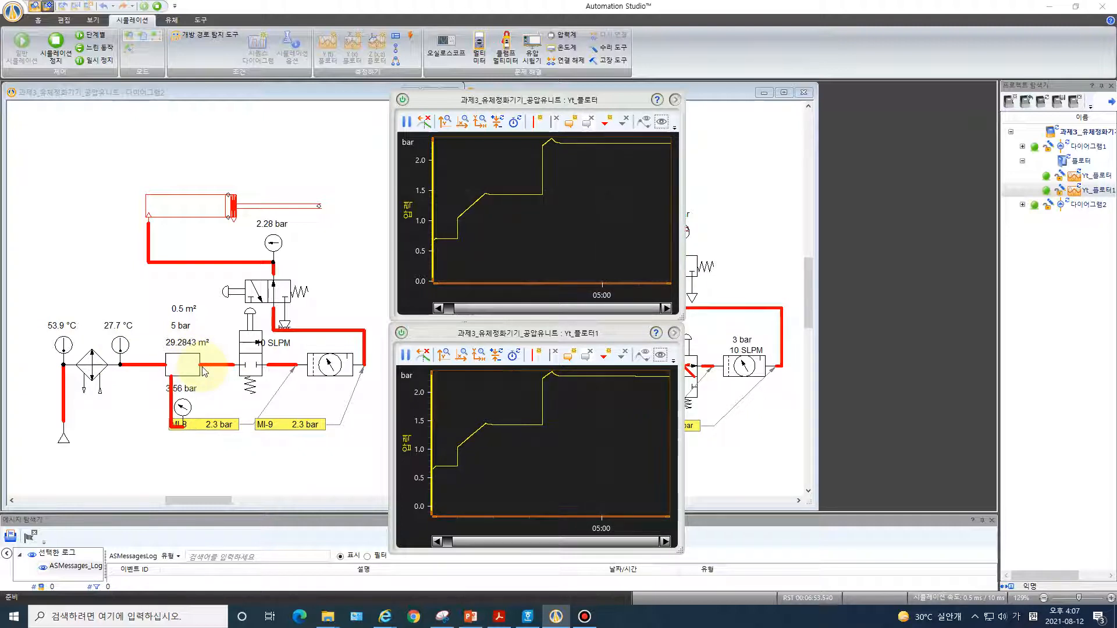
Step: Open the manual 2/2 valve and rescale the MI-8 and MI-9 plots to show the pressures before and after the FRL unit
left_click(250, 343)
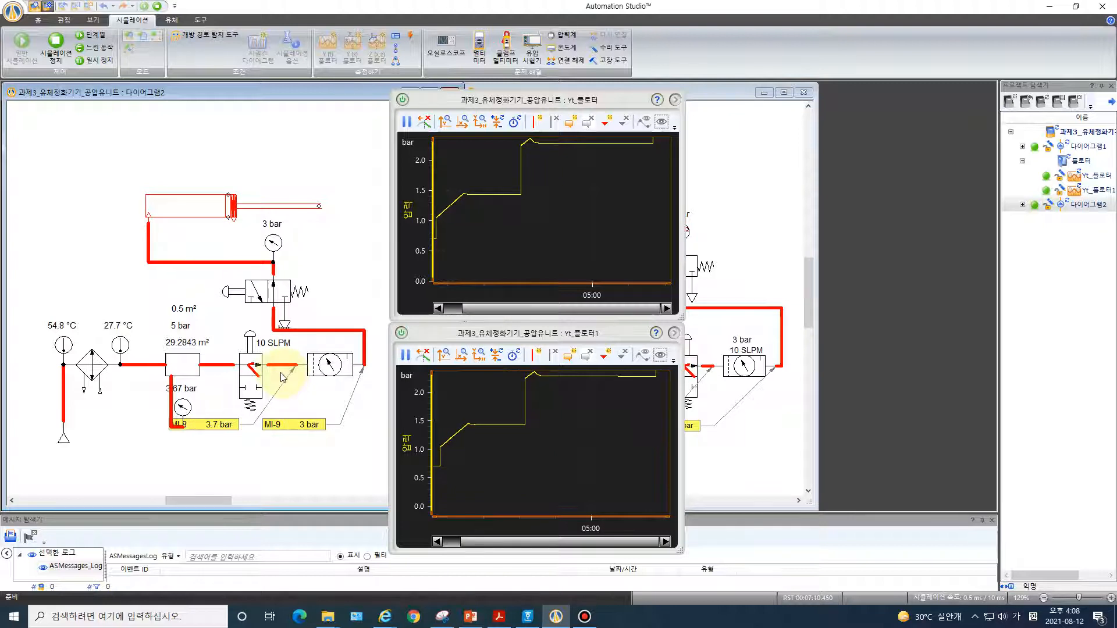
left_click(478, 124)
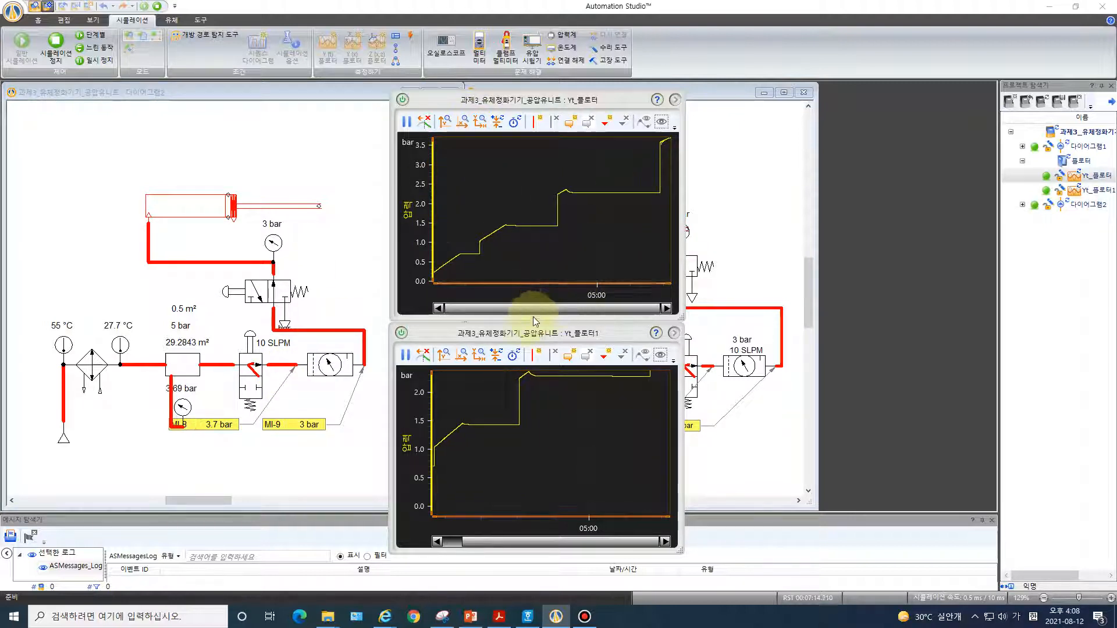
left_click(478, 355)
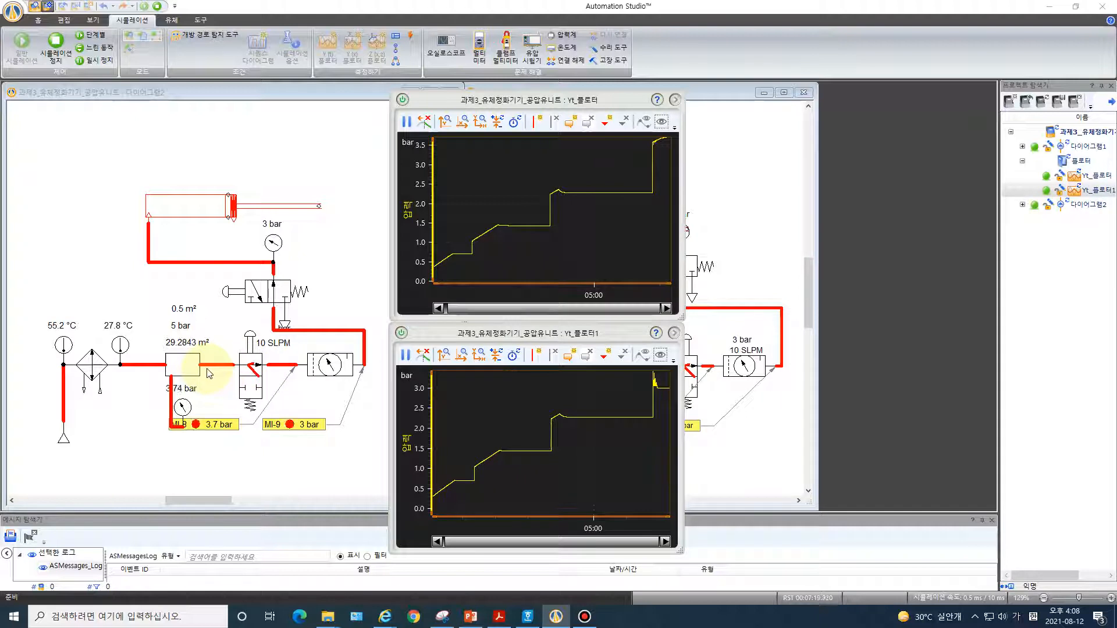
left_click(478, 124)
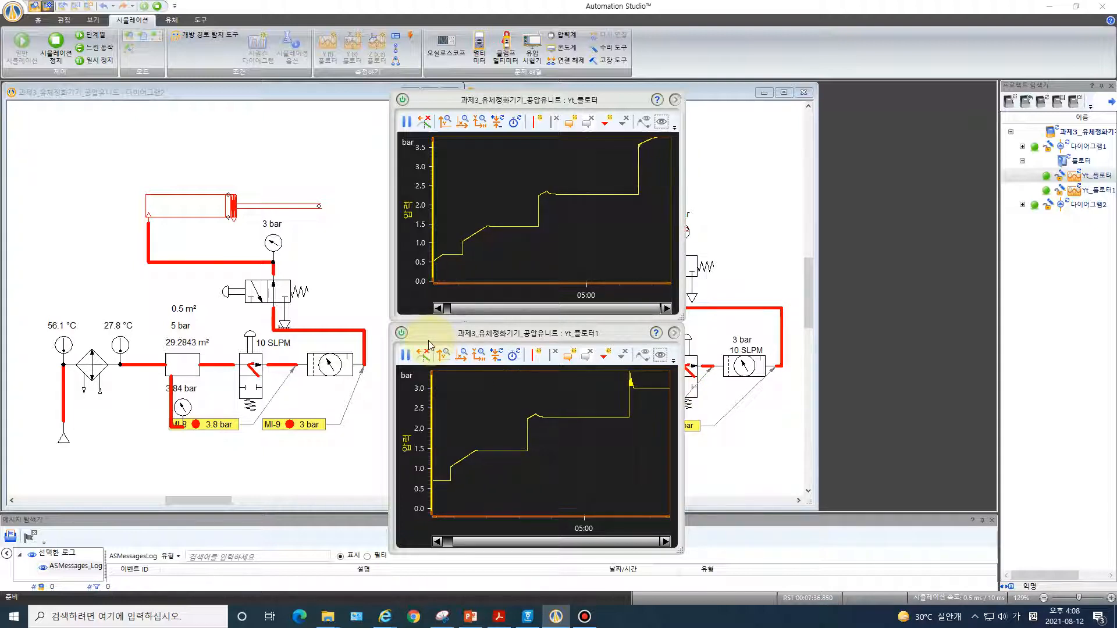
Step: Close the manual 2/2 valve ahead of the FRL unit and refit both pressure plots
left_click(251, 344)
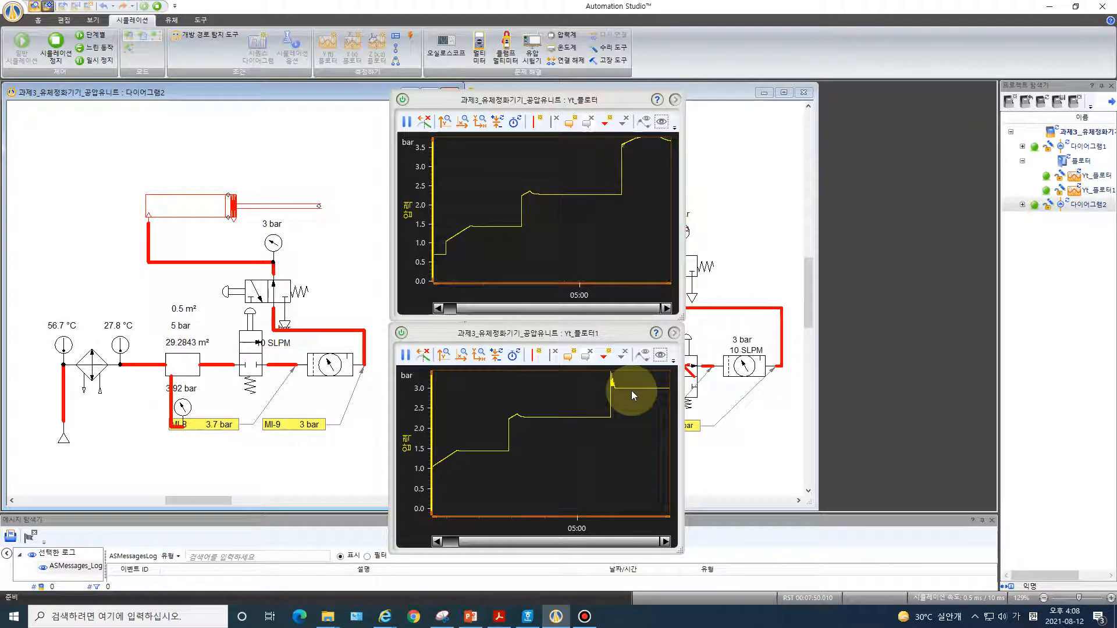
left_click(481, 123)
left_click(477, 356)
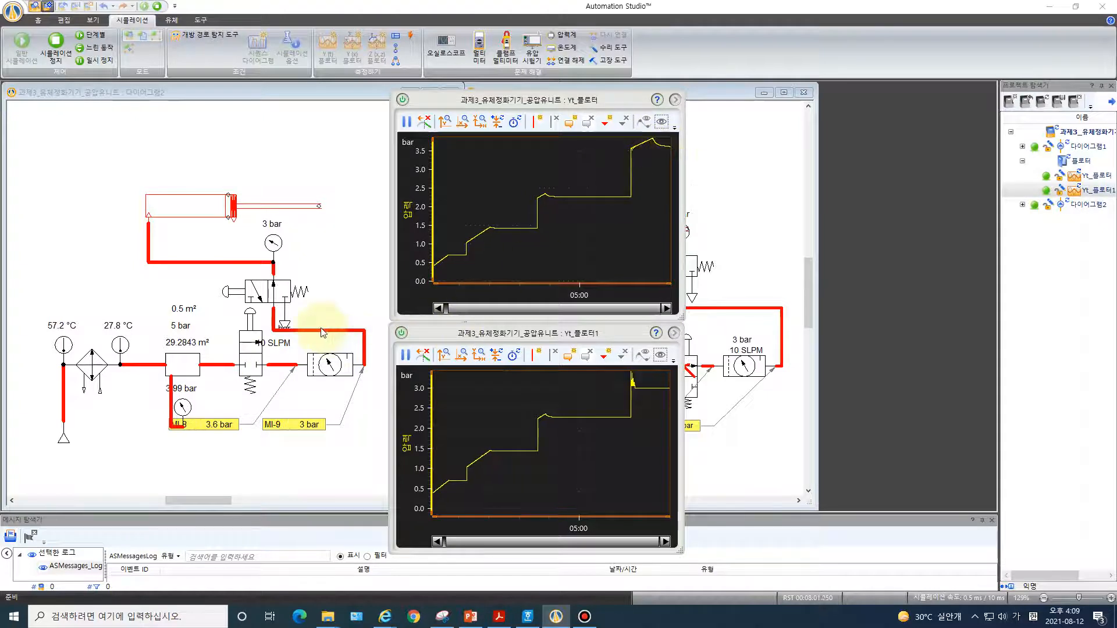
Step: Reopen the manual 2/2 valve and refit both plotters to compare the FRL unit's inlet and outlet pressures
left_click(249, 344)
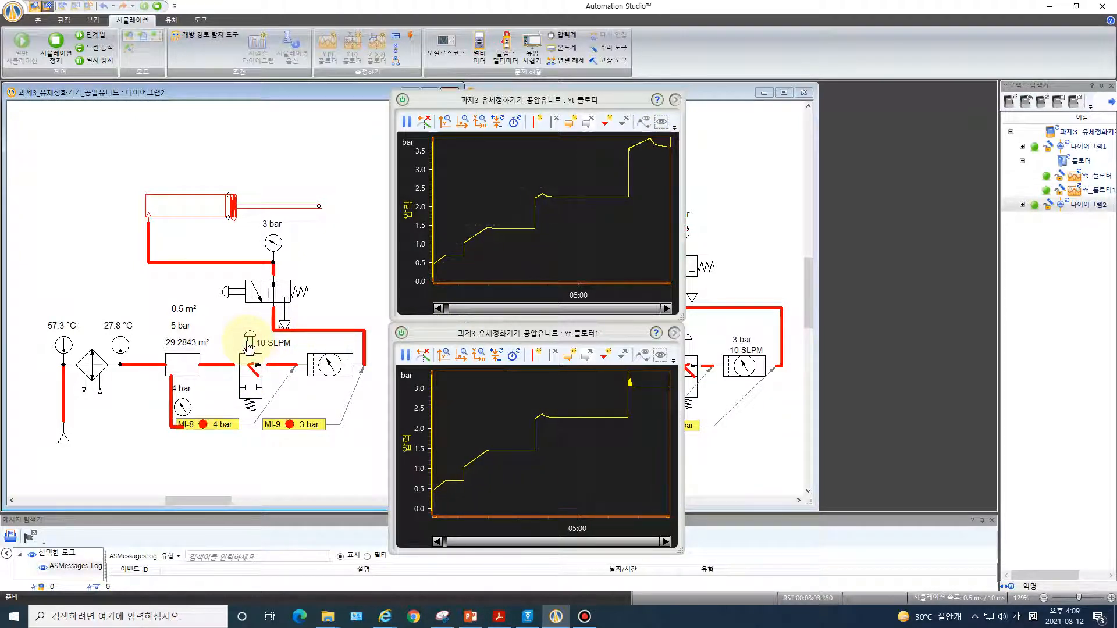
left_click(476, 123)
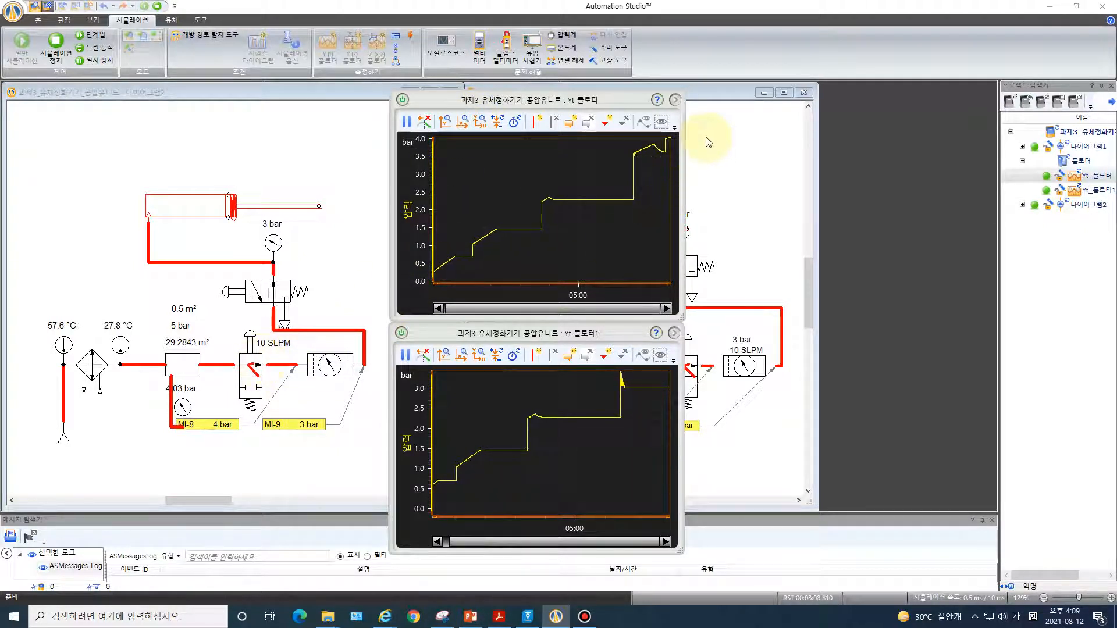
left_click(474, 356)
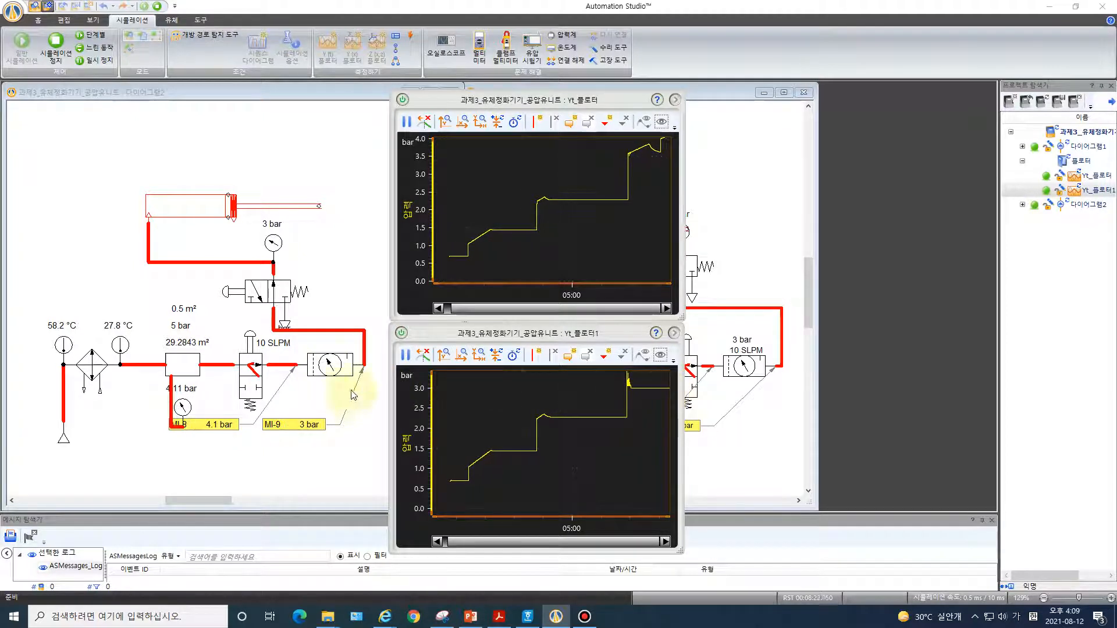
left_click(481, 360)
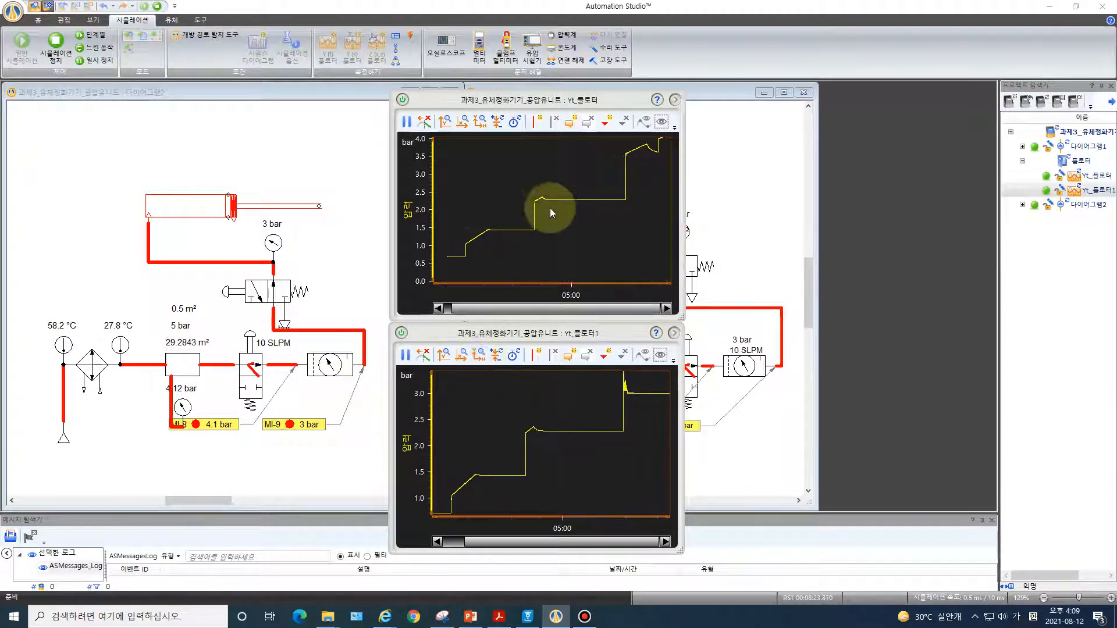
left_click(482, 124)
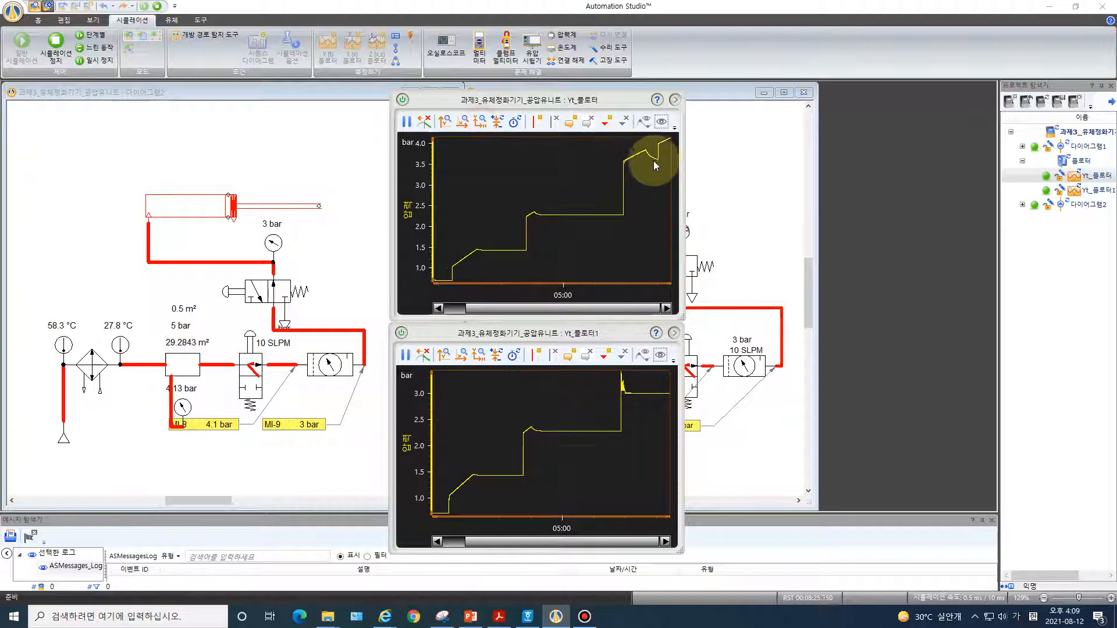
Step: Close and reopen the manual 2/2 valve, refitting the upper MI-8 plotter to the inlet pressure curve after each change
left_click(252, 353)
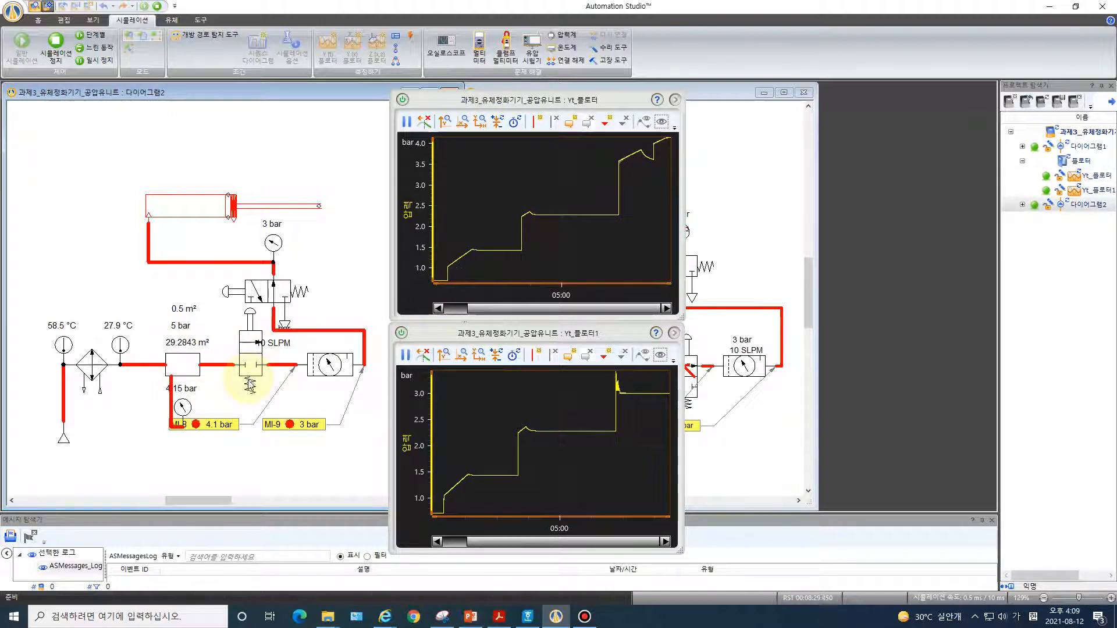
left_click(481, 126)
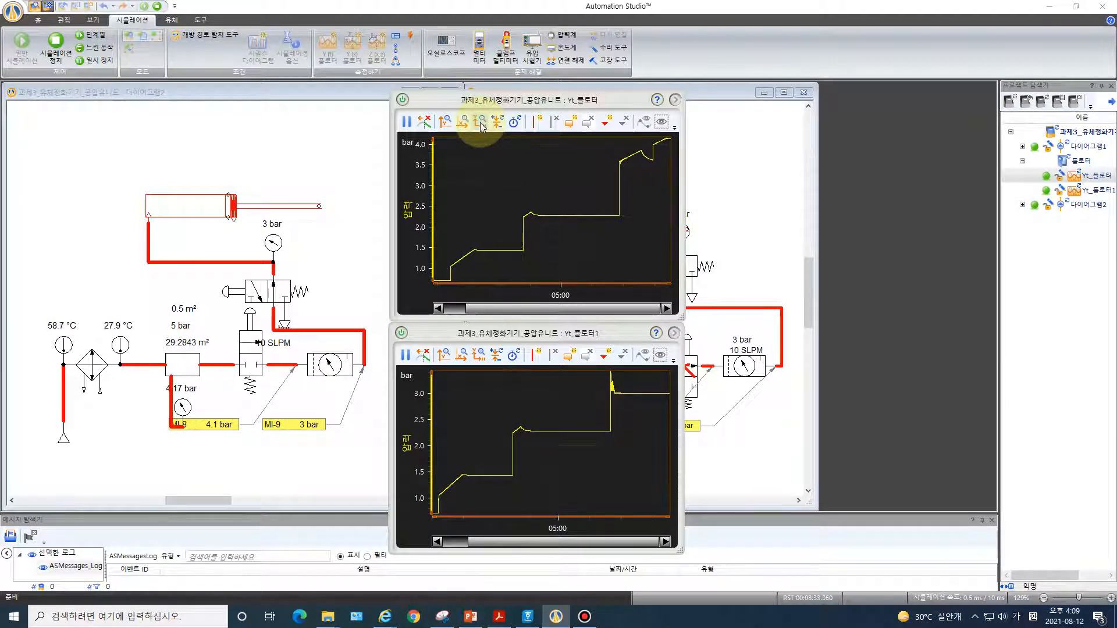
left_click(254, 353)
left_click(495, 168)
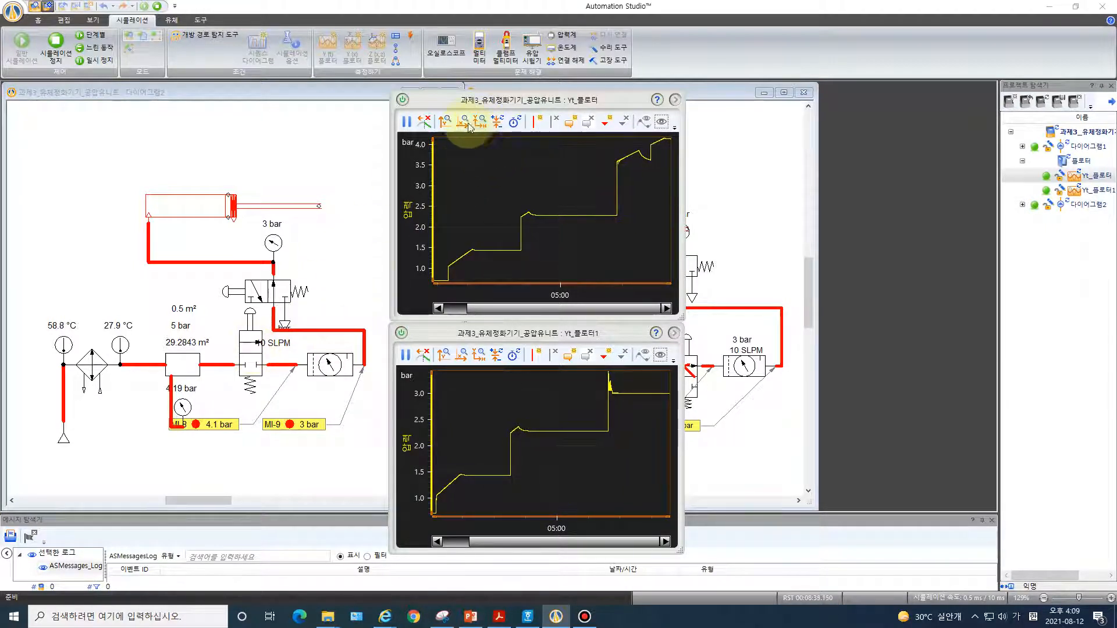
left_click(251, 342)
left_click(563, 190)
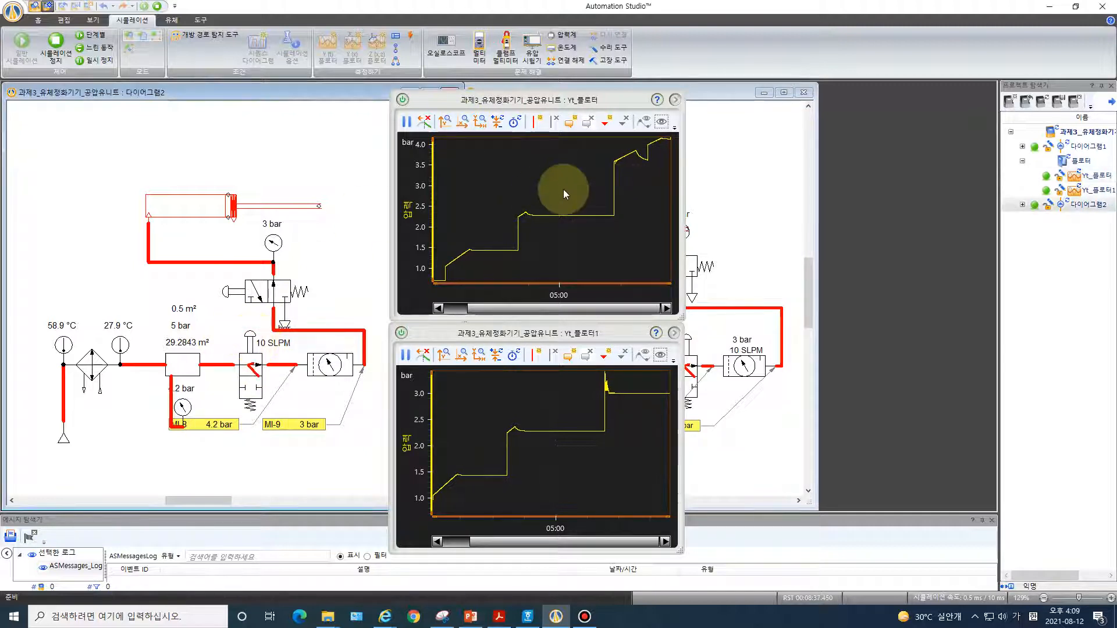
left_click(479, 124)
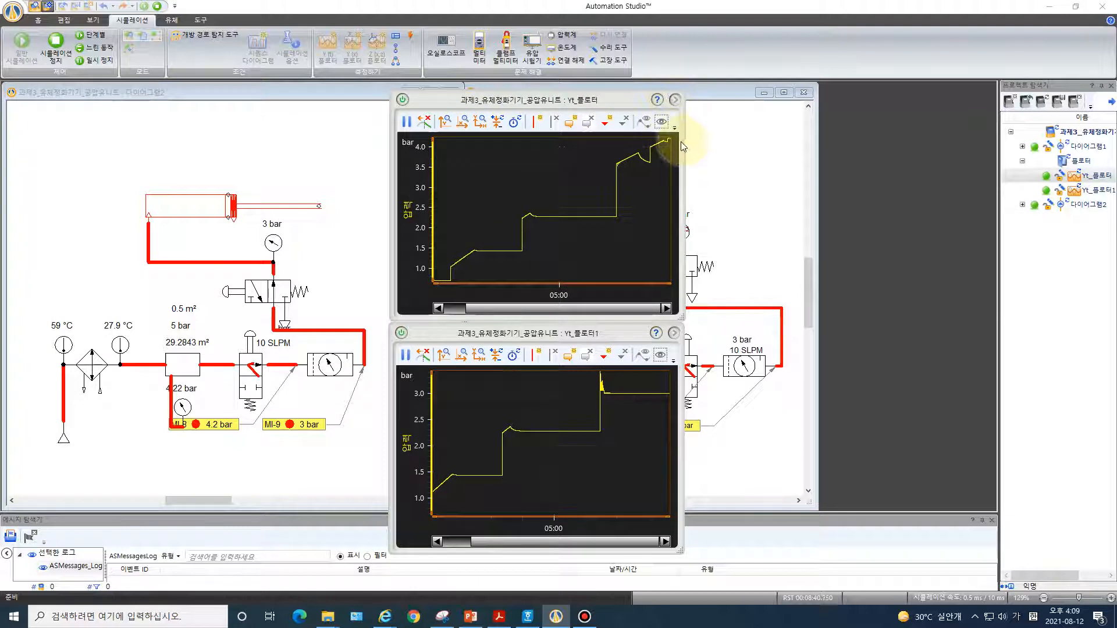